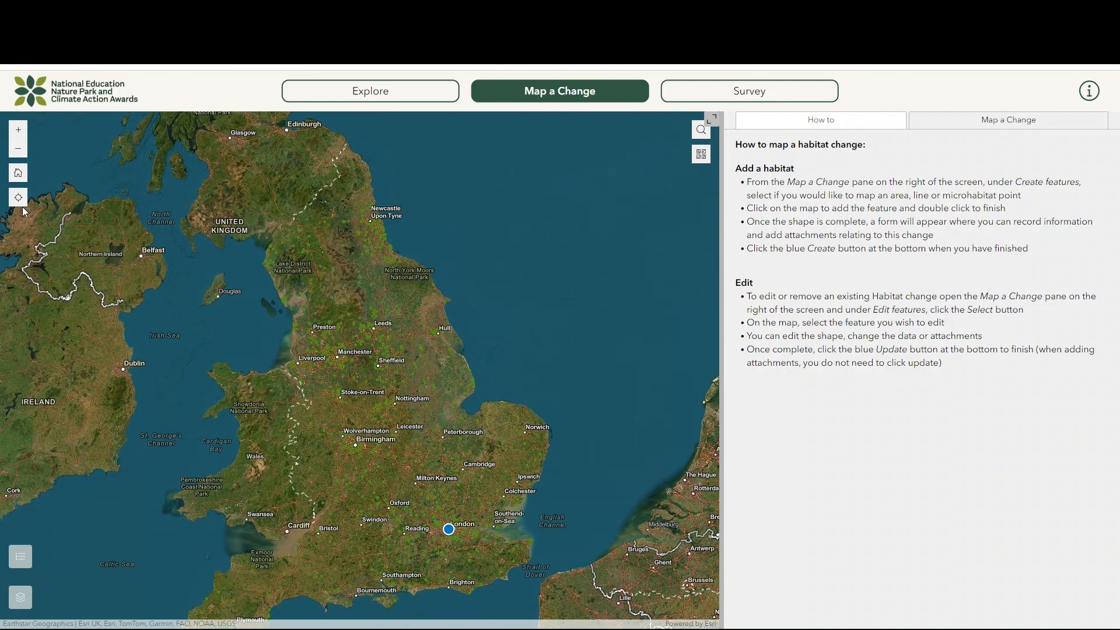
- Search the map for Wilbraham Primary School's postcode, choose the Manchester match and dismiss the result pop-up to show the school site
left_click(701, 130)
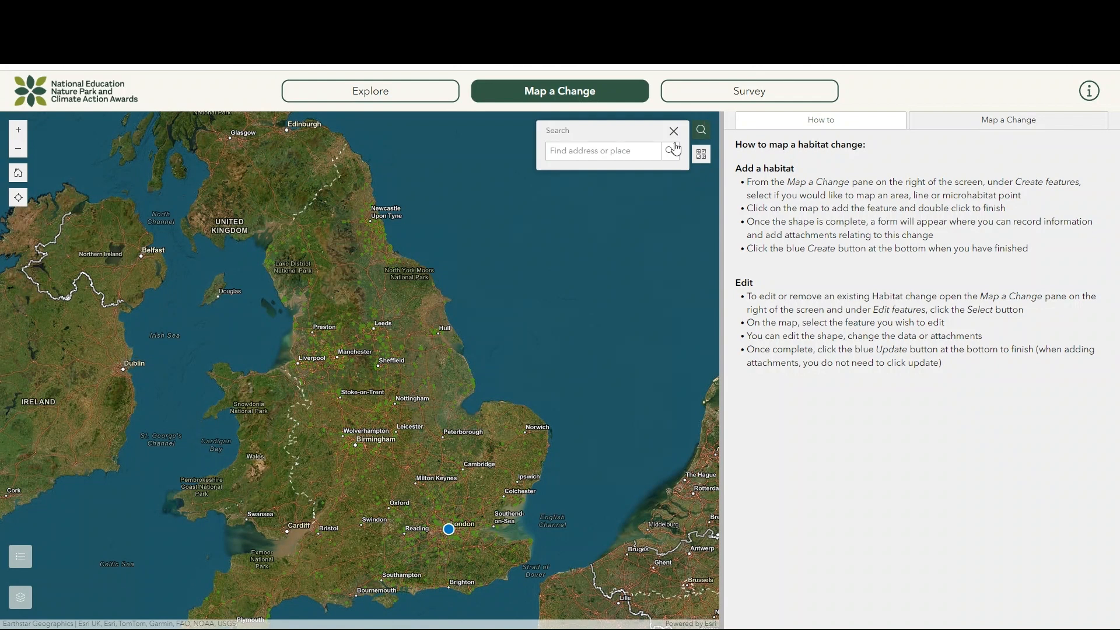
left_click(617, 154)
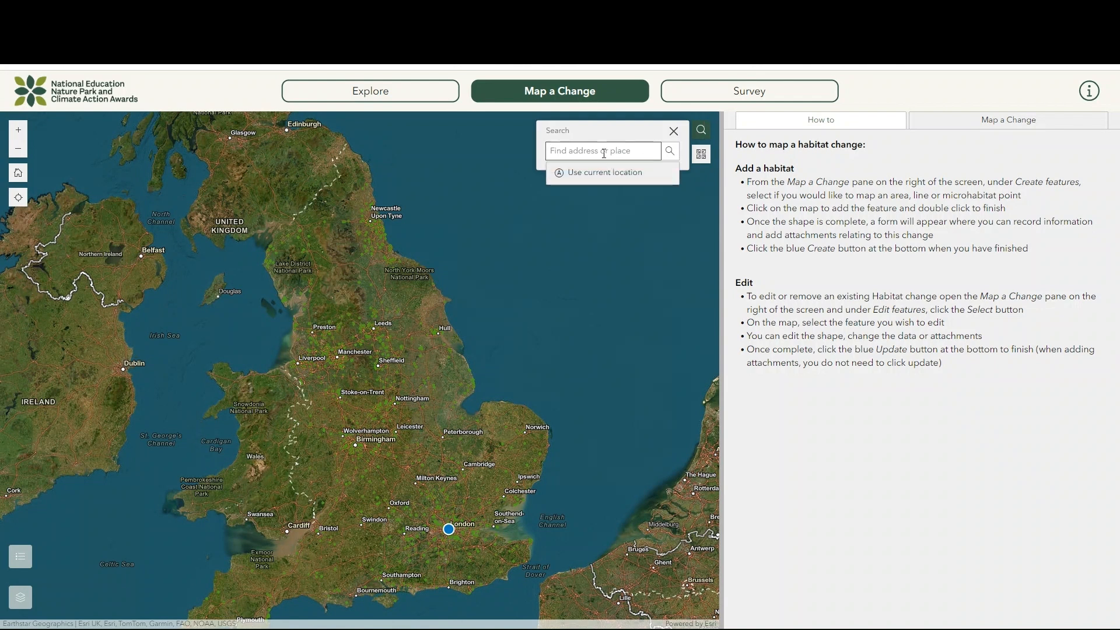
type("M1")
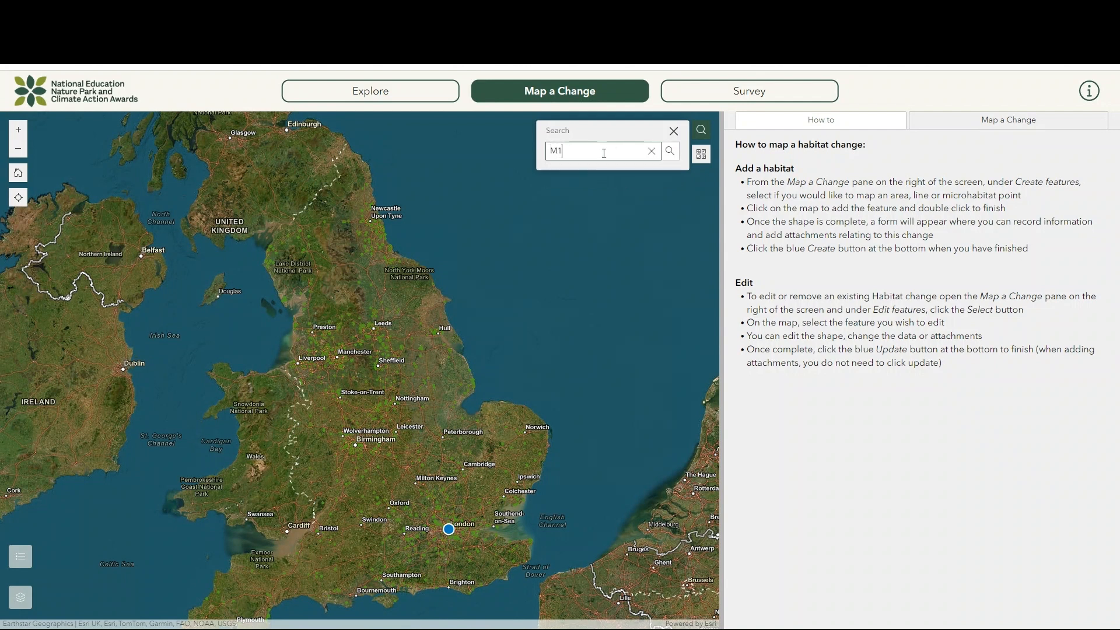
type("4 7Fb")
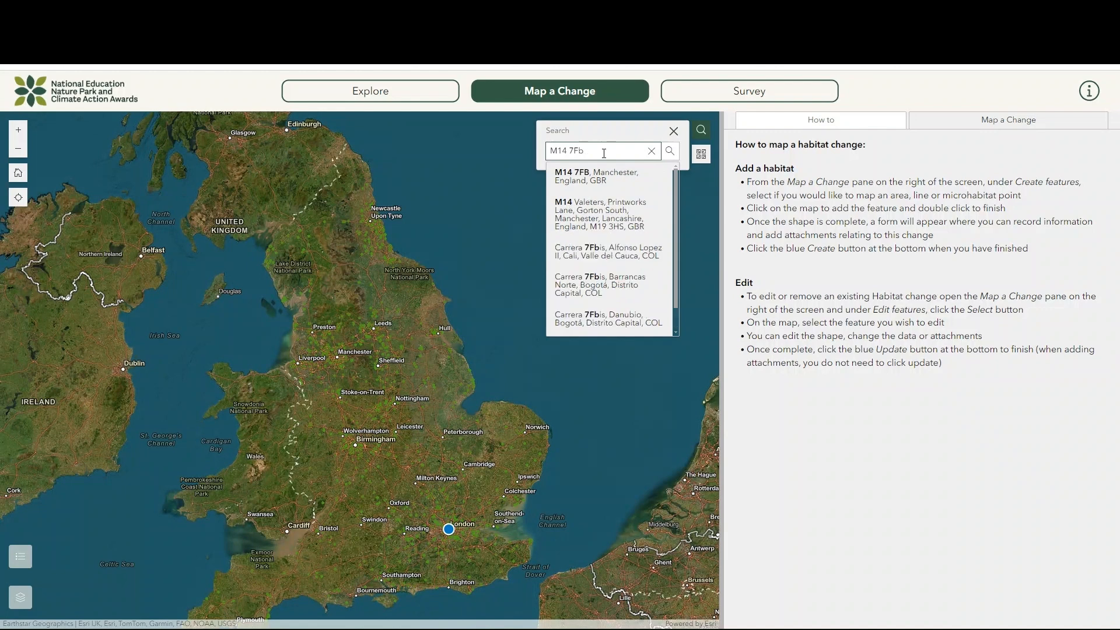
left_click(593, 182)
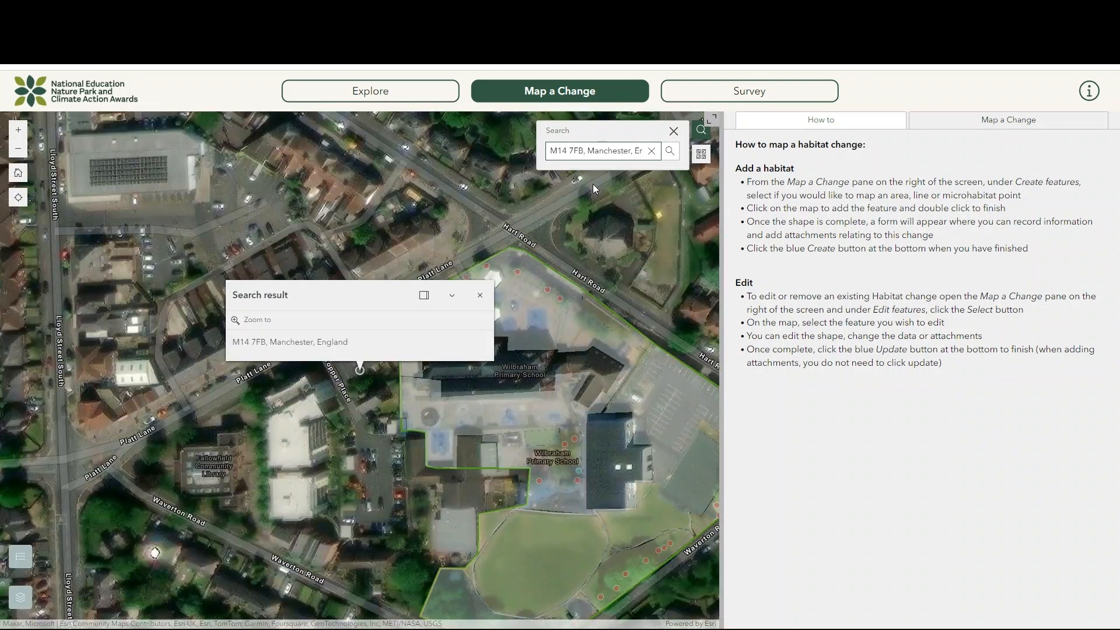
left_click(480, 295)
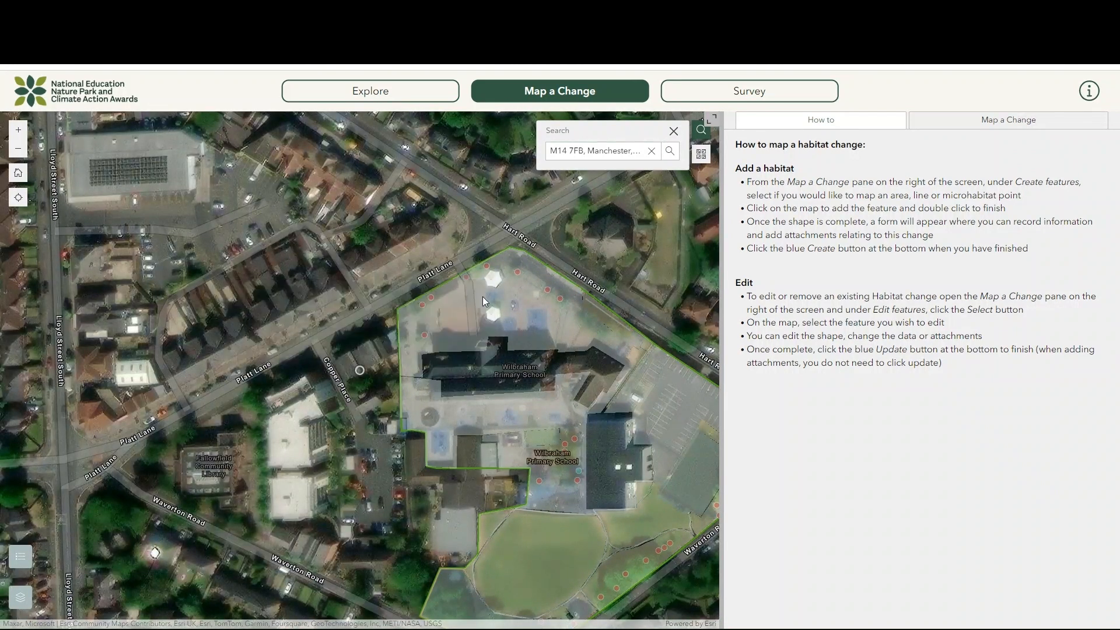
left_click_drag(450, 484, 296, 435)
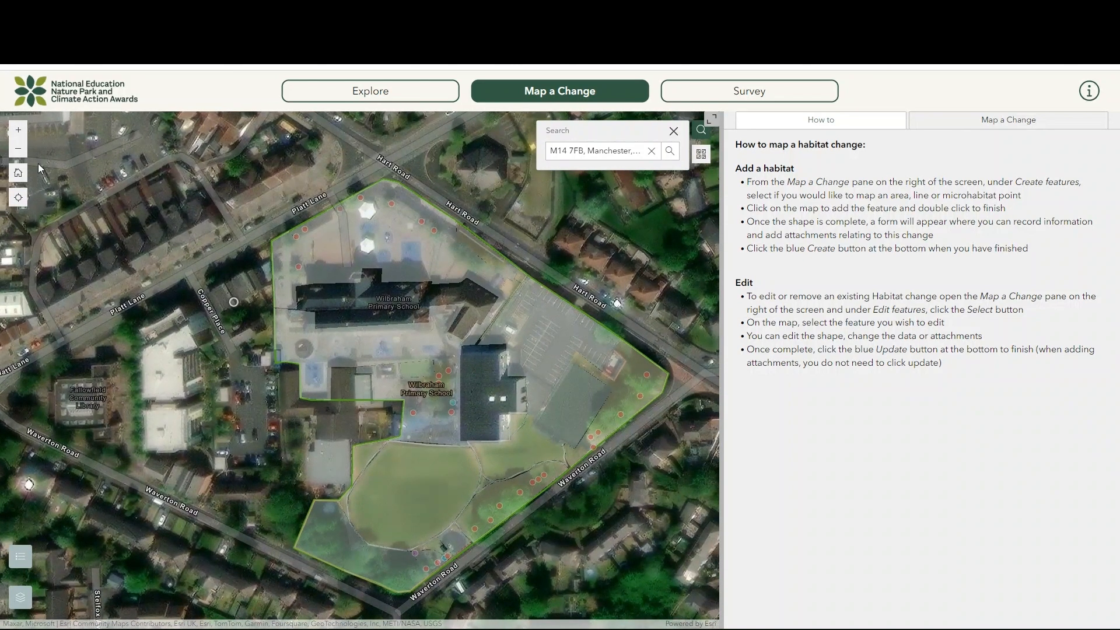
left_click(15, 151)
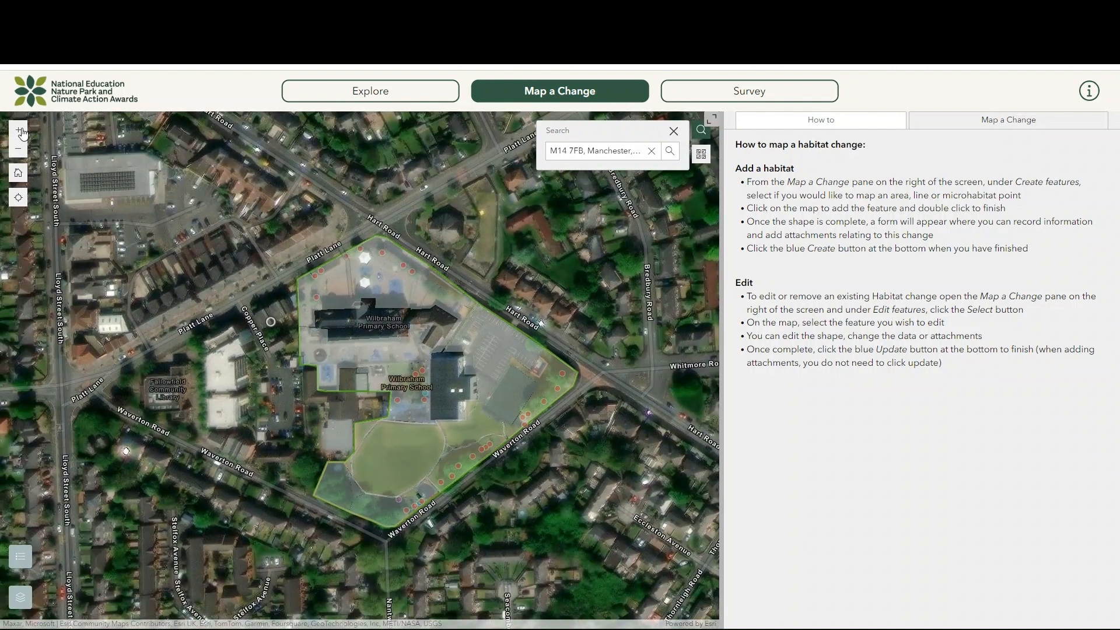
left_click(21, 131)
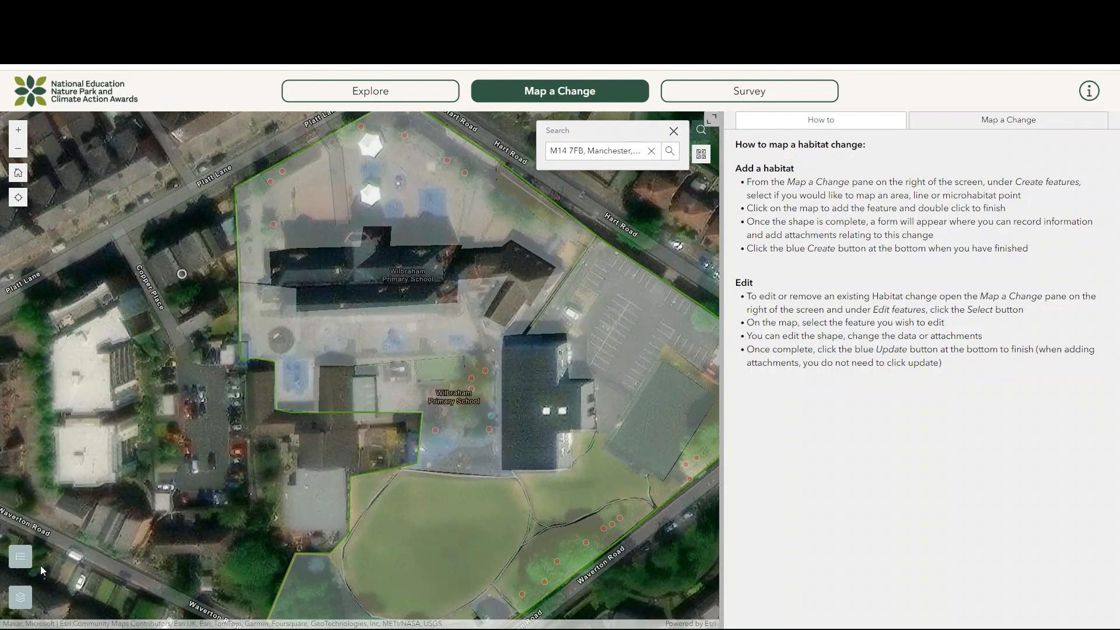
- Review the map legend's symbols for habitat and microhabitat changes, and close the legend
left_click(21, 556)
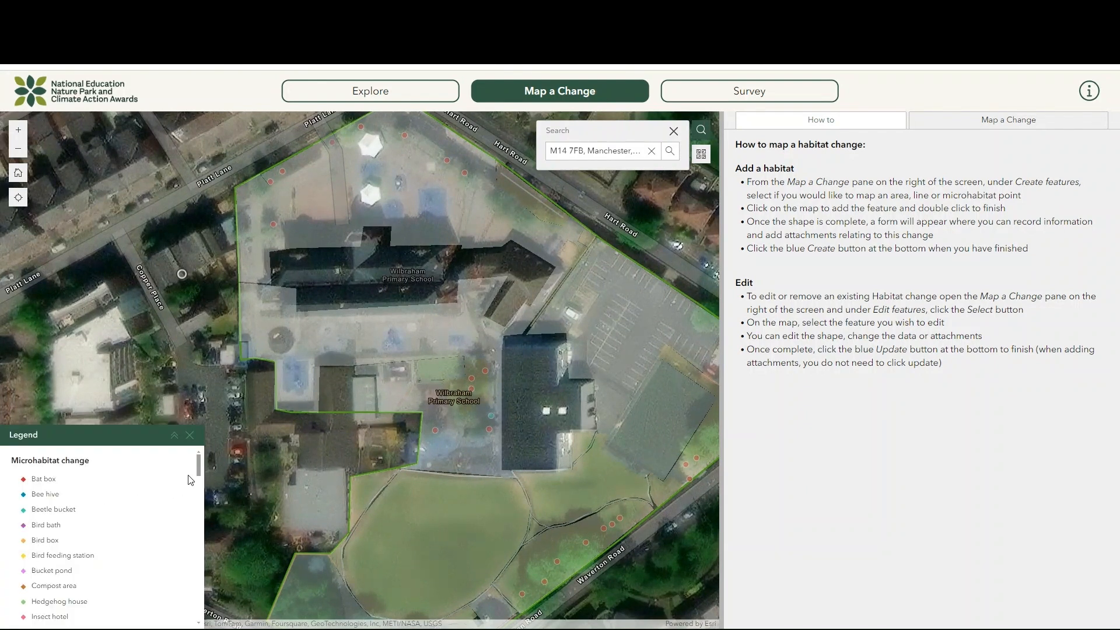
mouse_move(201, 465)
left_mouse_down()
mouse_move(190, 567)
mouse_move(188, 461)
left_mouse_up()
left_click(189, 435)
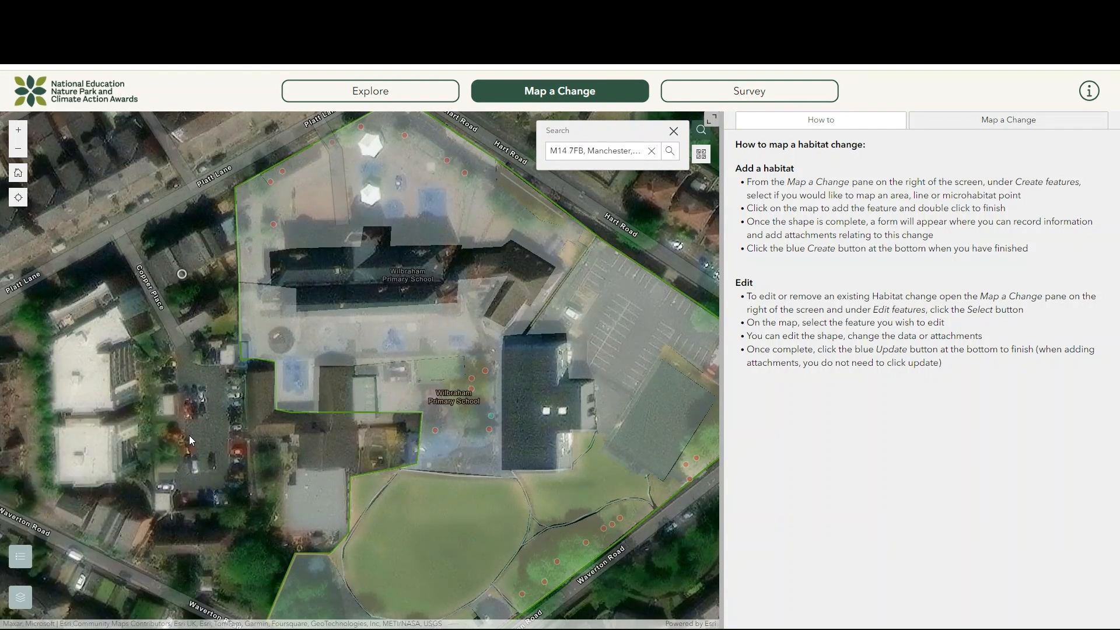
- Look through the map's layer list and try switching the visibility of the Habitat area change layer
left_click(25, 607)
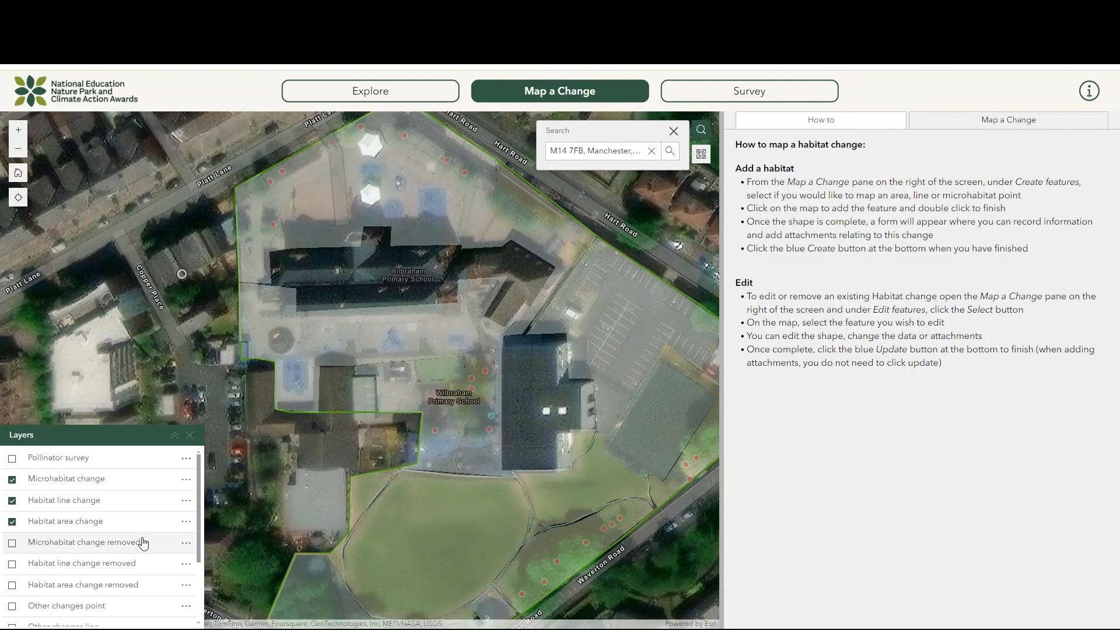
left_click_drag(200, 565, 200, 625)
scroll(187, 583, "up", 3)
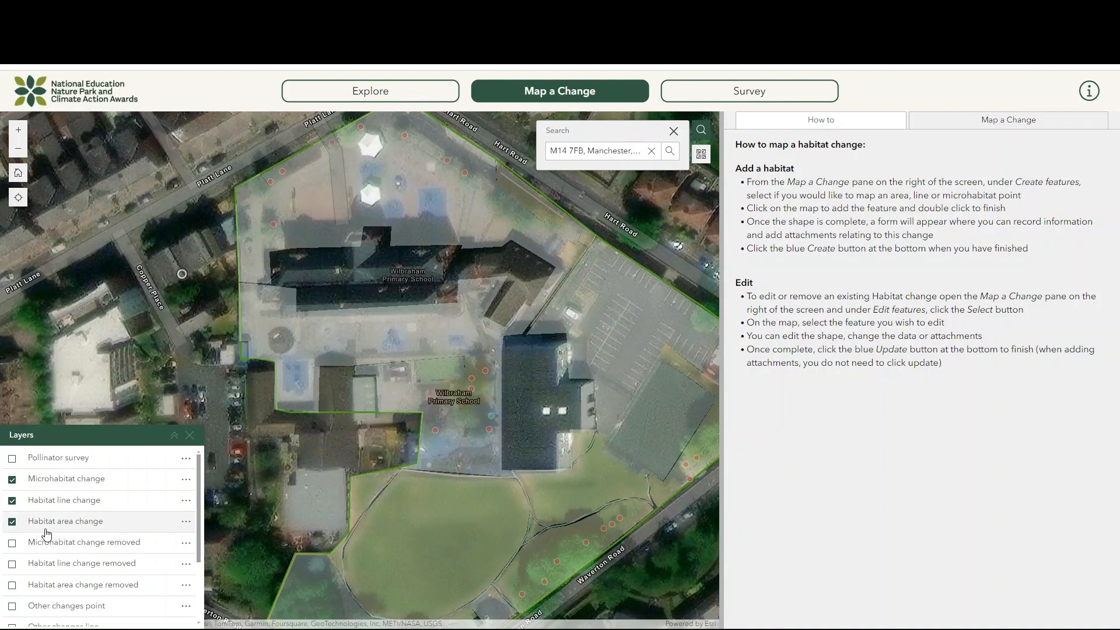
left_click(12, 522)
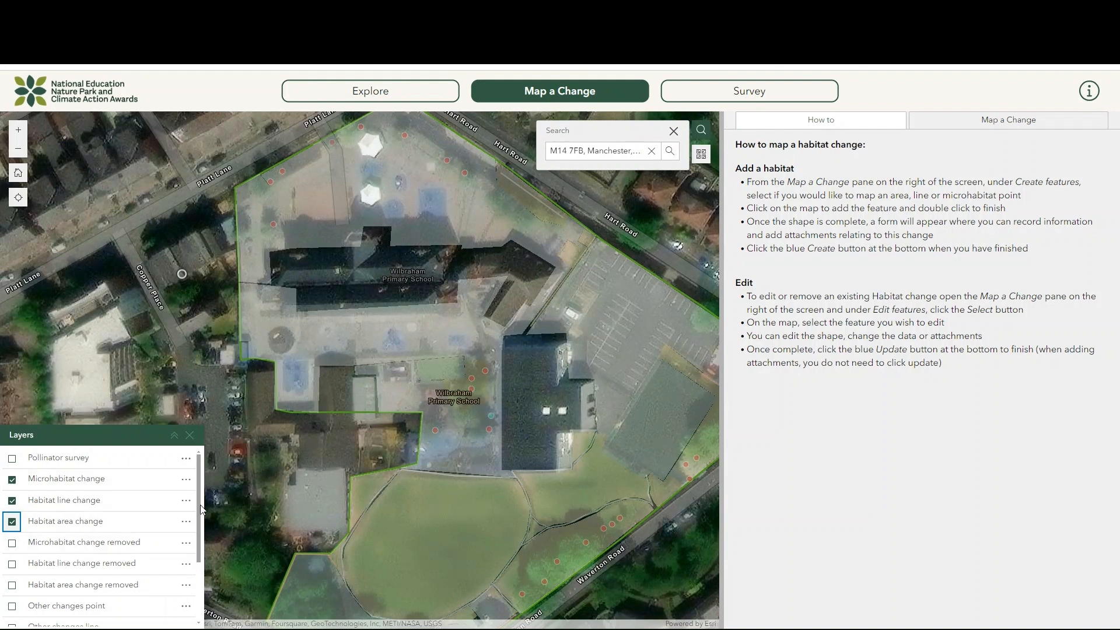
- Toggle the Habitat area layer off and back on, view its label and transparency options, and close the layer list
scroll(199, 554, "down", 1)
left_click_drag(198, 551, 202, 604)
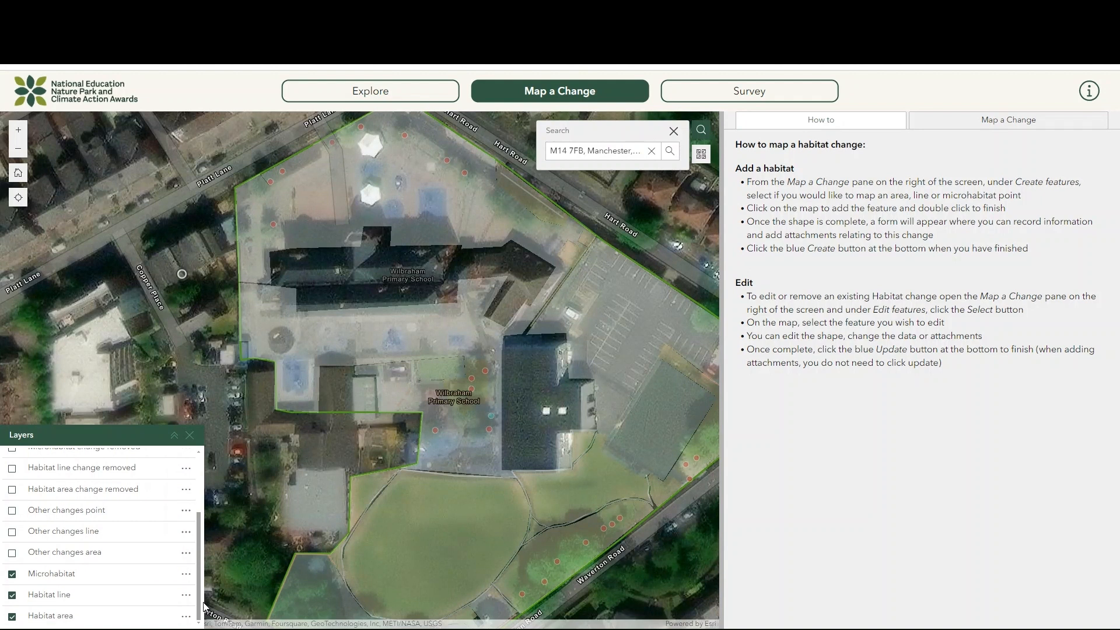
left_click(12, 617)
left_click(12, 616)
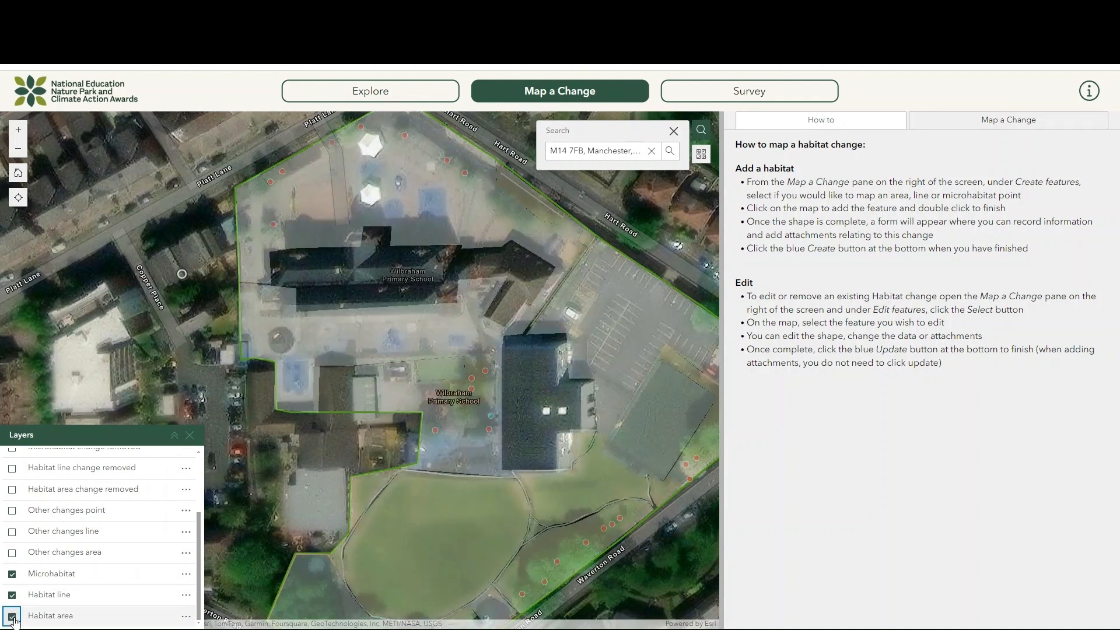
left_click(186, 618)
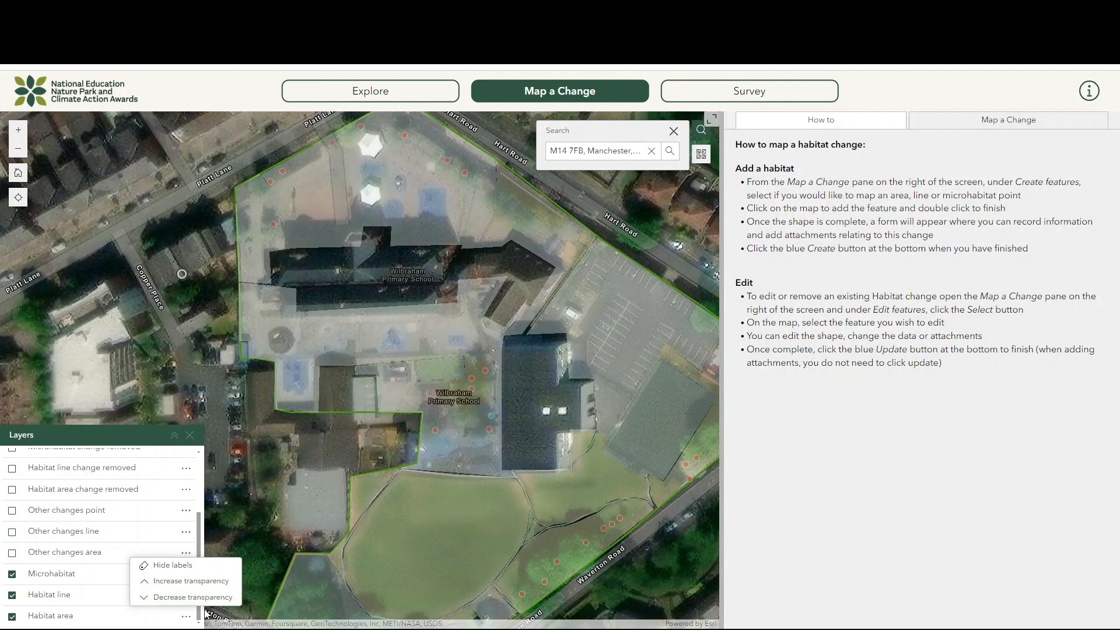
left_click(190, 437)
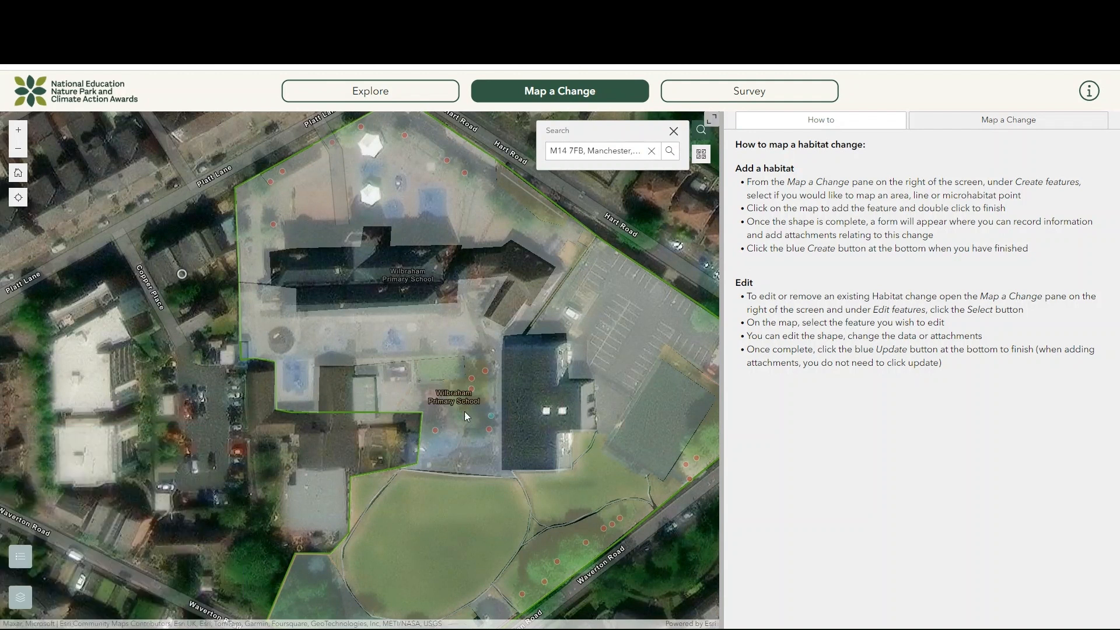
- Change the basemap to Light Gray Canvas and view the school grounds on it
left_click(700, 163)
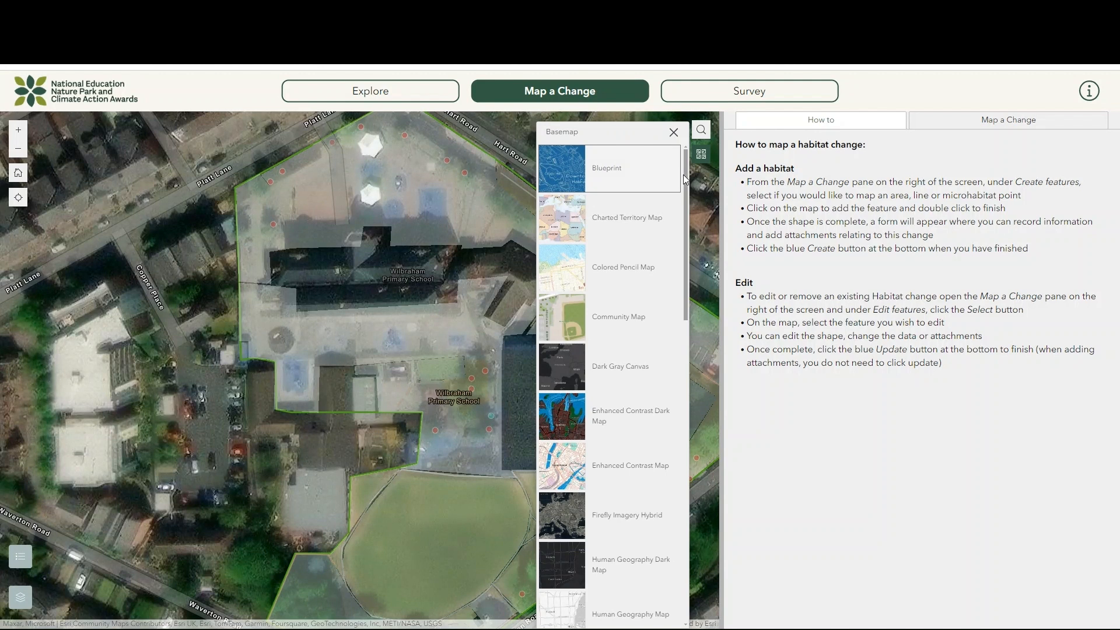
left_click_drag(686, 179, 719, 307)
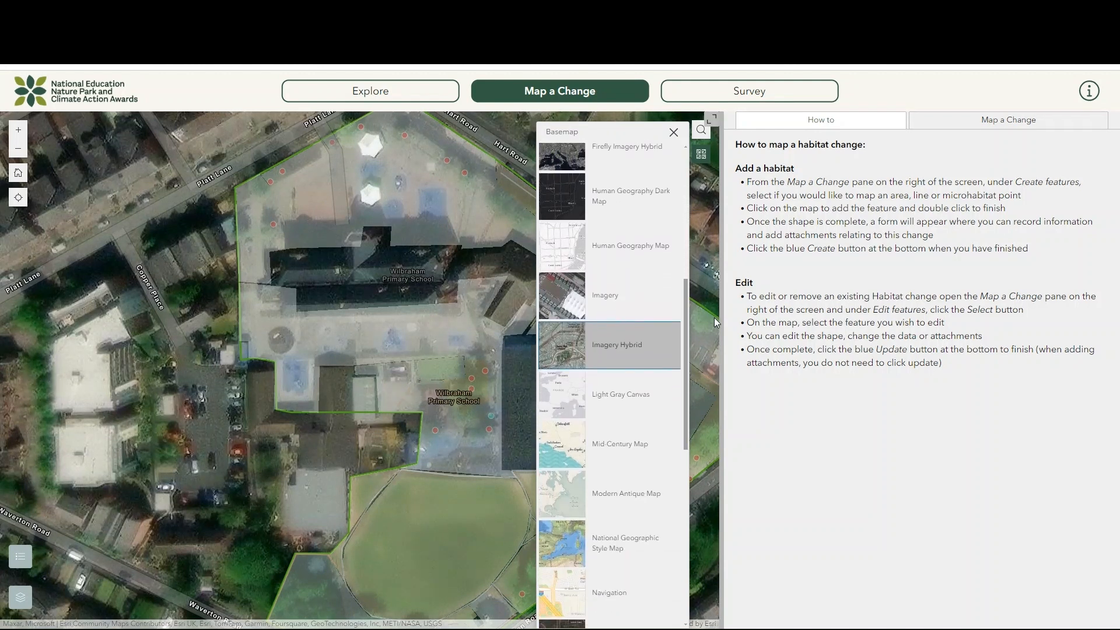
left_click(601, 414)
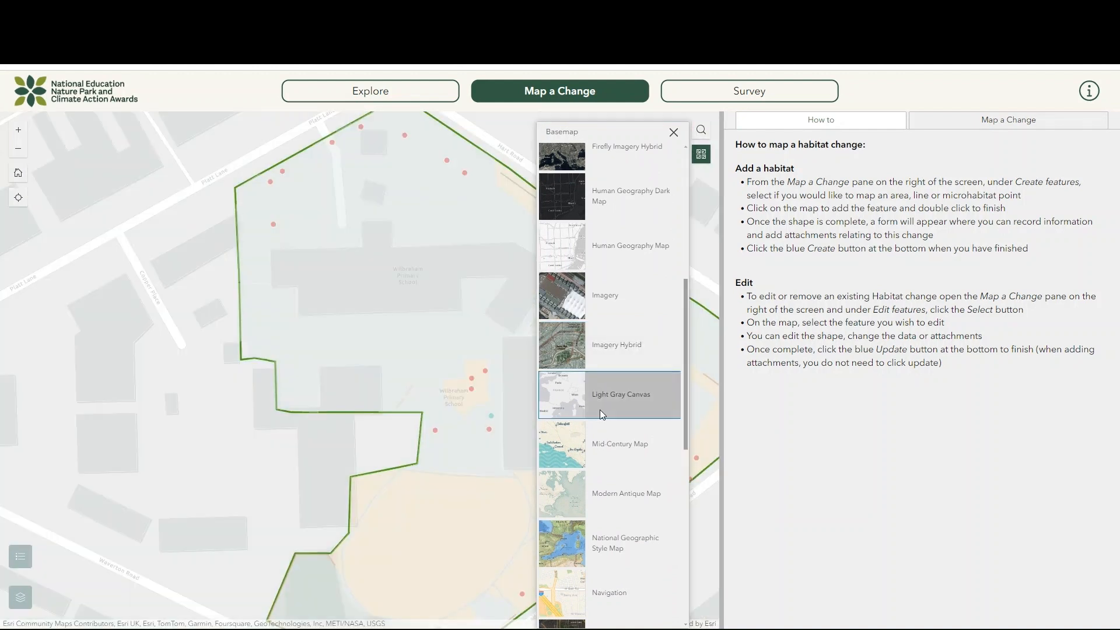
left_click(676, 133)
left_click_drag(645, 387, 595, 357)
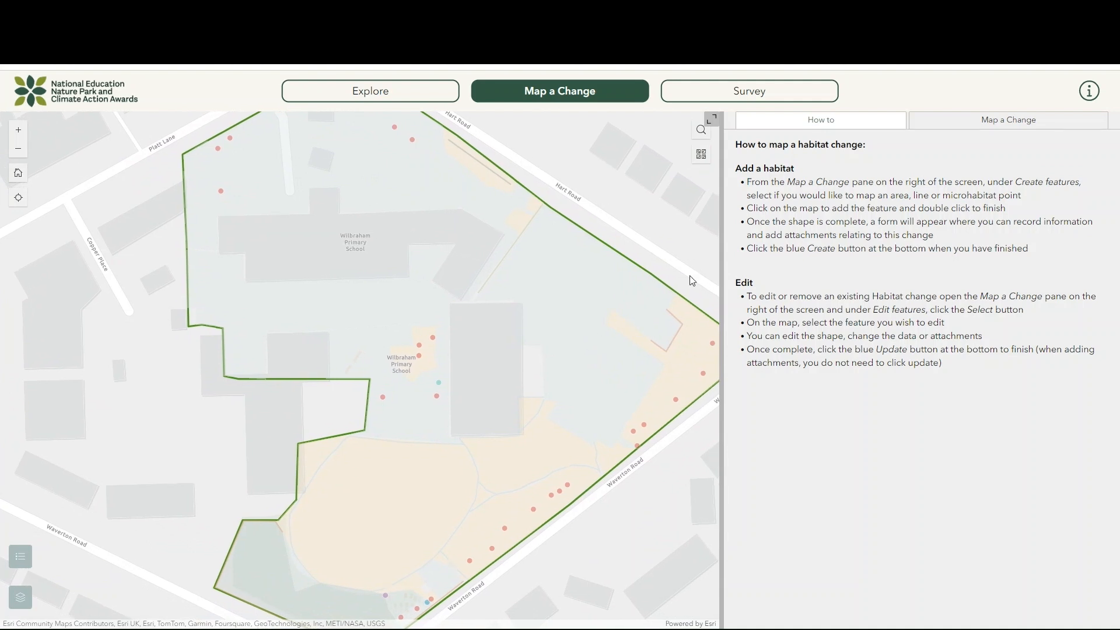
- Set the basemap to Imagery Hybrid and close the basemap gallery
left_click(702, 156)
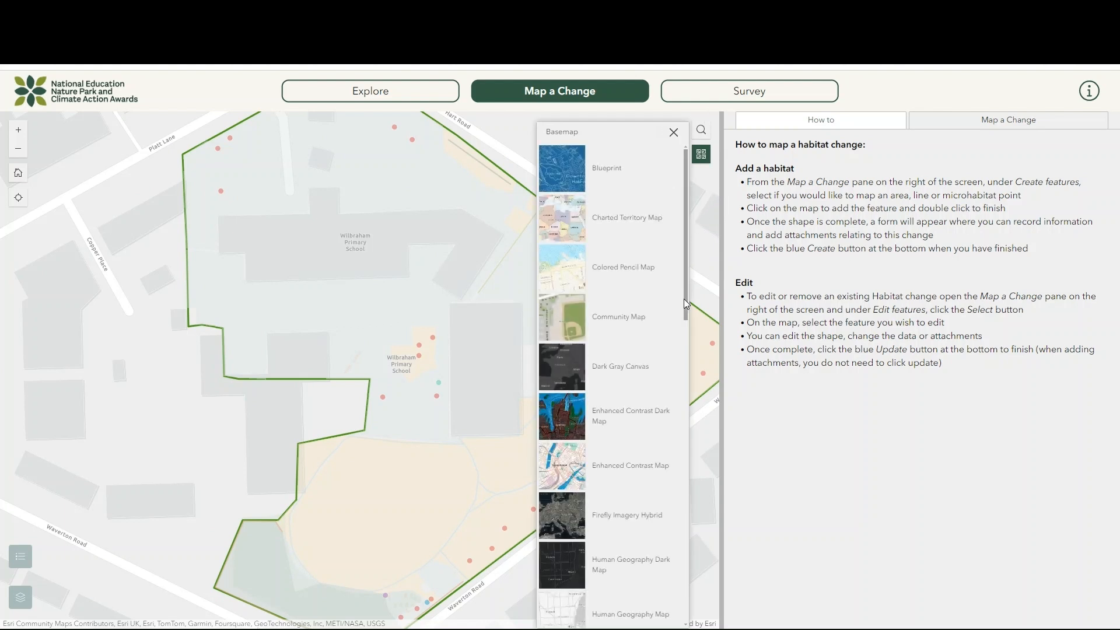
left_click_drag(687, 323, 695, 370)
scroll(676, 408, "down", 1)
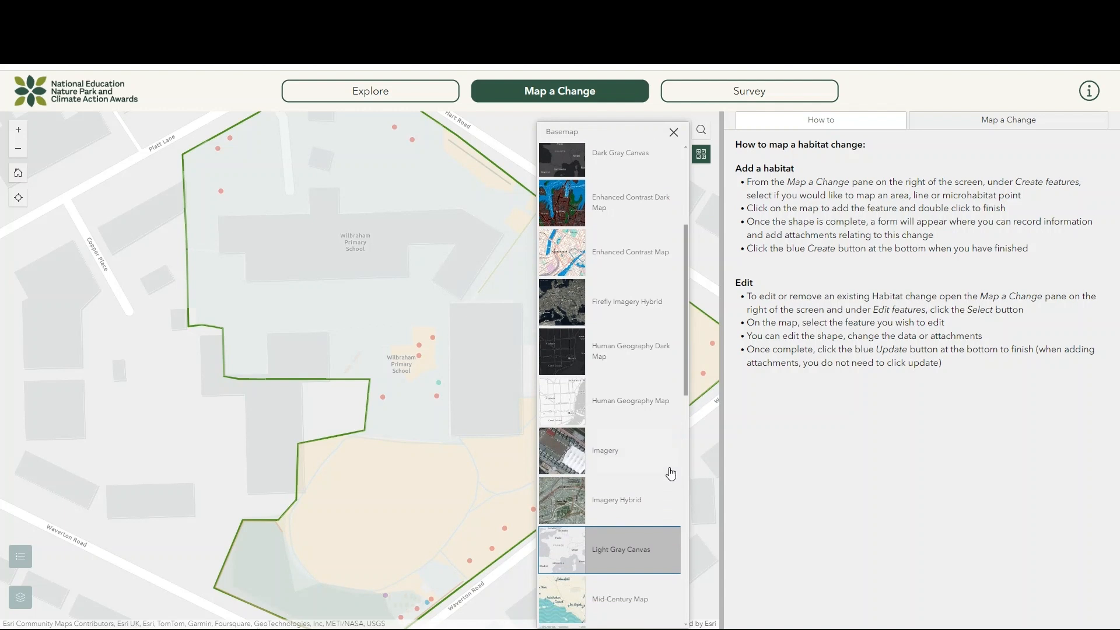
left_click(635, 517)
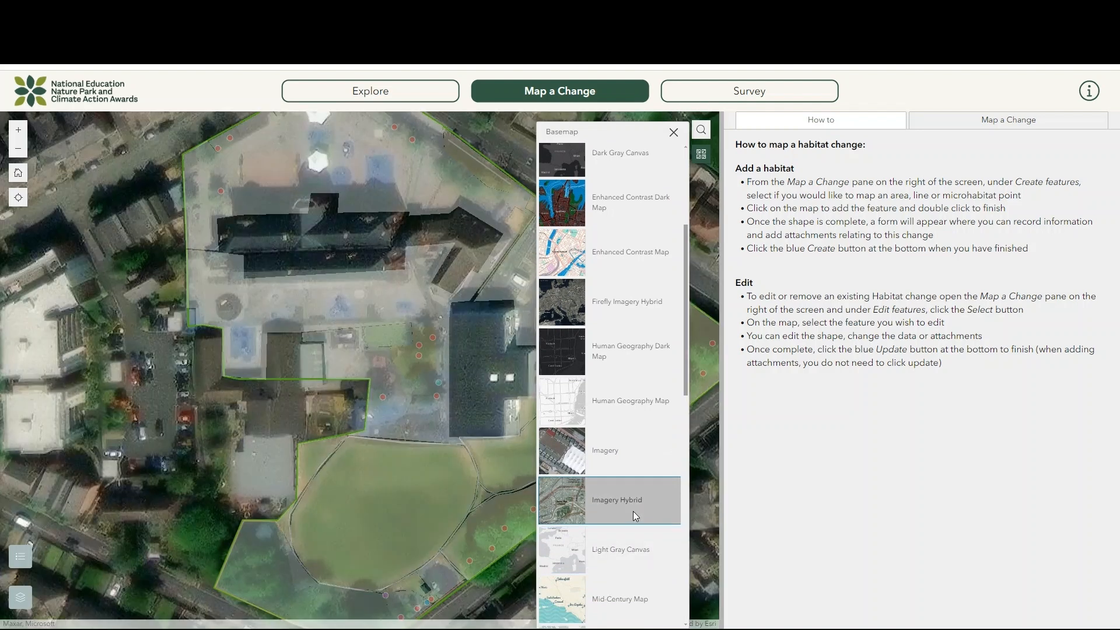
left_click(673, 134)
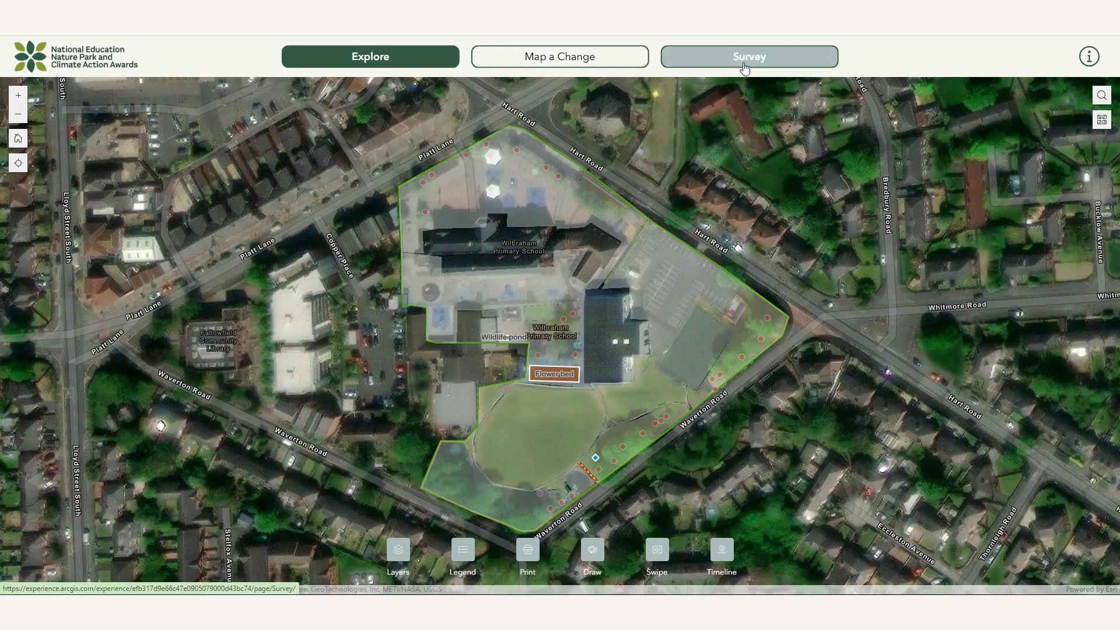
- Go to the Survey page and open the Pollinator Count KS2-5 survey
left_click(745, 67)
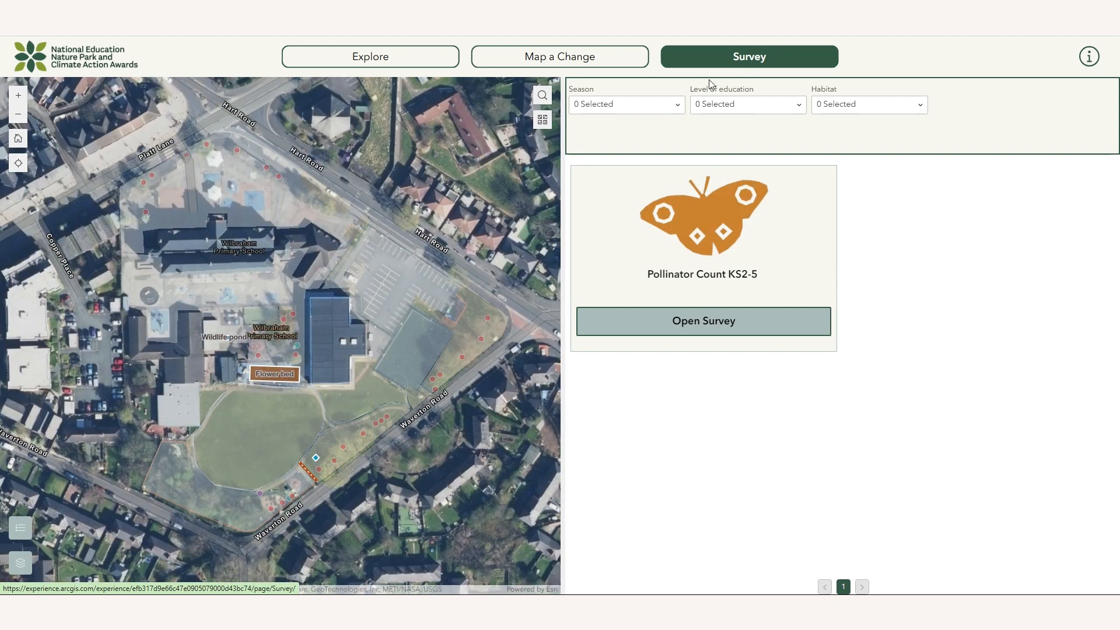
left_click(696, 340)
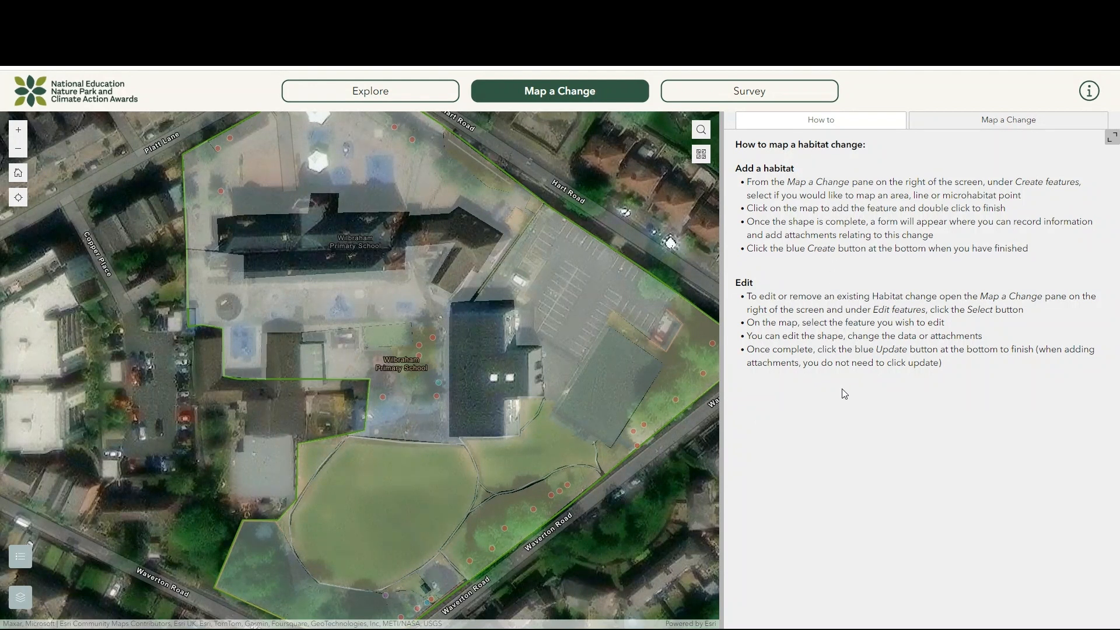
- Create a new Habitat area change feature as a rectangle along the northern edge of the school's oval field, beside the dark-roofed building
left_click(1026, 125)
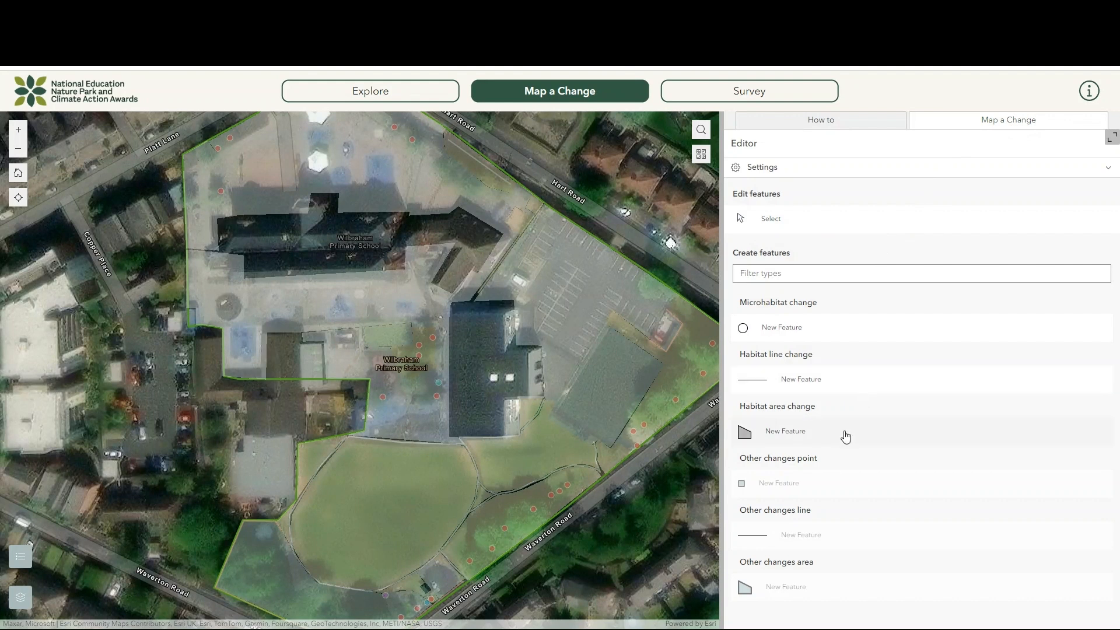
left_click(803, 433)
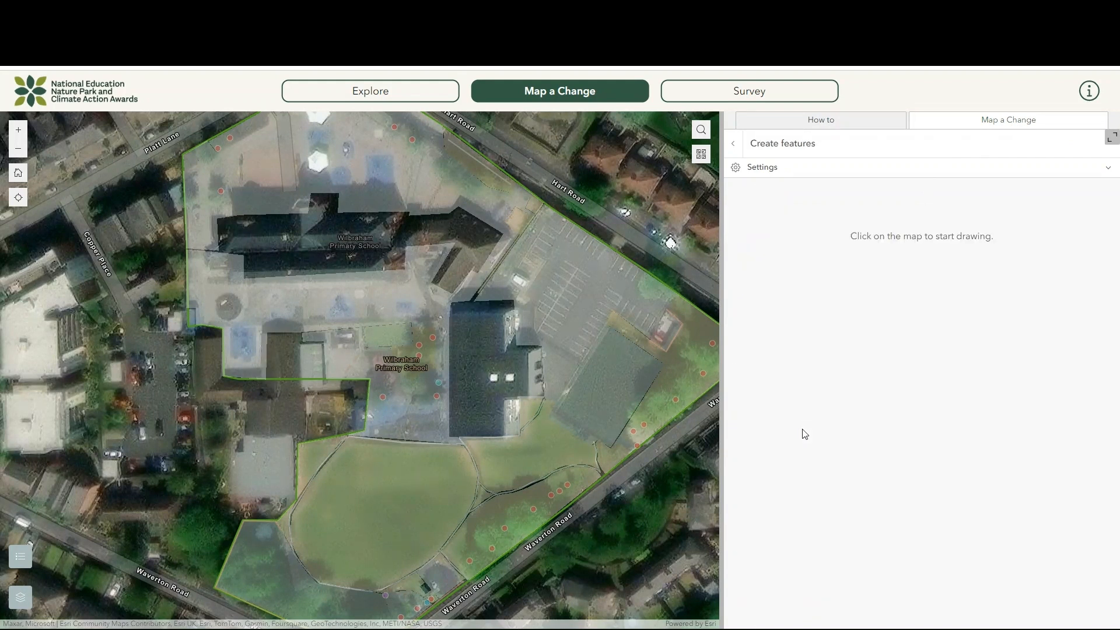
left_click(371, 412)
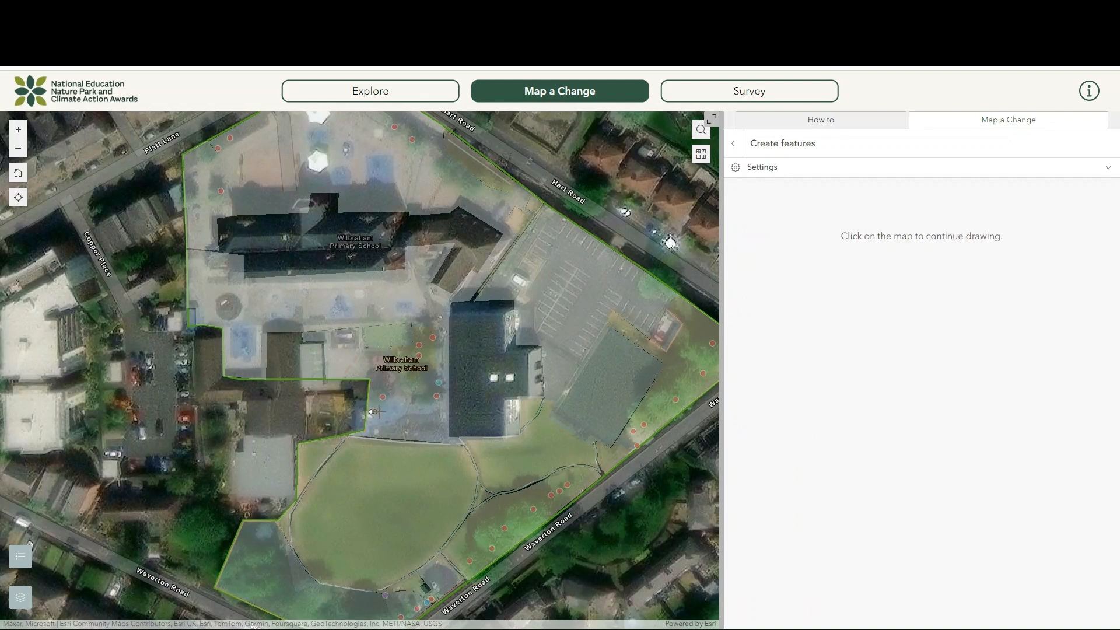
left_click(442, 414)
left_click(441, 435)
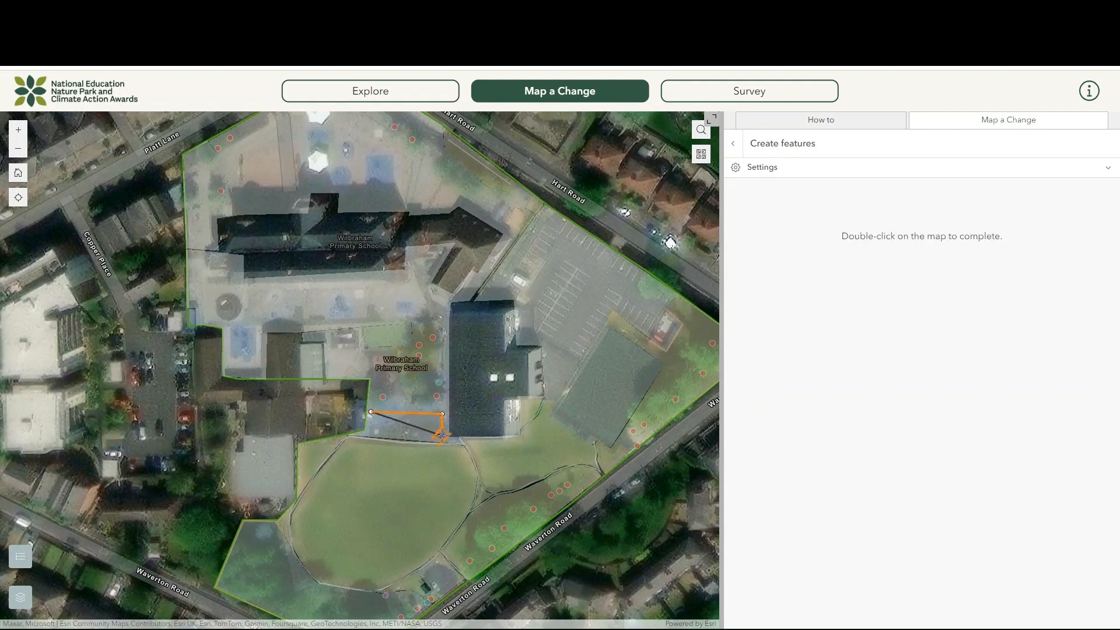
left_click(370, 433)
double_click(371, 433)
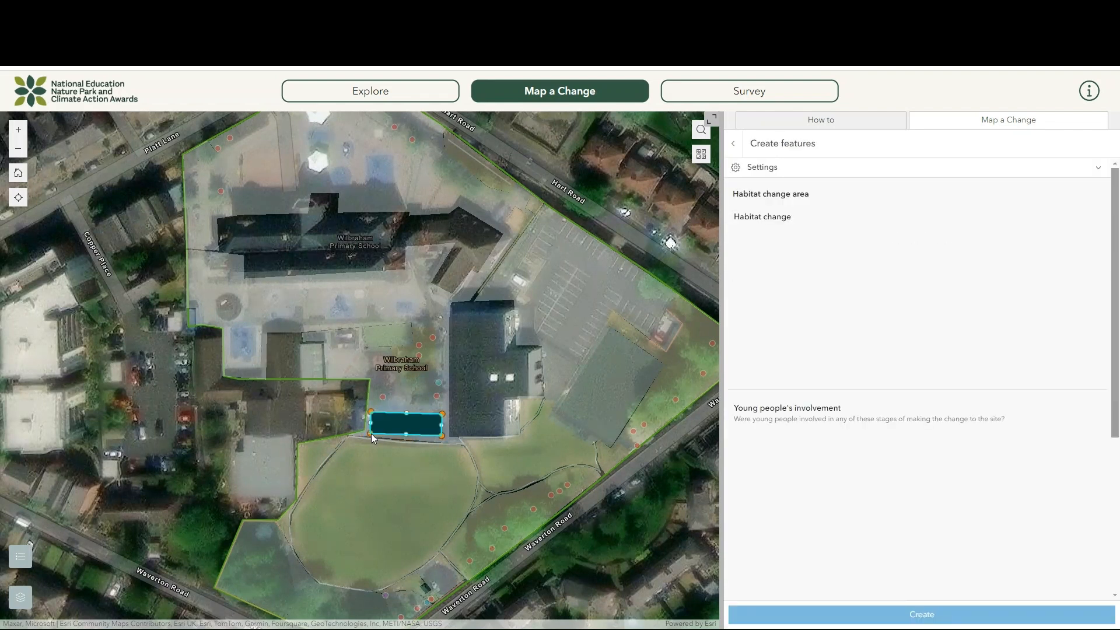
- Describe the habitat area change as a Flower bed with status Added, date 04/10/2024 and the note "Added raised flower bed"
left_click(1011, 255)
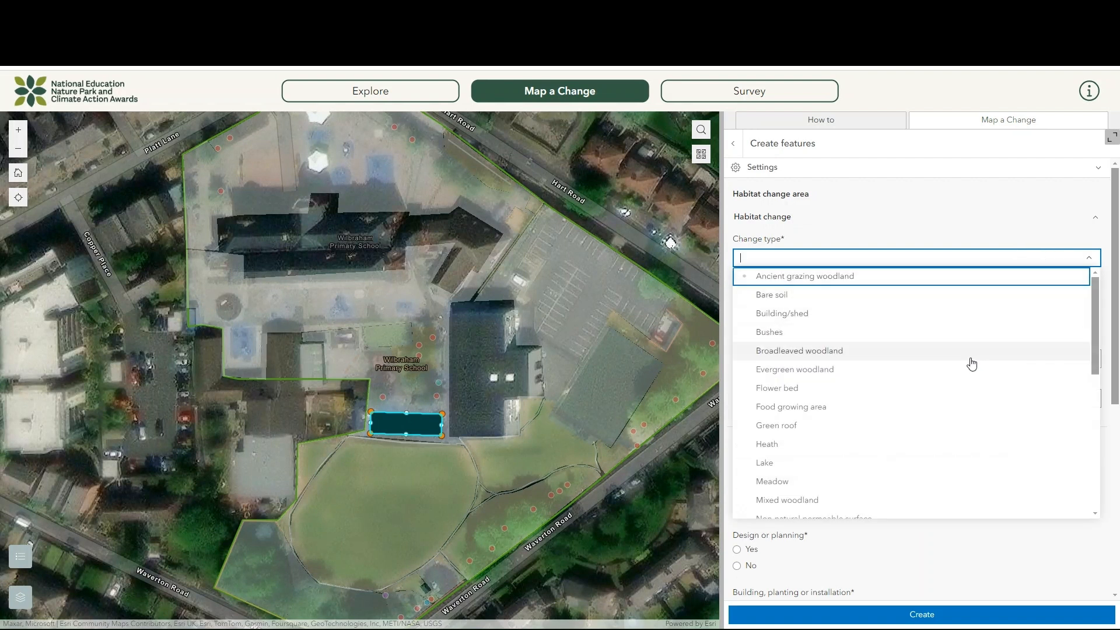
left_click(804, 390)
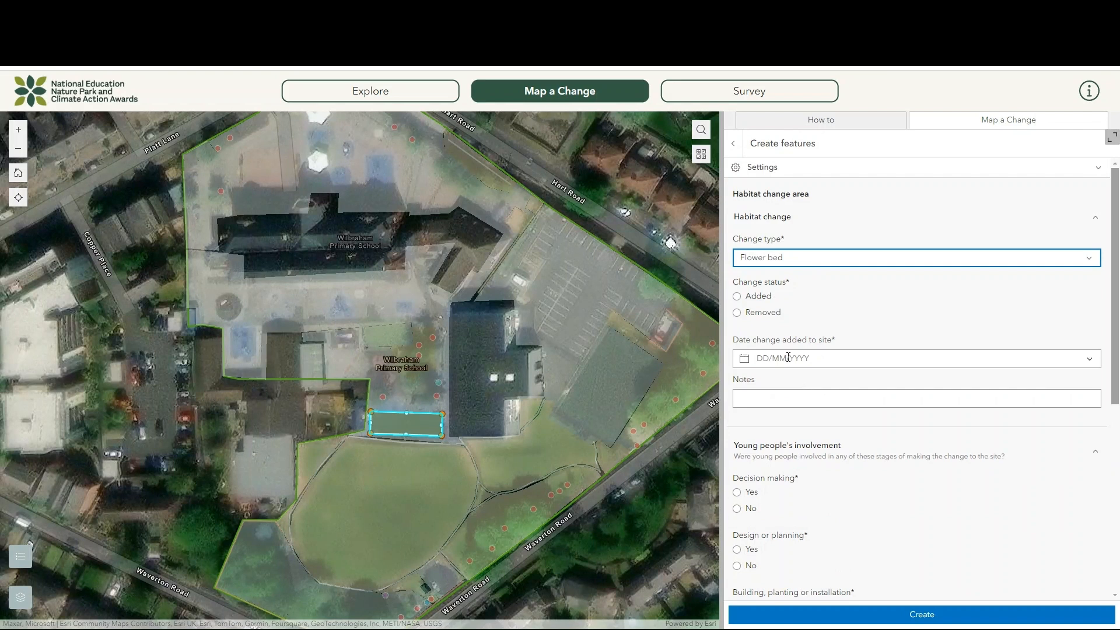
left_click(736, 296)
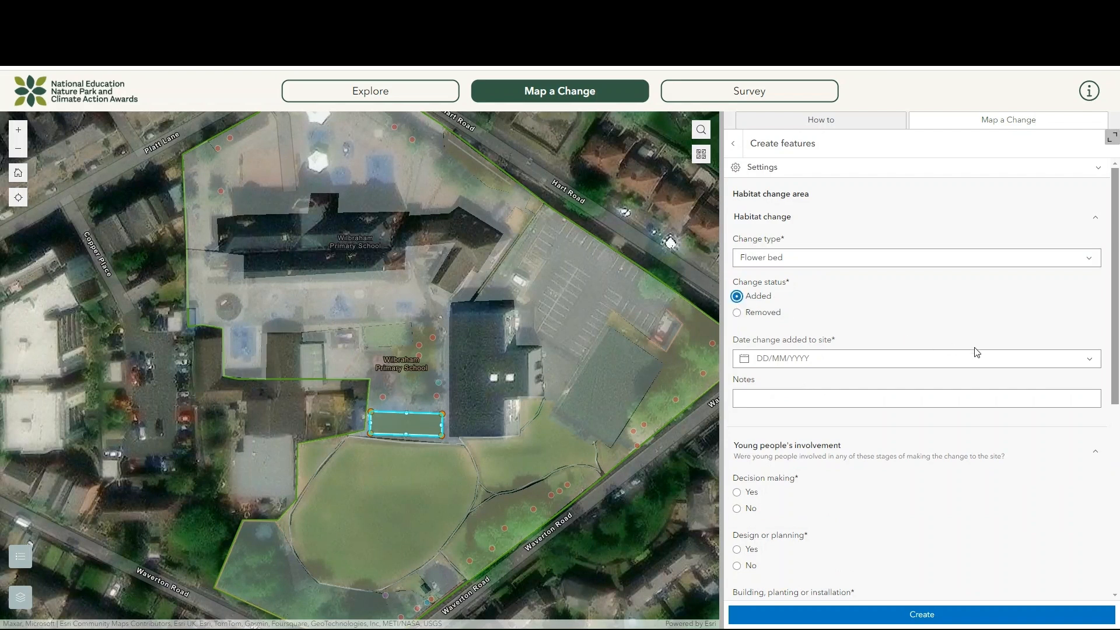
left_click(1089, 359)
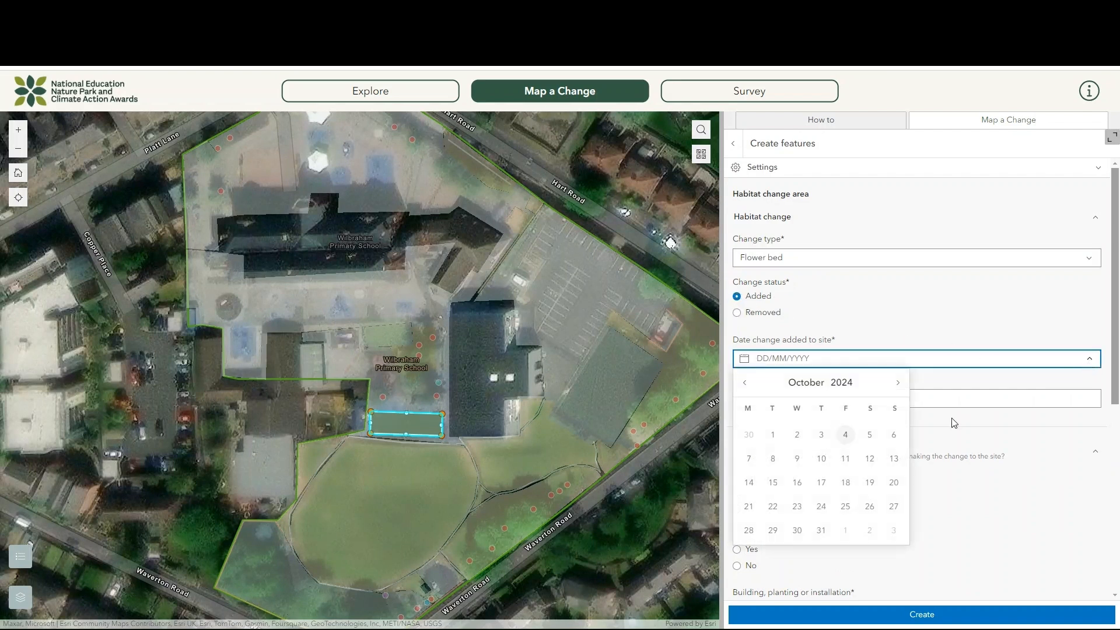
left_click(847, 442)
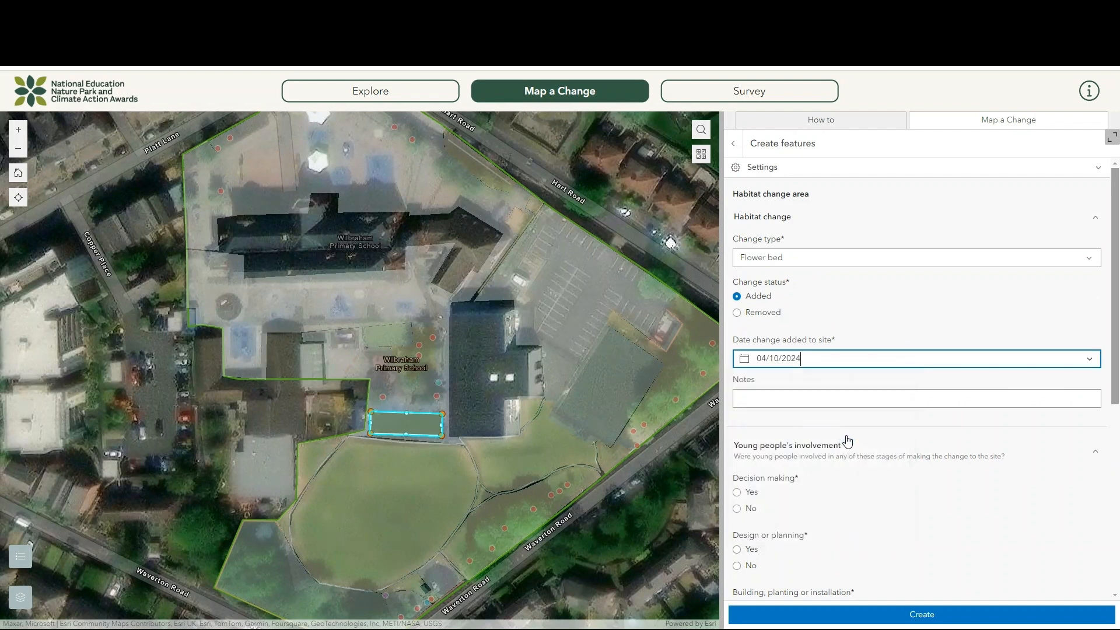
left_click(863, 404)
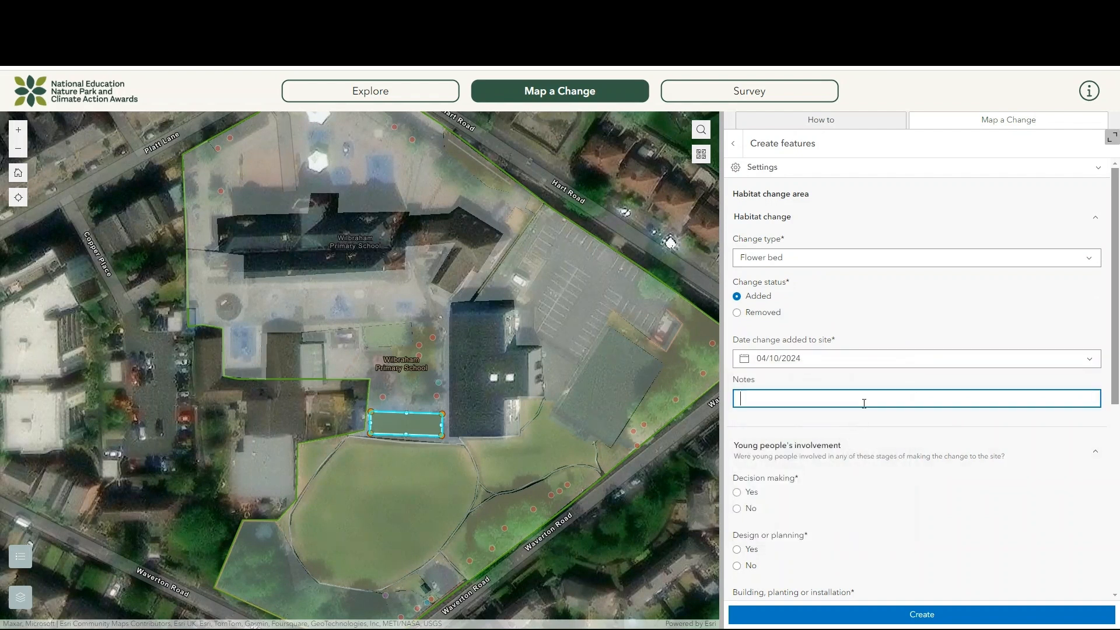
type("raised flower bed")
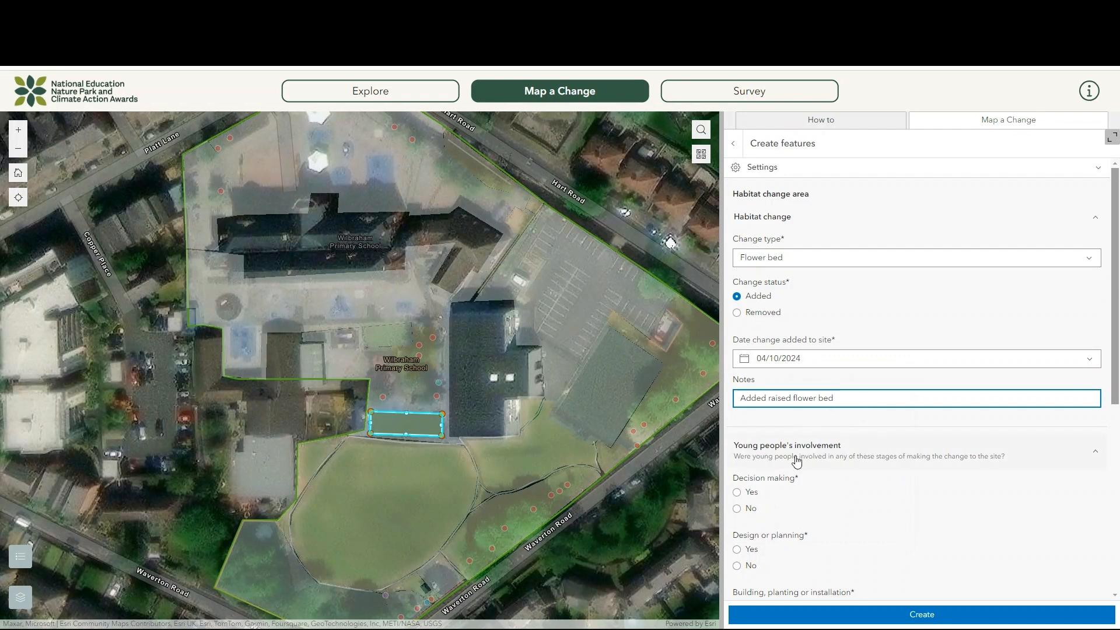
- Answer Yes to young people's decision making, design, building and communicating, and No to fundraising, and create the flower bed feature
left_click(736, 491)
left_click(737, 549)
scroll(800, 548, "down", 2)
left_click(736, 509)
left_click(737, 566)
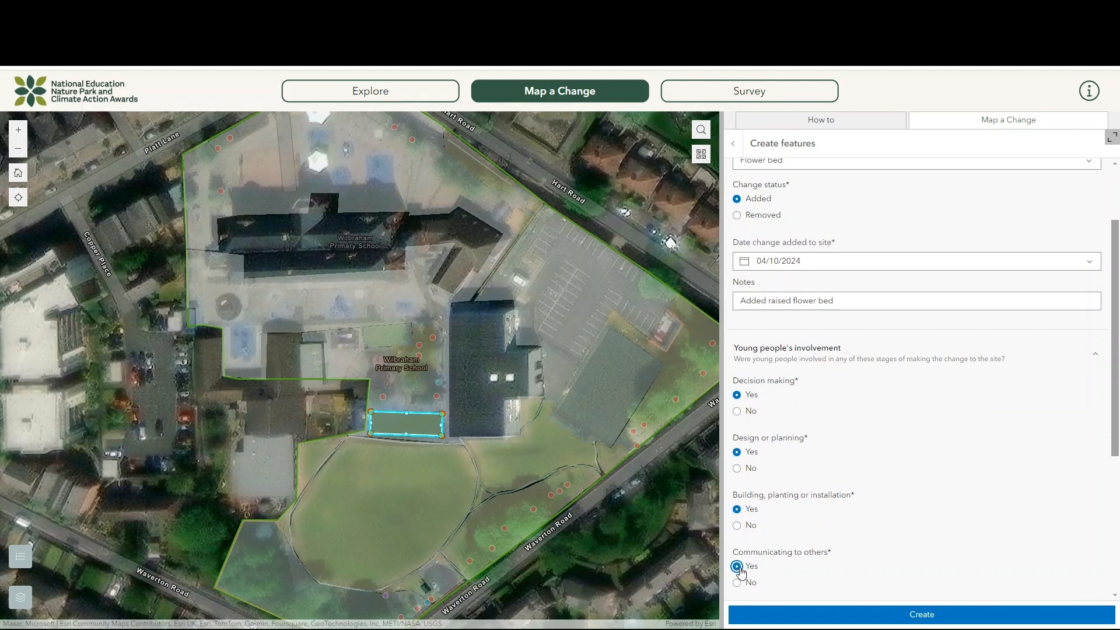
scroll(744, 560, "down", 2)
left_click(737, 543)
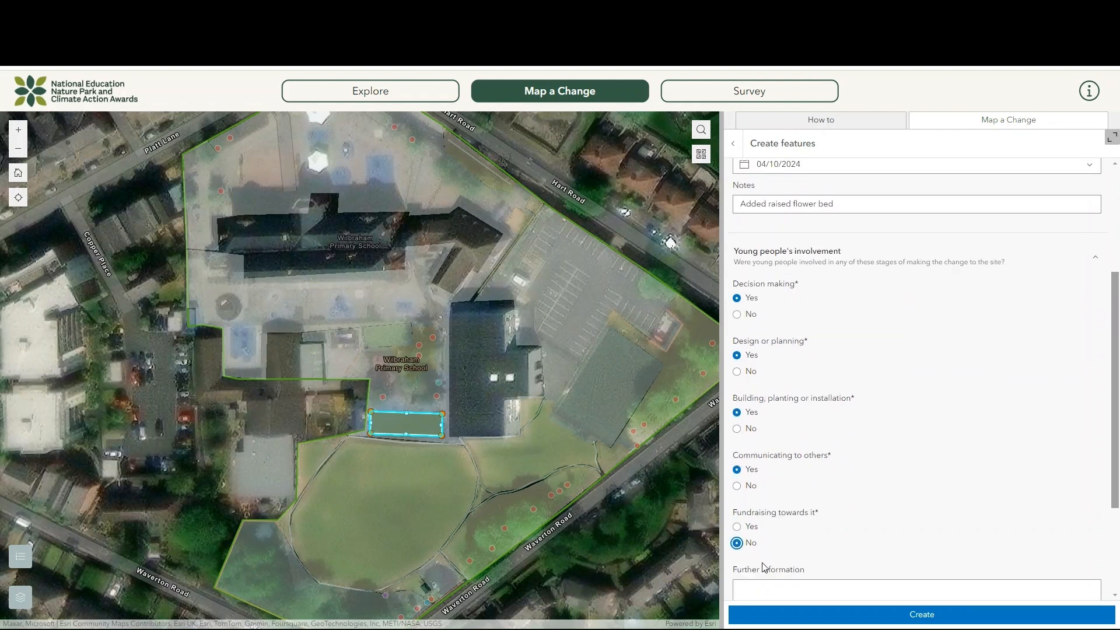
left_click(775, 582)
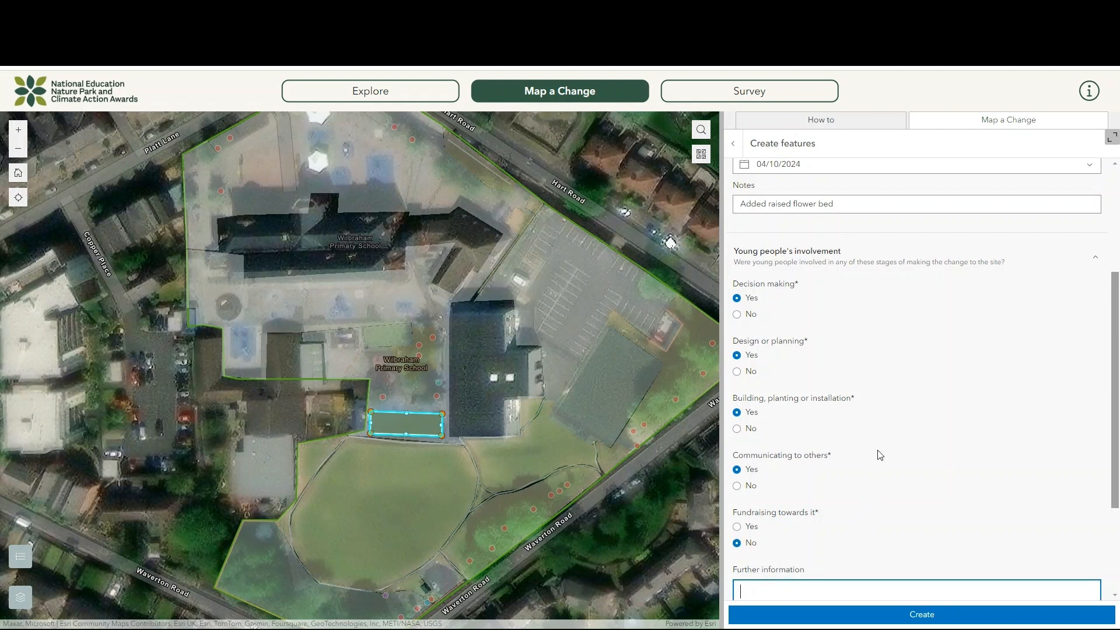
scroll(882, 454, "down", 2)
scroll(885, 453, "down", 1)
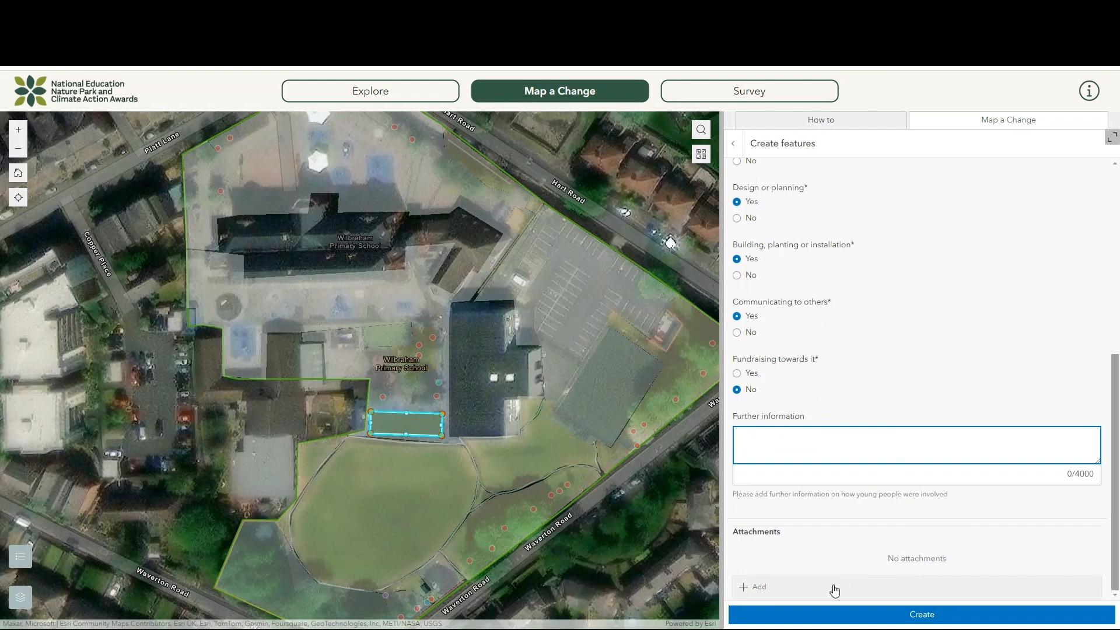
left_click(909, 615)
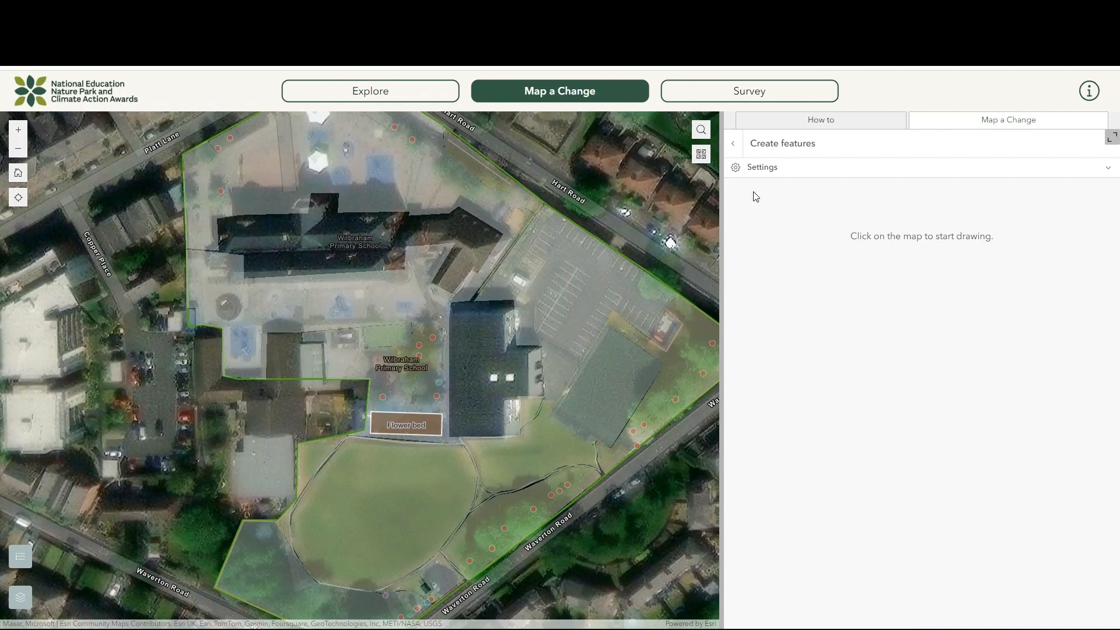
- Draw a new Habitat line change as a short straight line along the oval field's southeastern edge
left_click(732, 153)
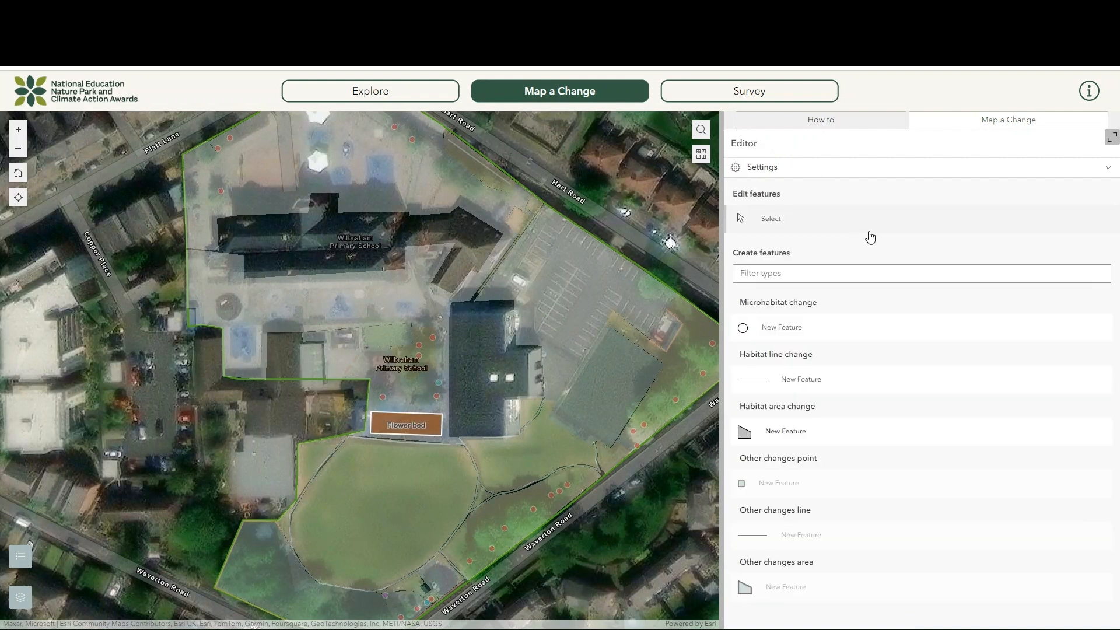
left_click(812, 389)
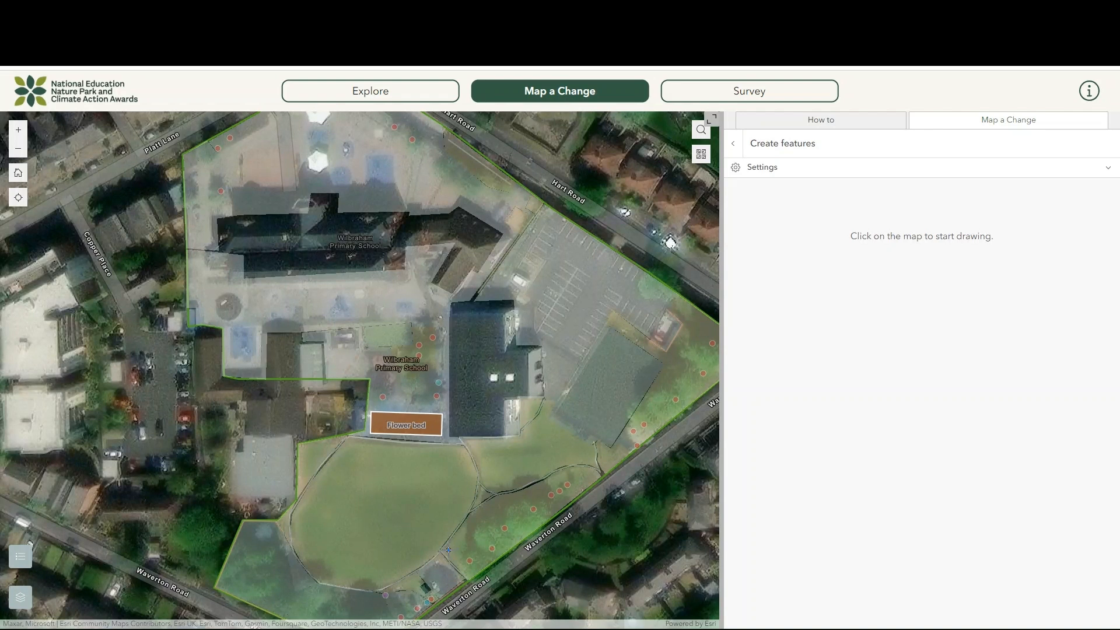
left_click(449, 549)
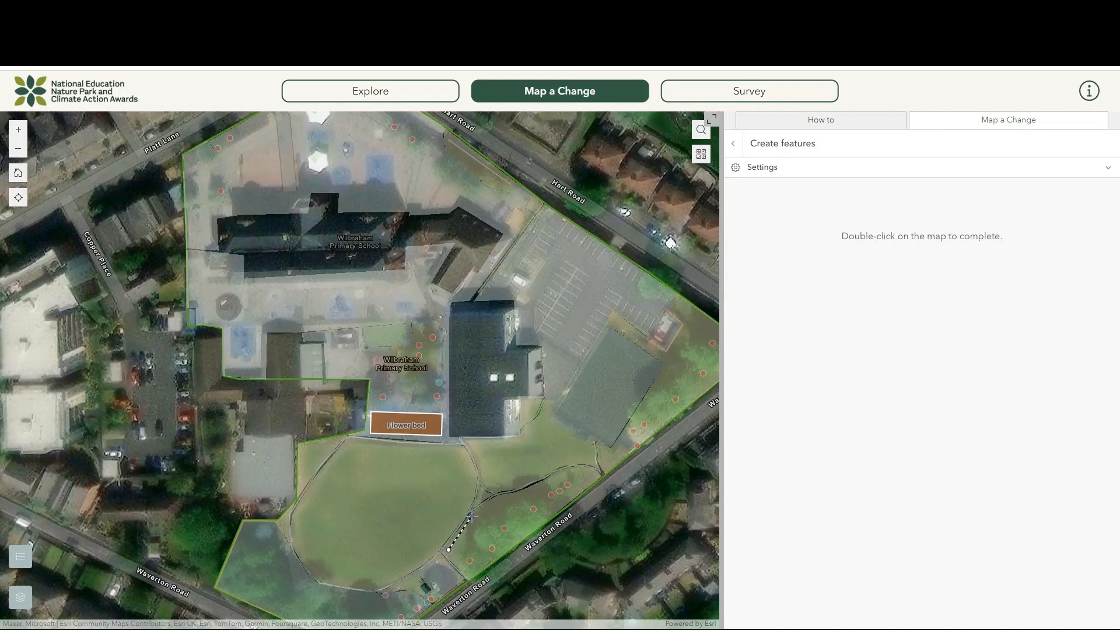
double_click(471, 516)
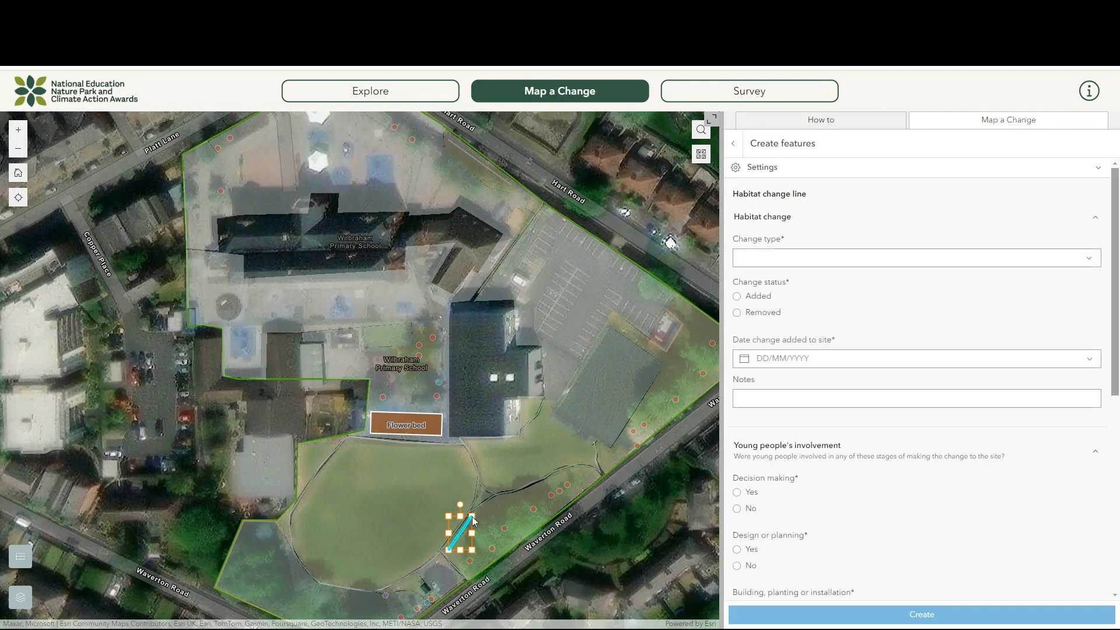
- Describe the habitat line change as a Hedge with status Added, date 19/08/2024 and the note "Planted mixed hedge"
left_click(770, 259)
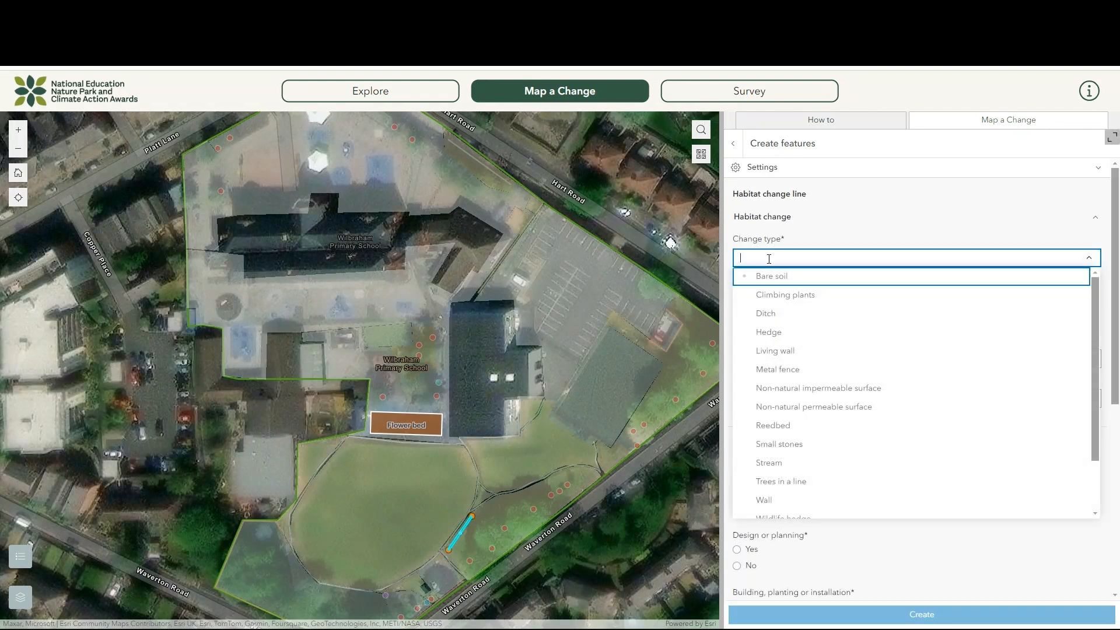
left_click(769, 332)
left_click(761, 303)
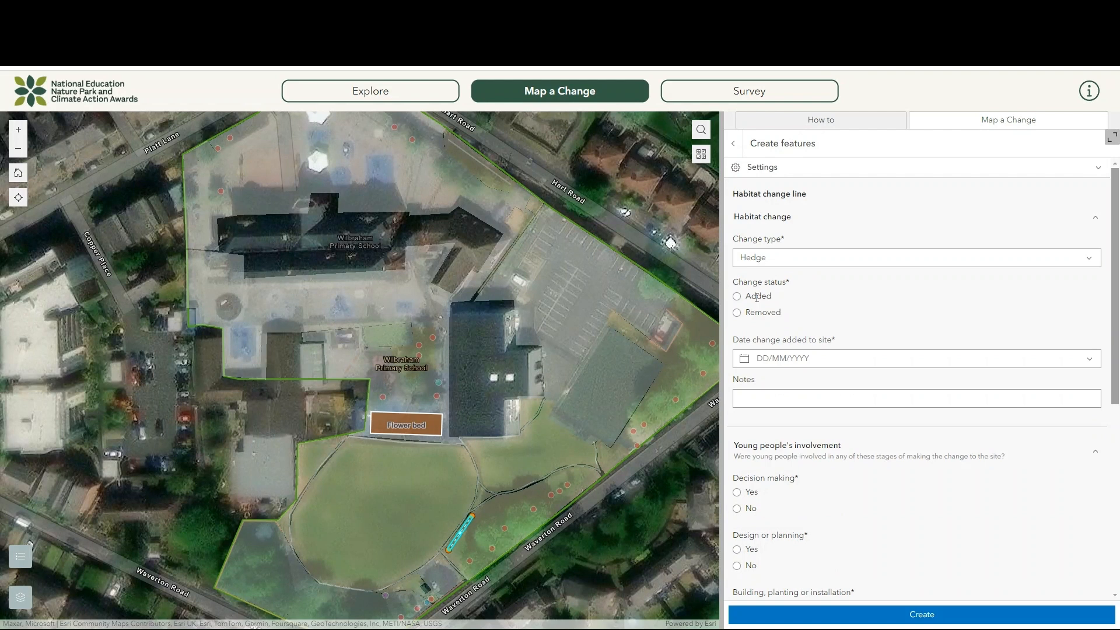
left_click(846, 360)
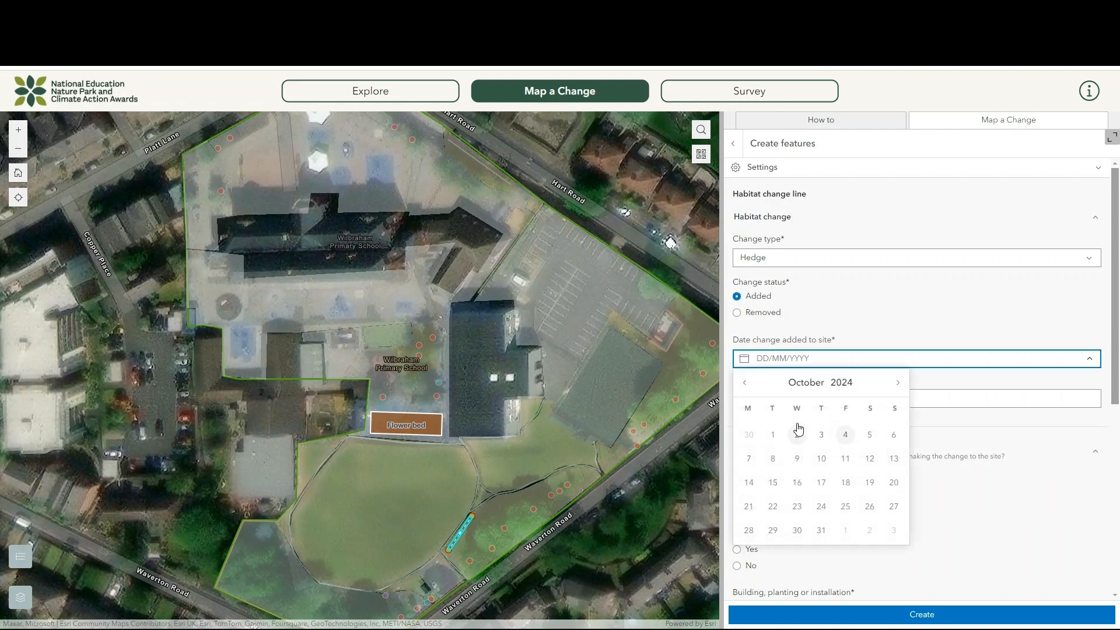
left_click(746, 385)
left_click(746, 385)
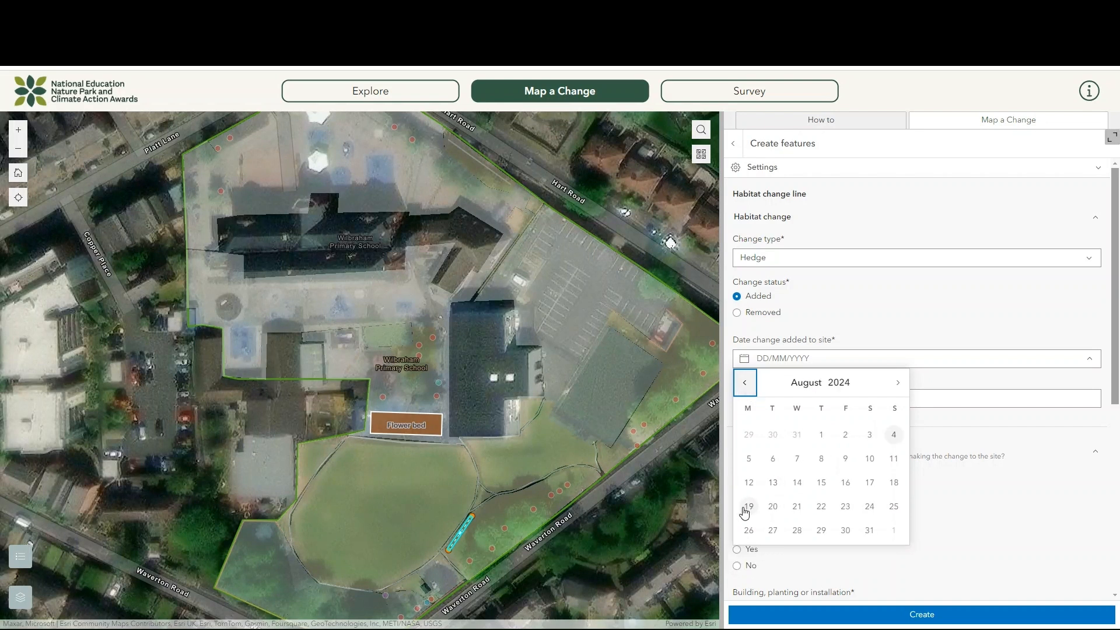
left_click(748, 506)
left_click(771, 392)
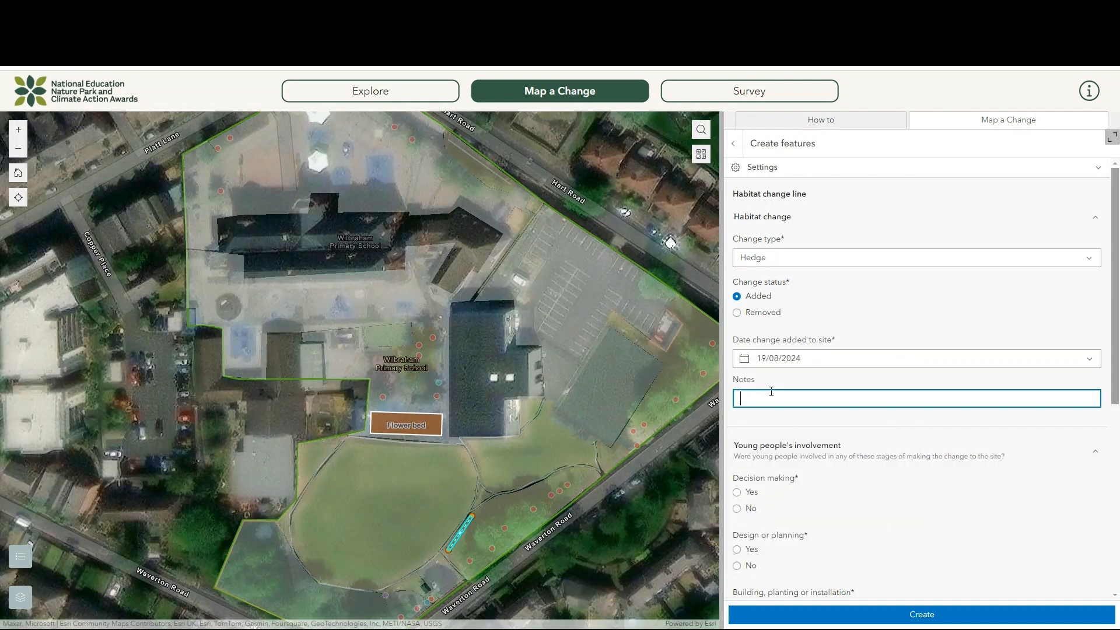
type("Planted mixed hedge")
- Answer Yes to young people's decision making and design, No to building, communicating and fundraising, and create the hedge feature
left_click(737, 494)
left_click(737, 549)
scroll(741, 549, "down", 2)
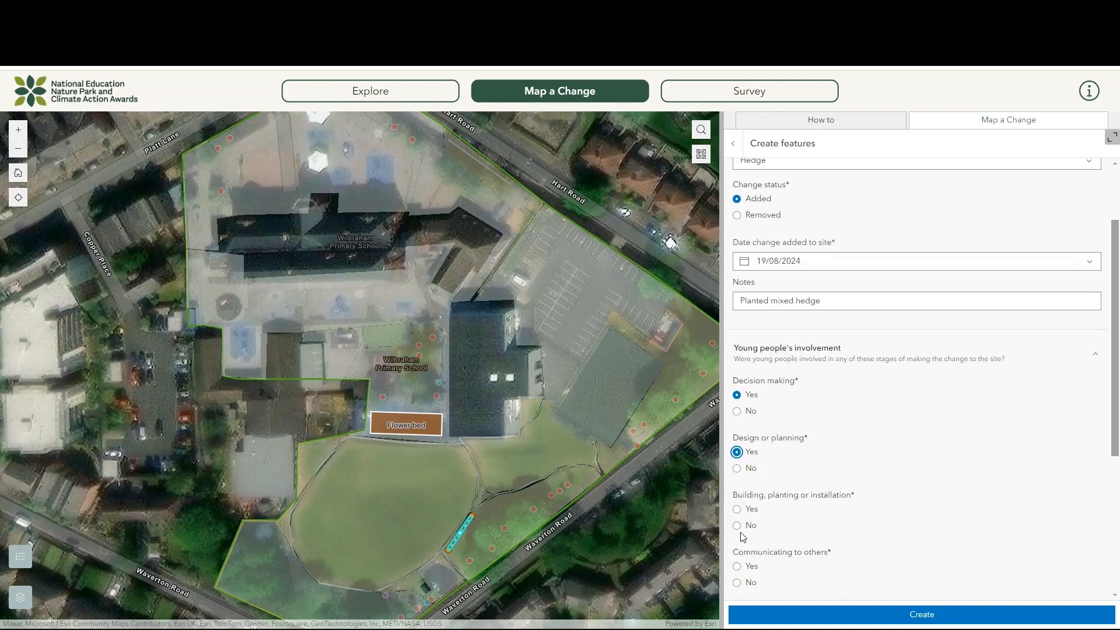
left_click(737, 525)
left_click(737, 583)
scroll(737, 587, "down", 2)
left_click(737, 542)
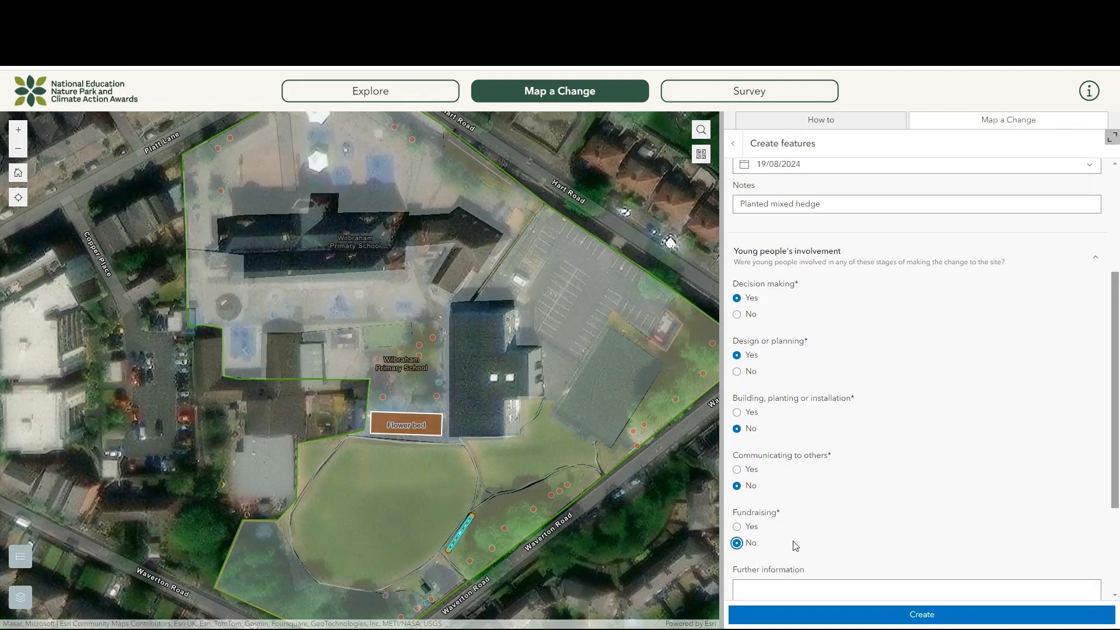
scroll(795, 546, "down", 3)
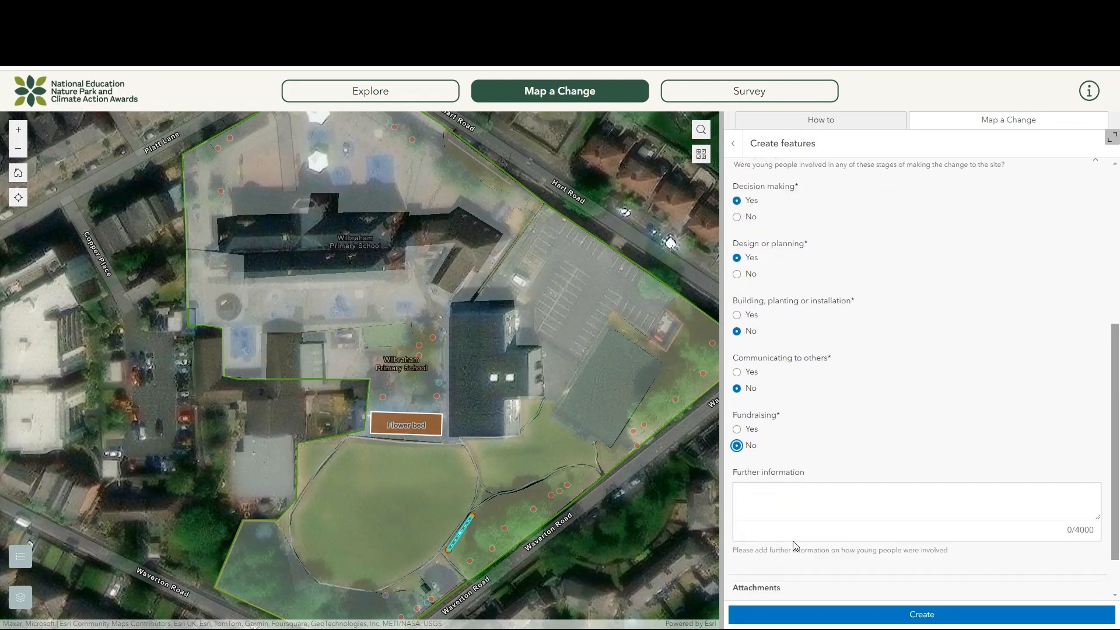
left_click(844, 615)
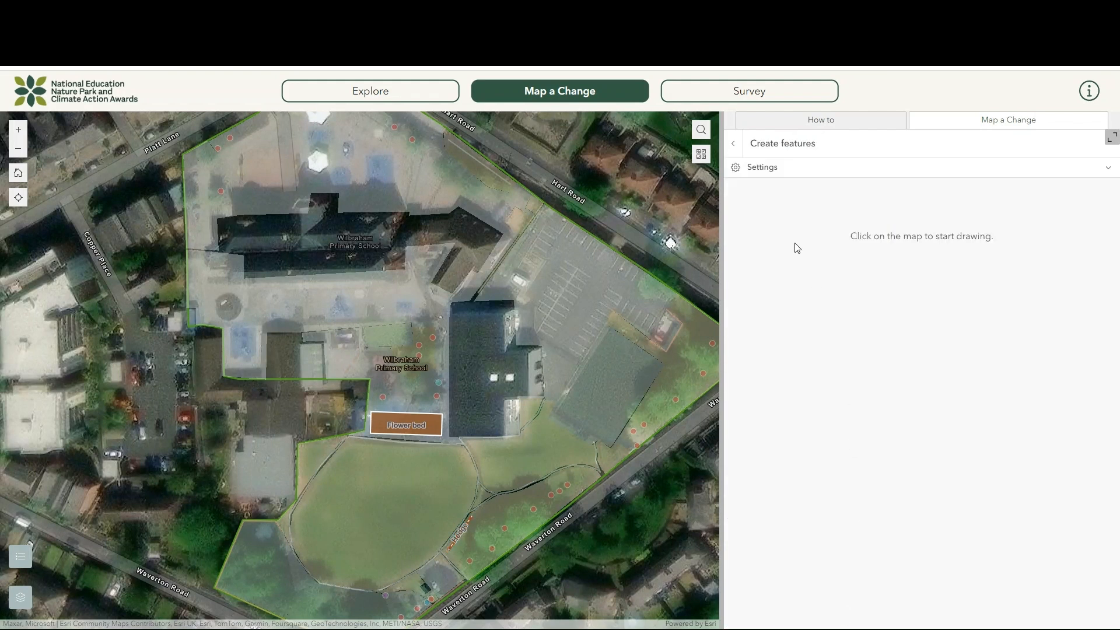
- Place a new Microhabitat change point just beyond the hedge's northern end, beside the oval field
left_click(733, 146)
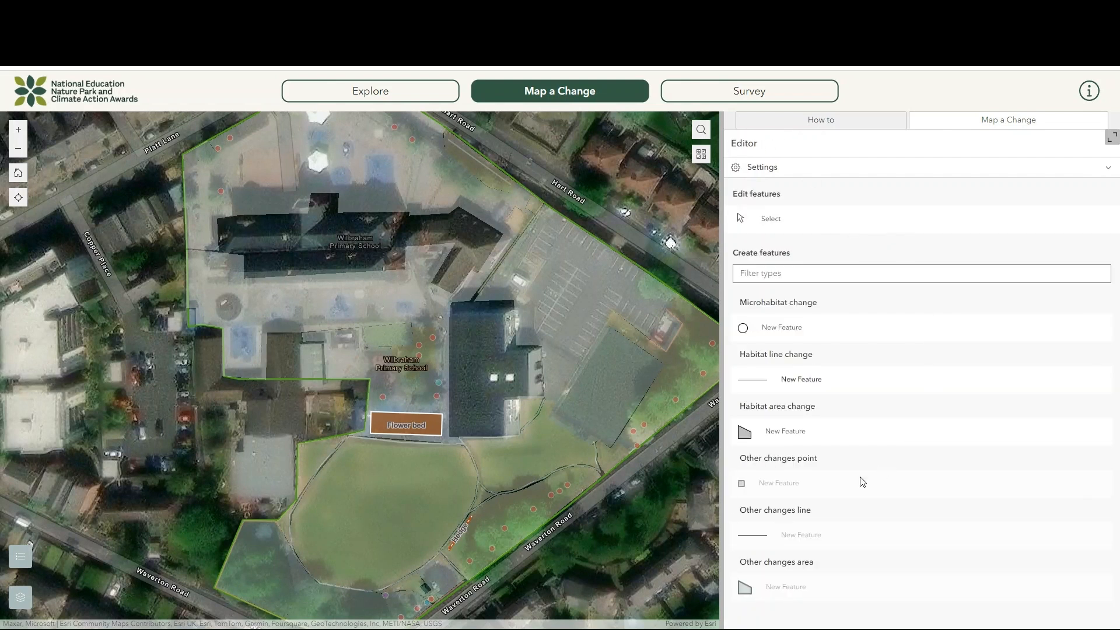
left_click(783, 331)
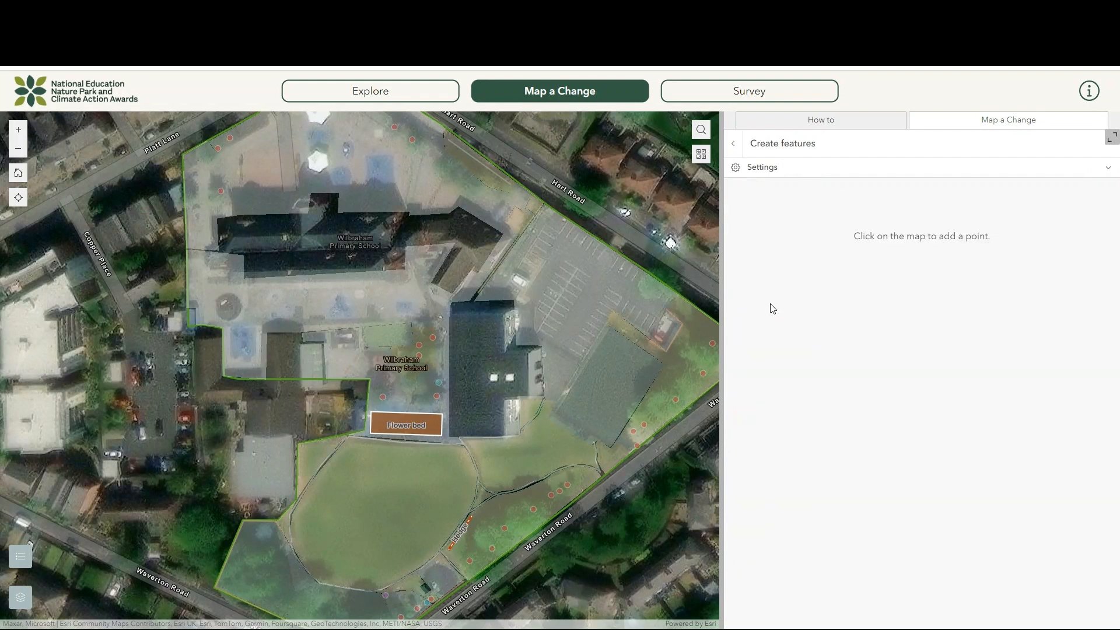
left_click(483, 498)
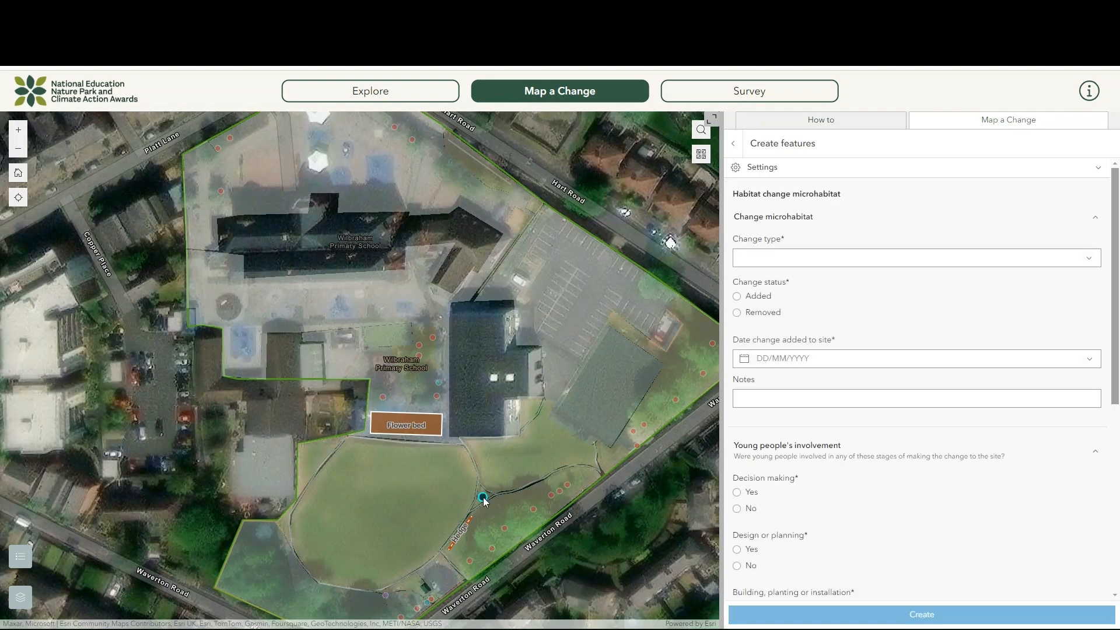
- Describe the microhabitat change as One tree with status Added and date 01/10/2024
left_click(840, 258)
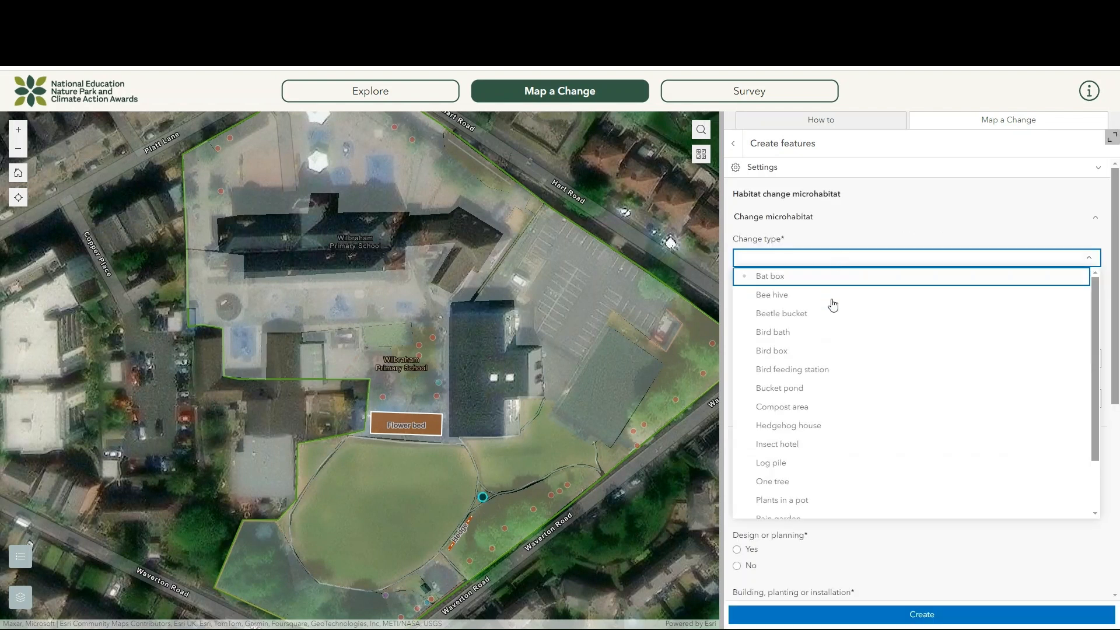
left_click(787, 482)
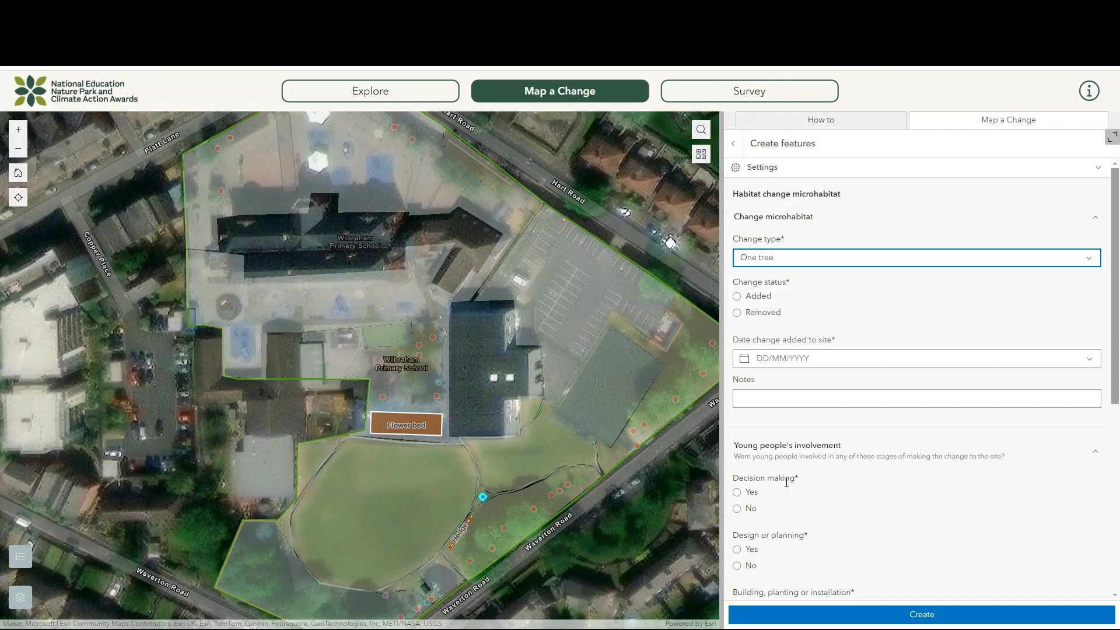
left_click(737, 296)
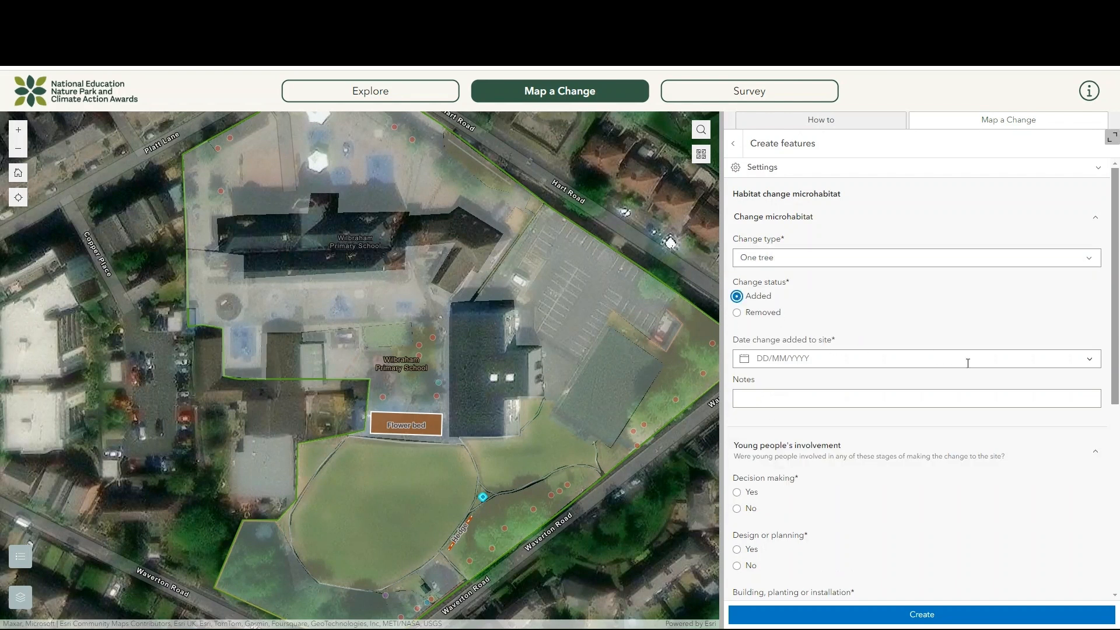
left_click(1089, 359)
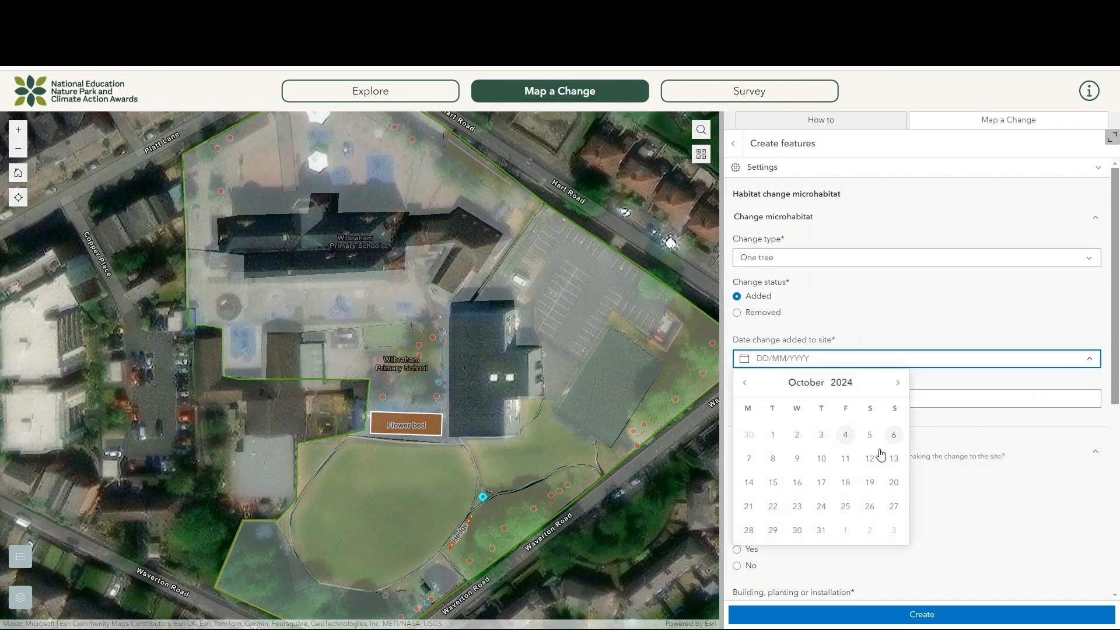
left_click(773, 435)
- Answer Yes to young people's decision making, design, planting and communicating, No to fundraising, and create the tree feature
left_click(738, 493)
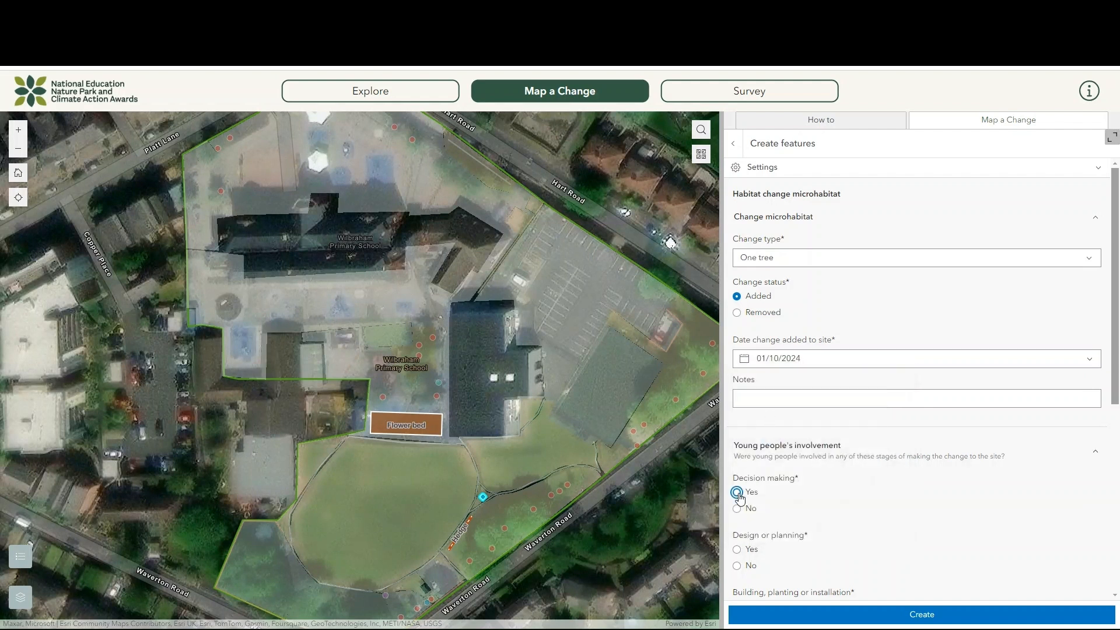
left_click(737, 549)
scroll(737, 551, "down", 2)
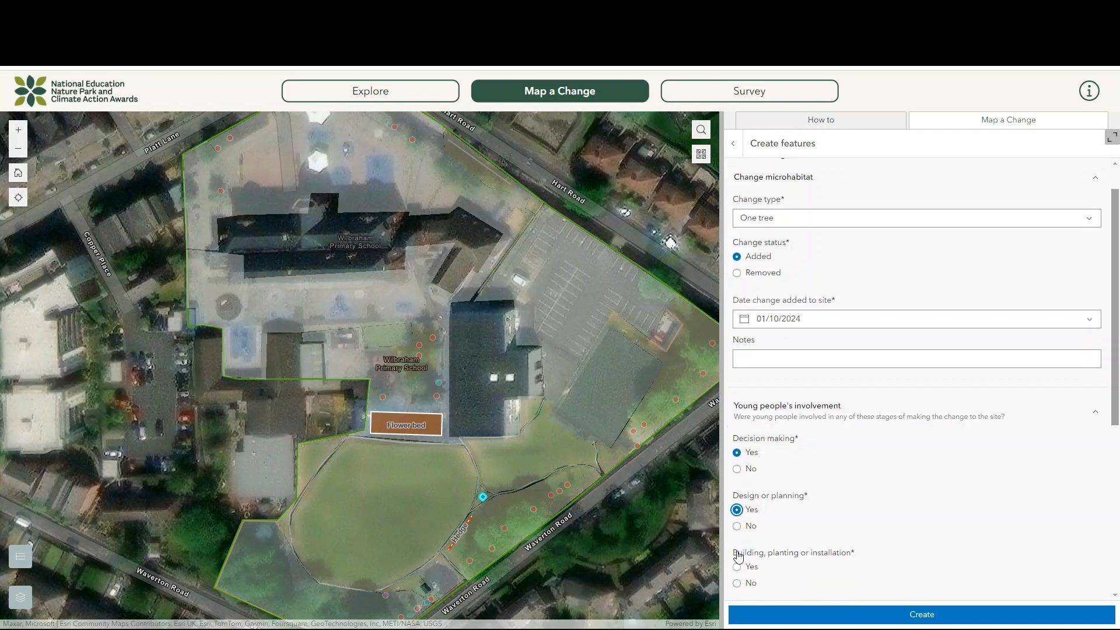
left_click(736, 509)
left_click(737, 566)
scroll(738, 569, "down", 2)
left_click(737, 543)
scroll(740, 548, "down", 2)
left_click(799, 507)
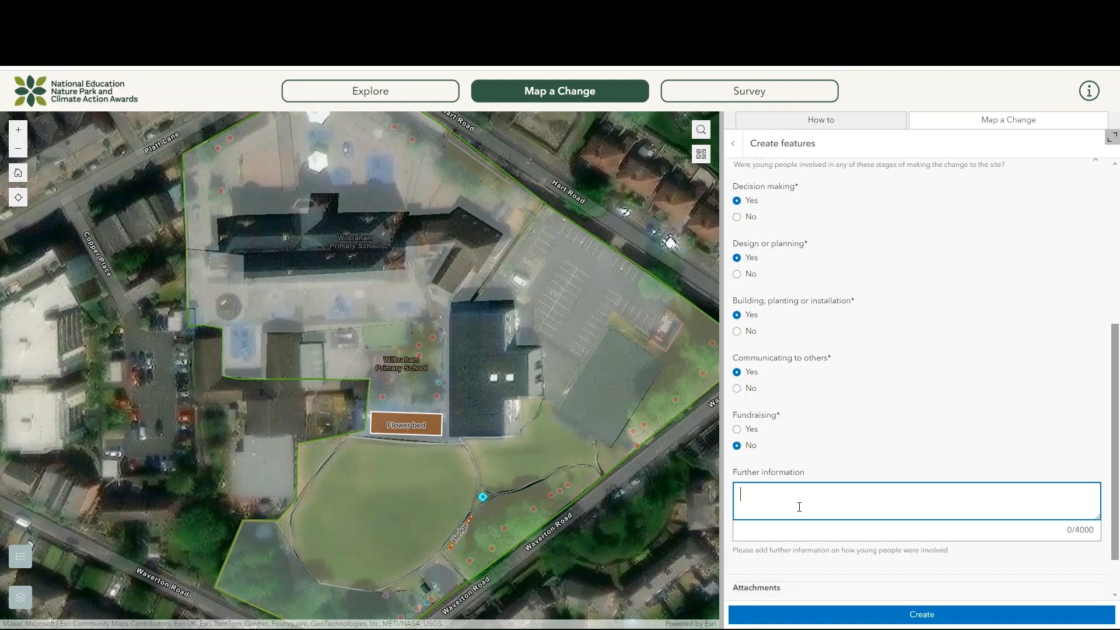
scroll(800, 507, "down", 1)
left_click(799, 615)
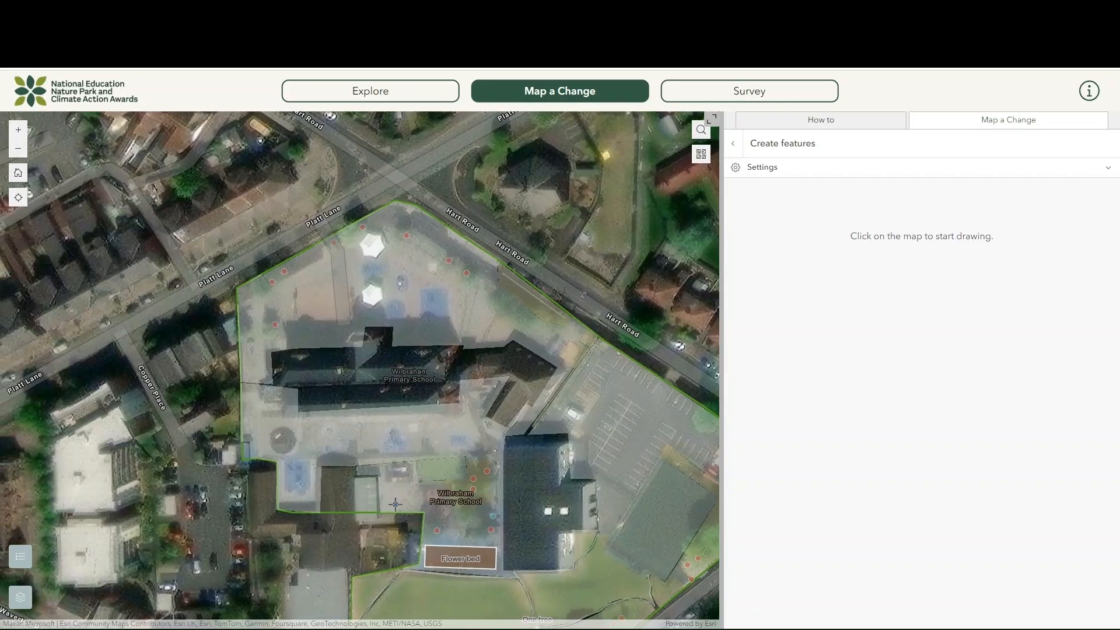
- Draw a small Habitat area change polygon northwest of the flower bed, just inside the site boundary by the buildings
left_click(383, 503)
left_click(399, 502)
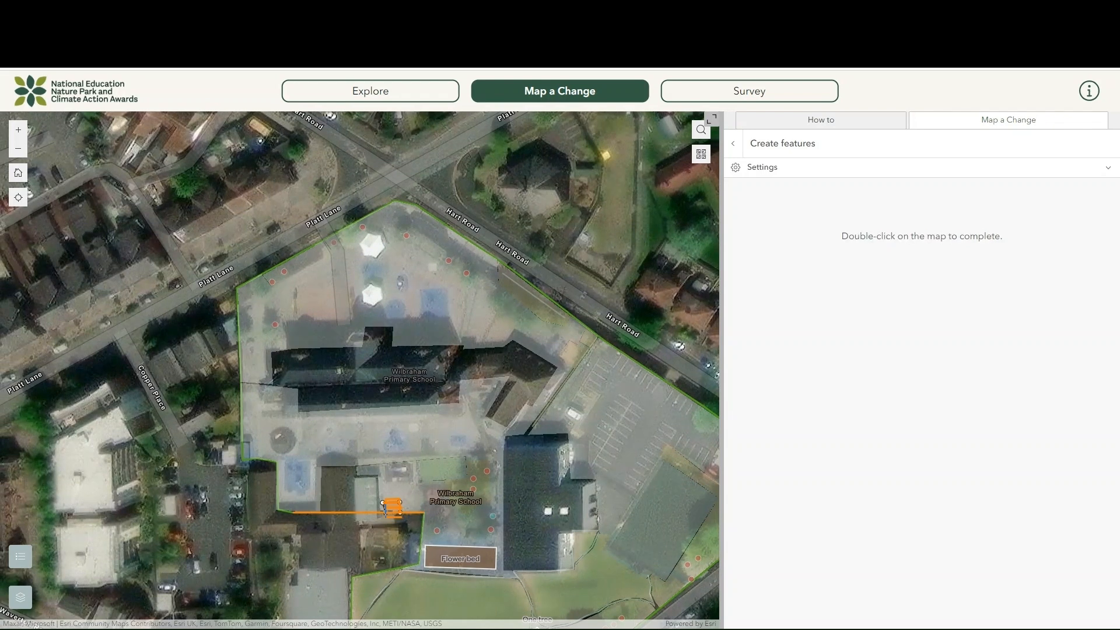
double_click(384, 511)
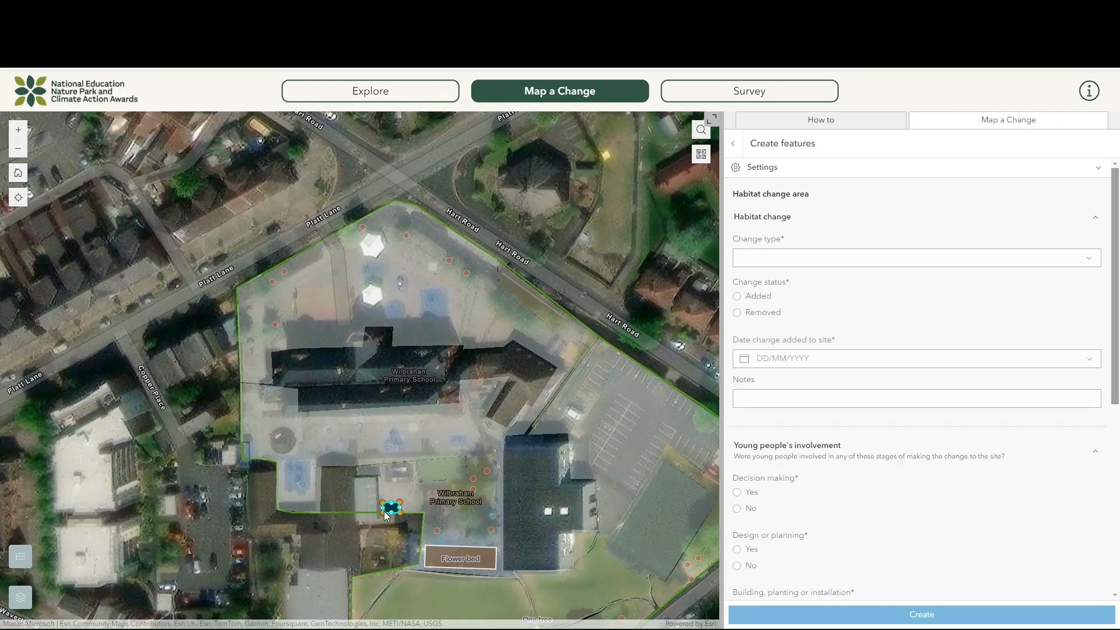
- Describe the habitat area change as a Wildlife pond with the date added 16/07/2024
left_click(844, 257)
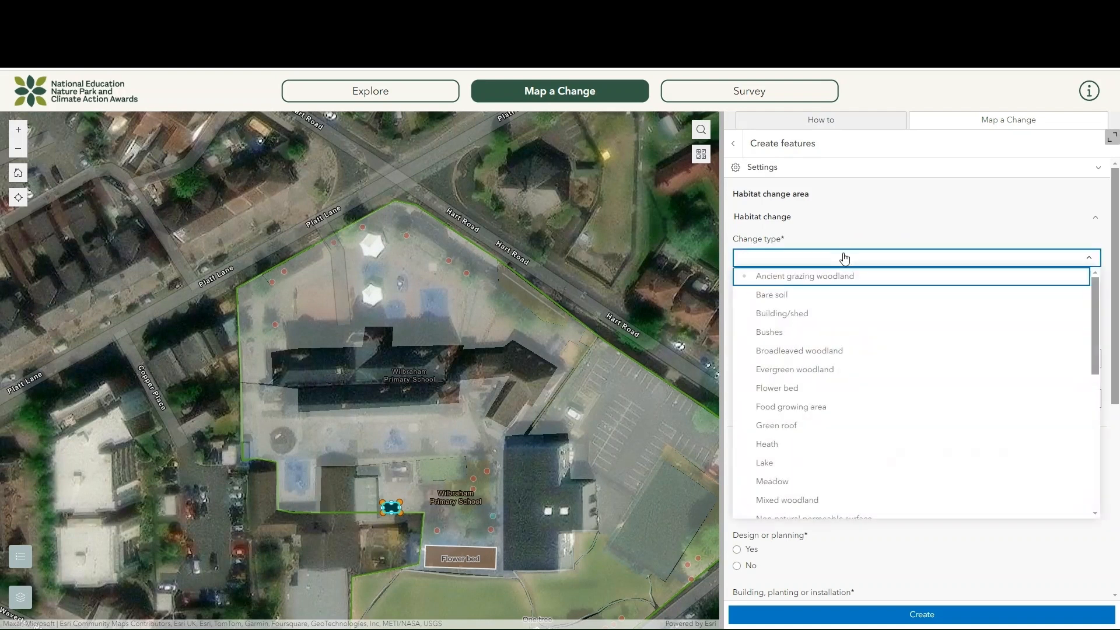
scroll(845, 365, "down", 2)
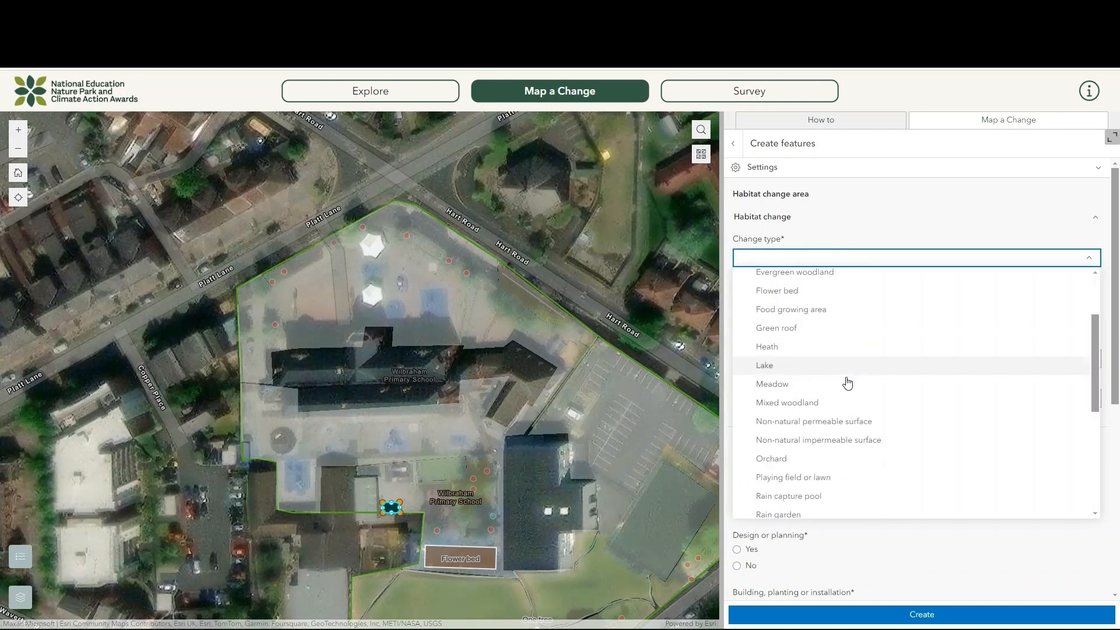
scroll(845, 383, "down", 2)
scroll(838, 453, "down", 2)
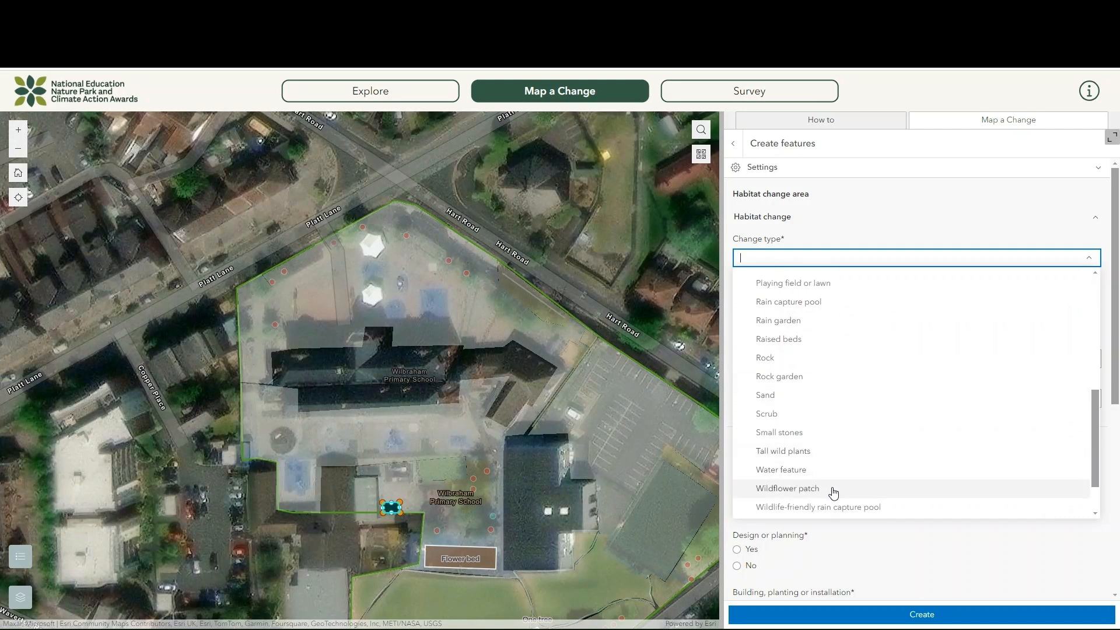
scroll(833, 493, "down", 1)
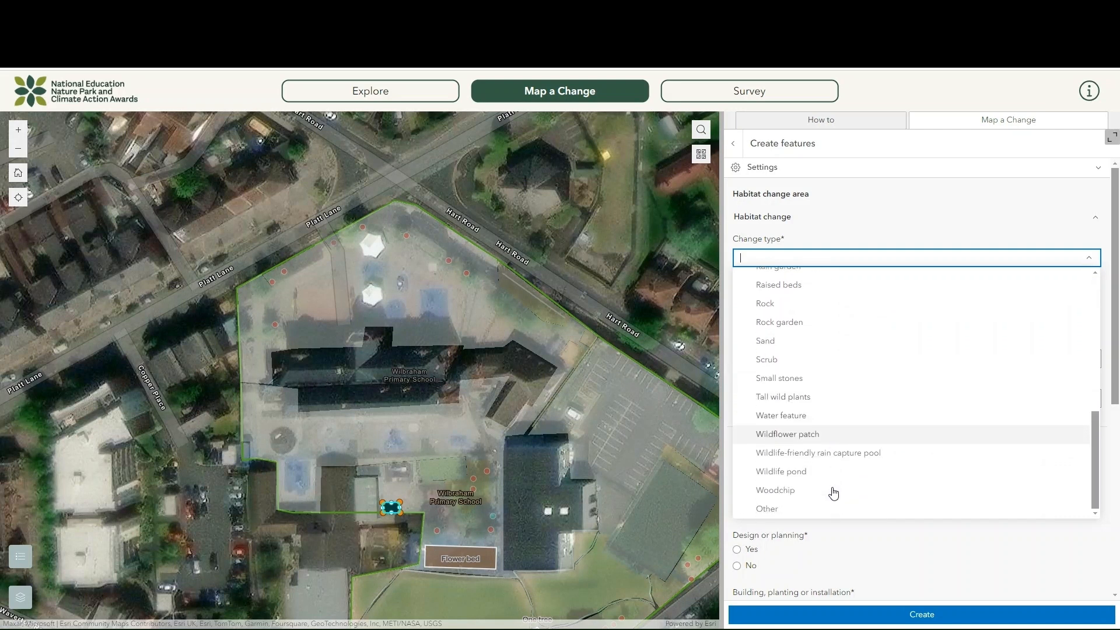
left_click(826, 476)
left_click(810, 360)
left_click(750, 389)
left_click(750, 390)
left_click(750, 390)
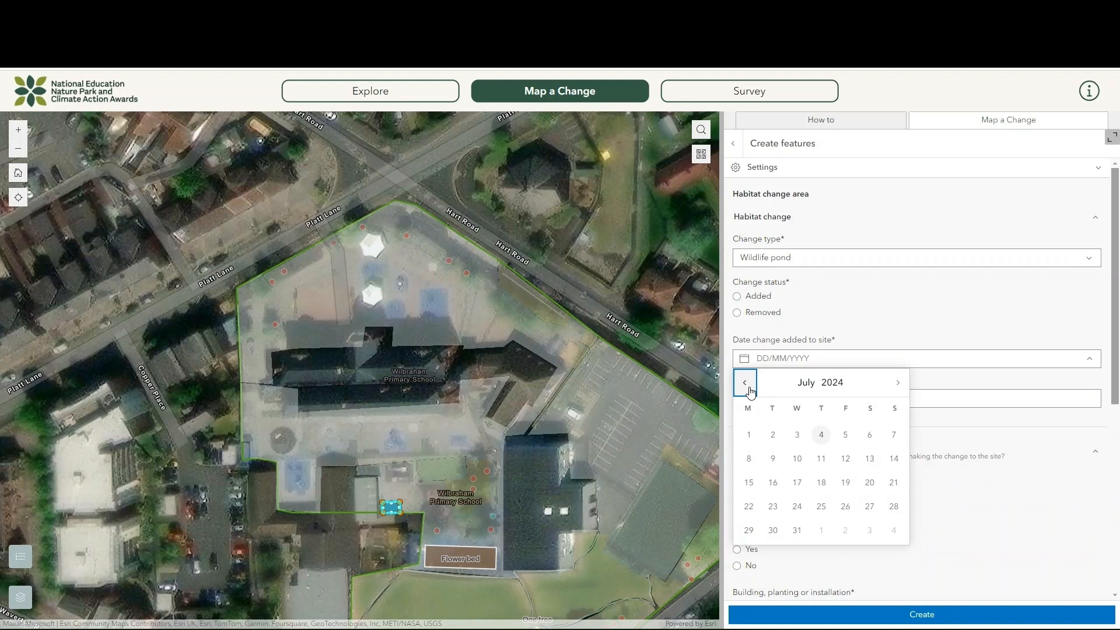
left_click(773, 482)
- Answer Yes to young people's decision making, design and communicating for the pond, and No to building and fundraising
left_click(738, 493)
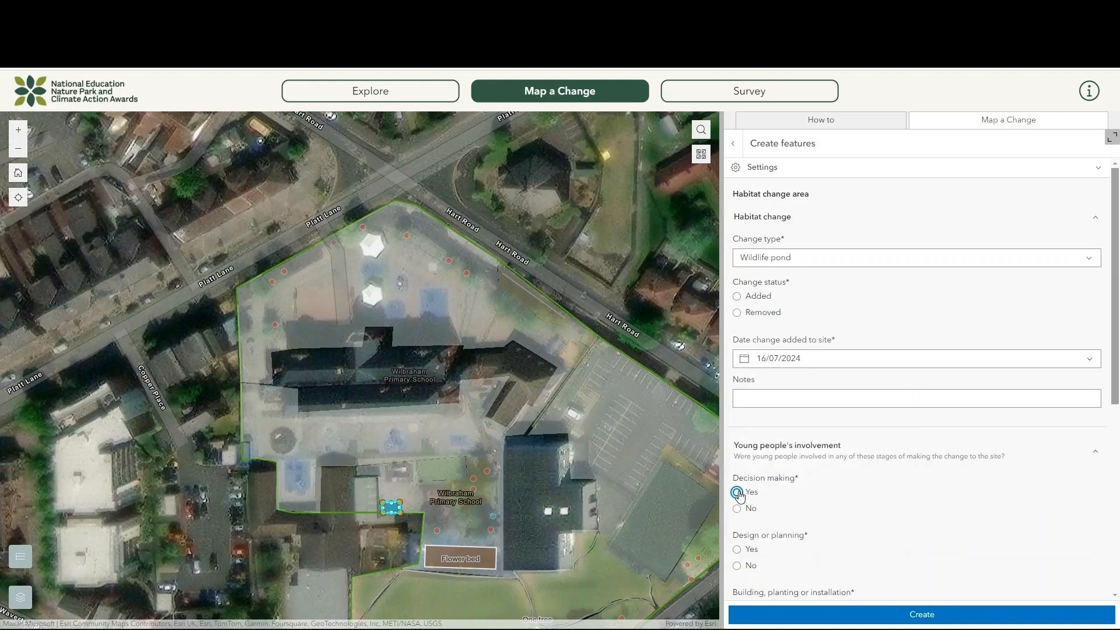
left_click(738, 551)
scroll(738, 552, "down", 2)
left_click(736, 525)
left_click(737, 566)
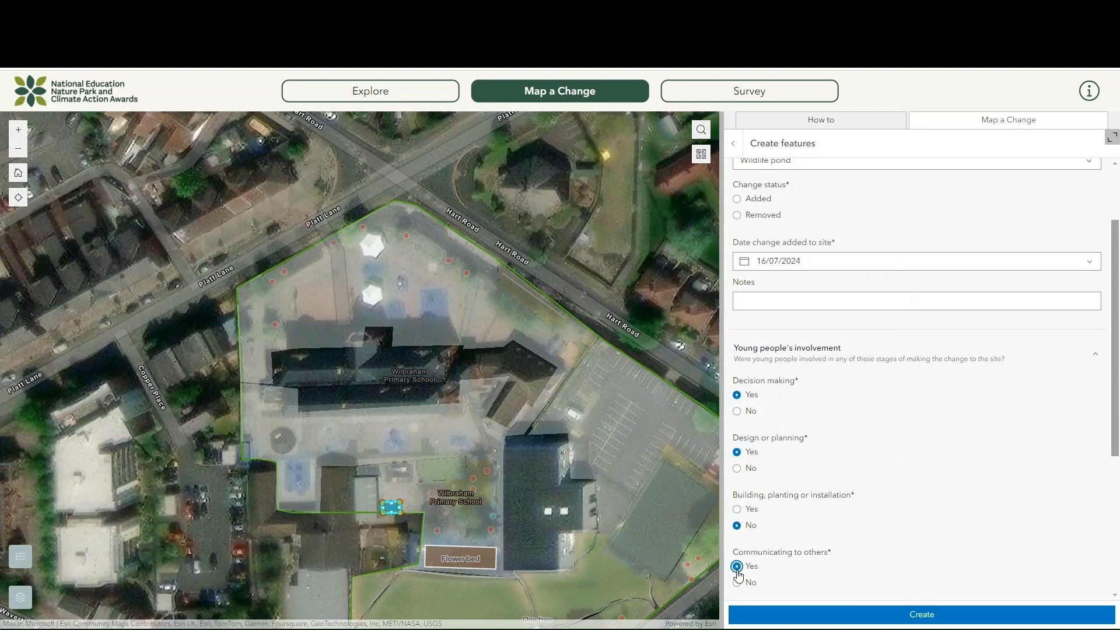
scroll(737, 569, "down", 2)
left_click(737, 545)
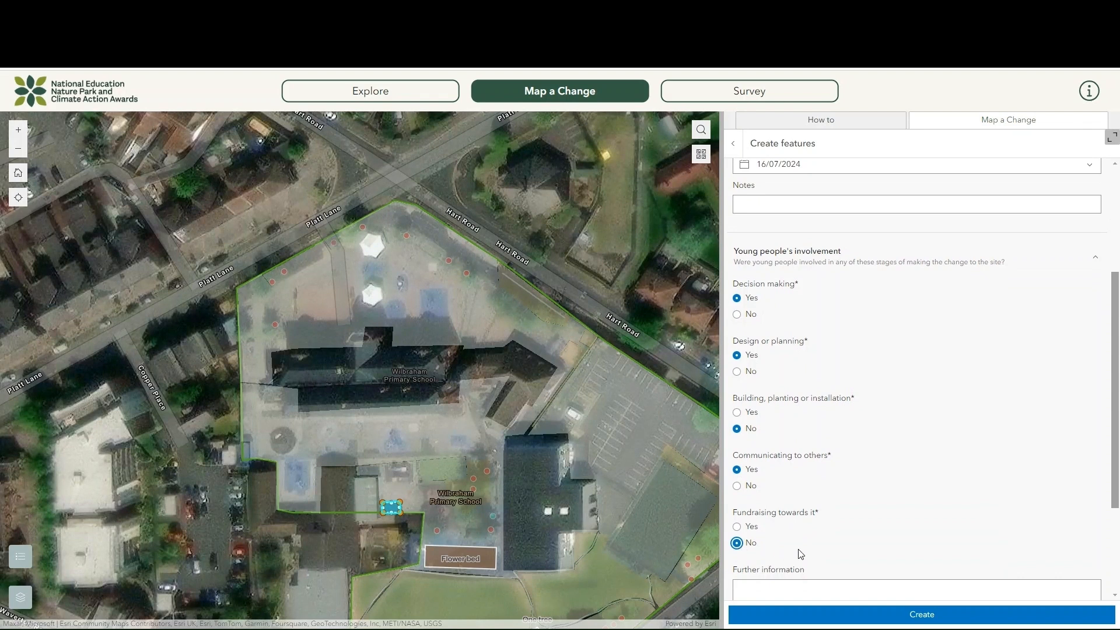
- Attach the photo "Bath pond.jpg" to the wildlife pond feature
scroll(799, 552, "down", 3)
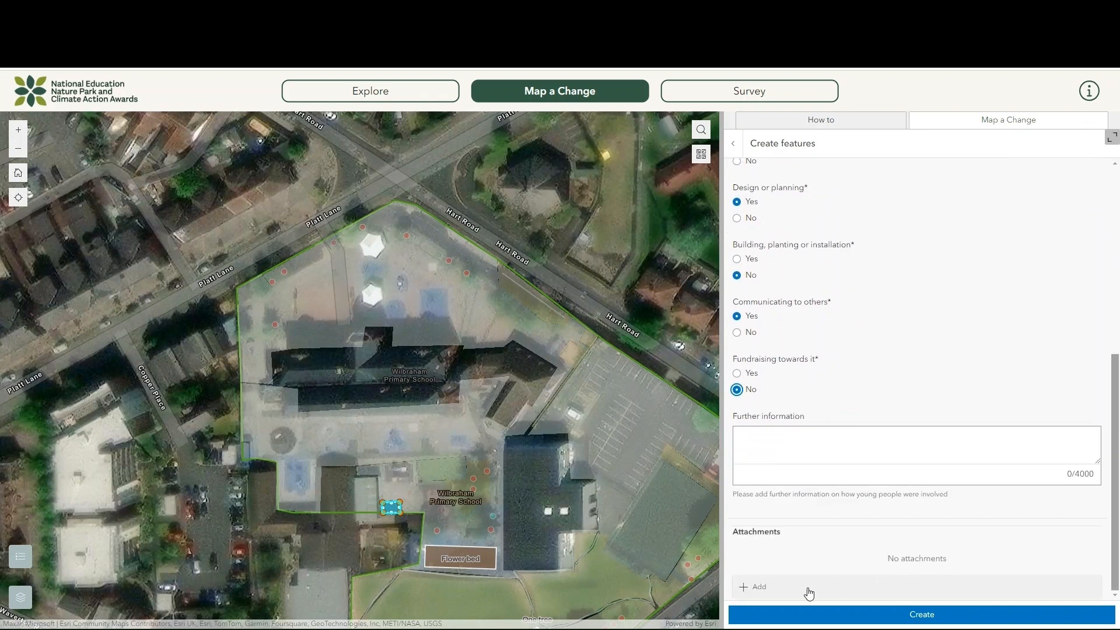
left_click(766, 594)
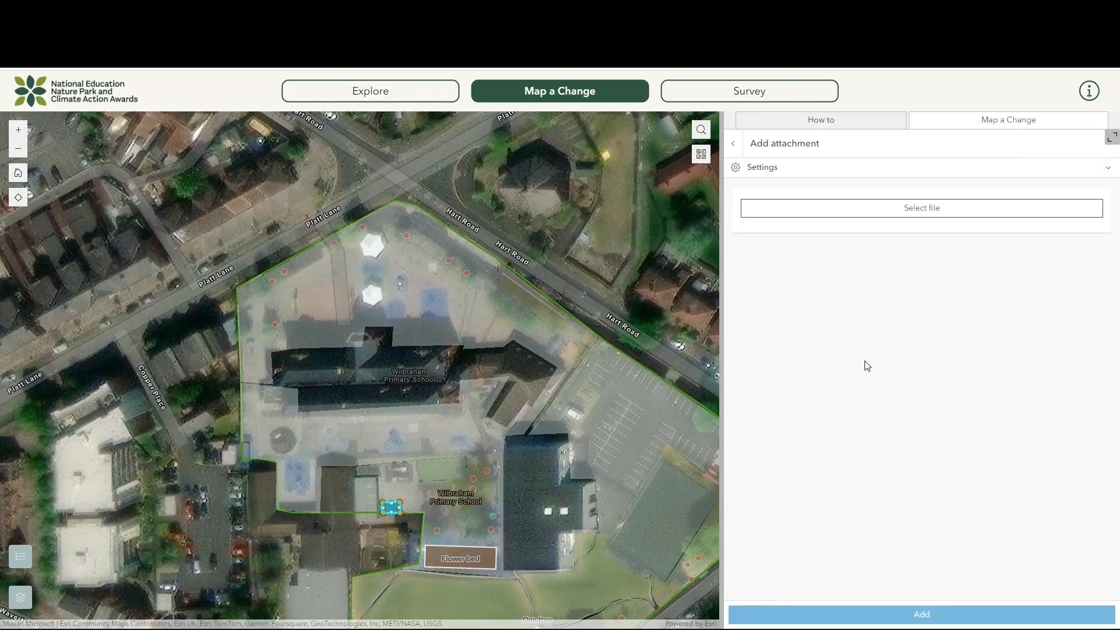
left_click(910, 217)
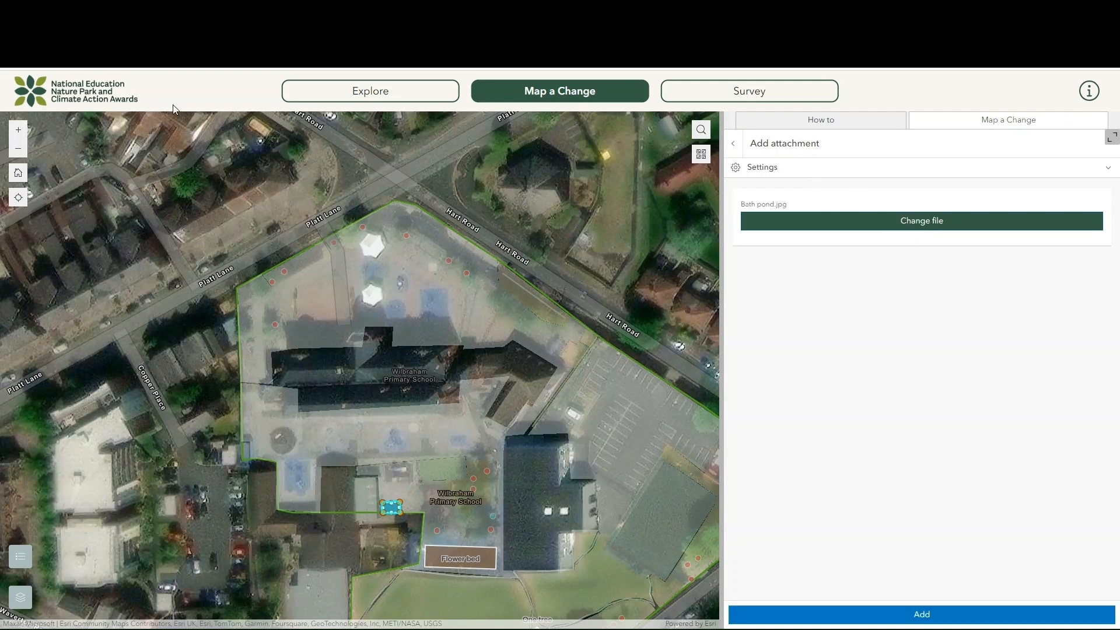
left_click(927, 624)
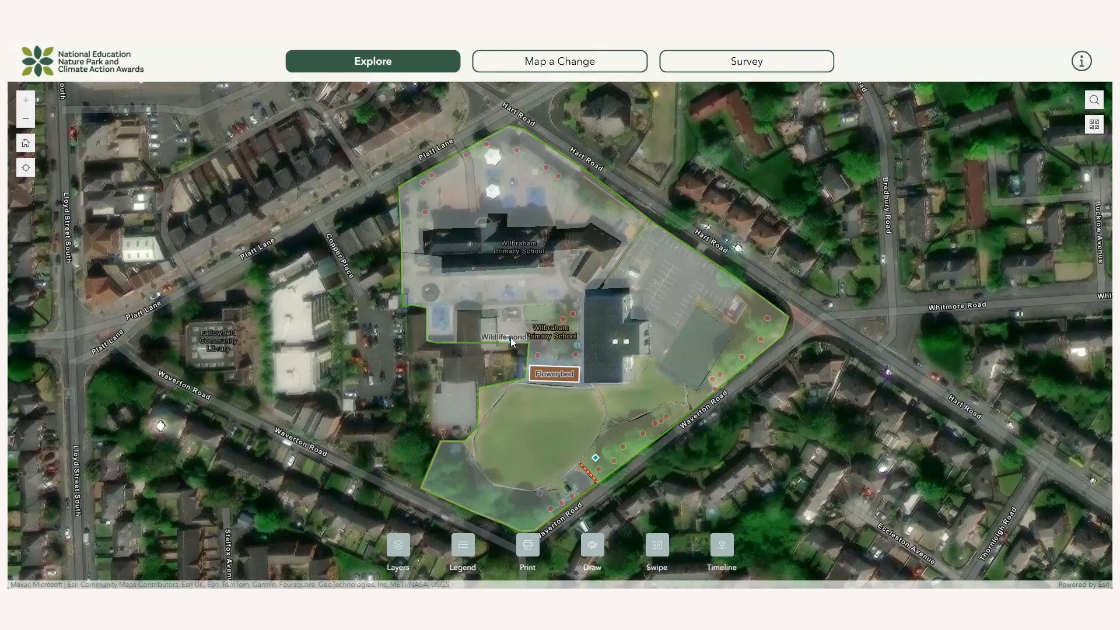
- Inspect the wildlife pond's details and attached photo on the Explore map
left_click(511, 339)
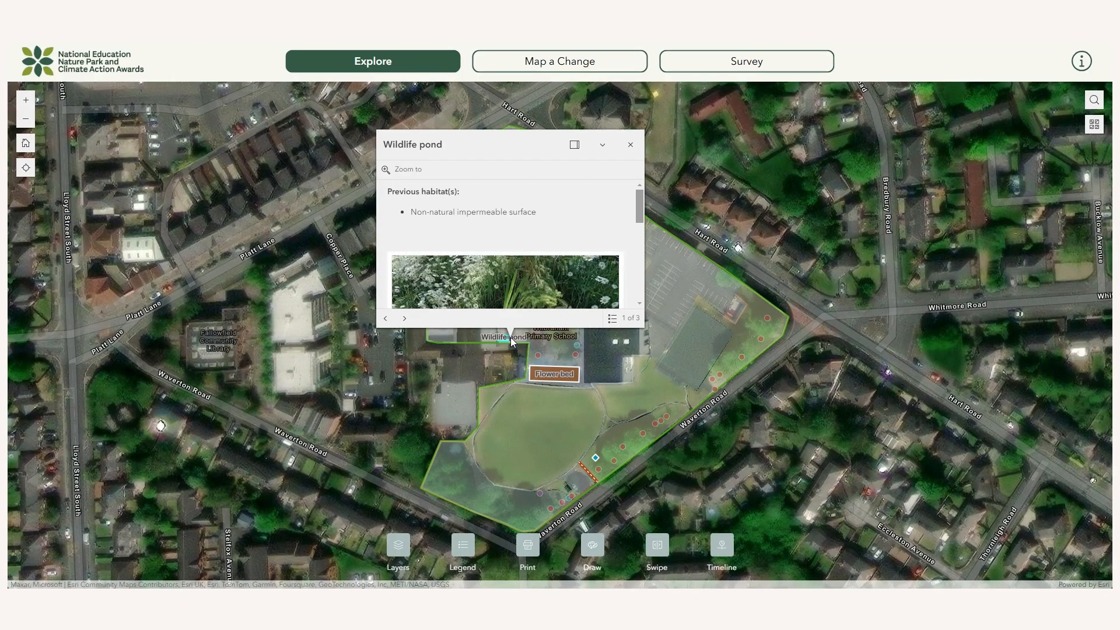
left_click_drag(640, 217, 640, 244)
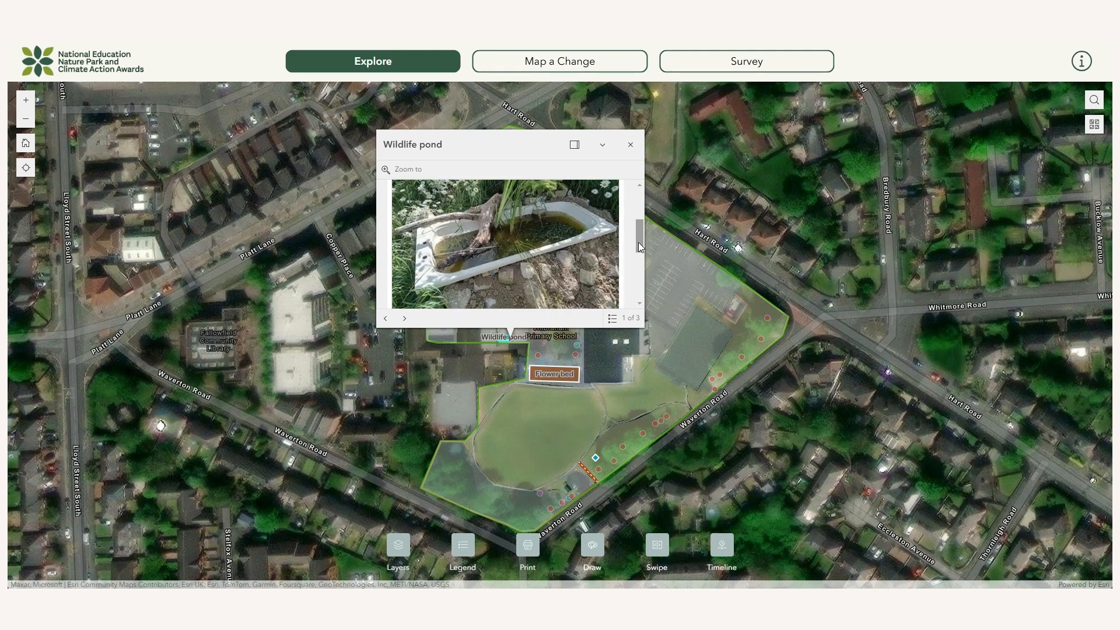
left_click(594, 285)
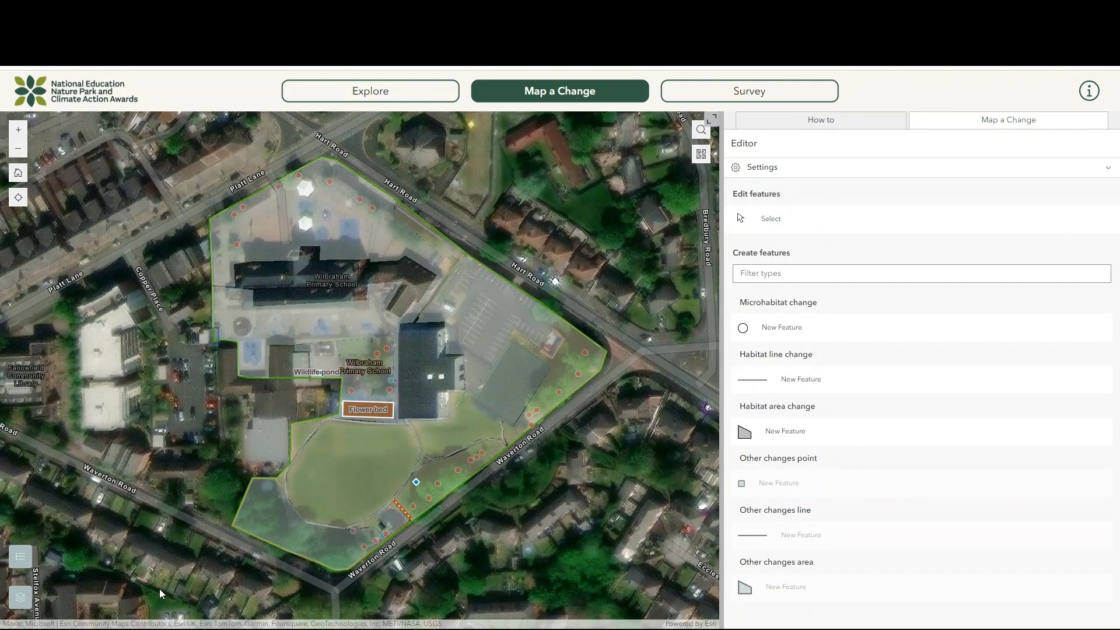
- Turn on the Other changes point, Other changes line and Other changes area layers
left_click(21, 597)
scroll(201, 510, "down", 3)
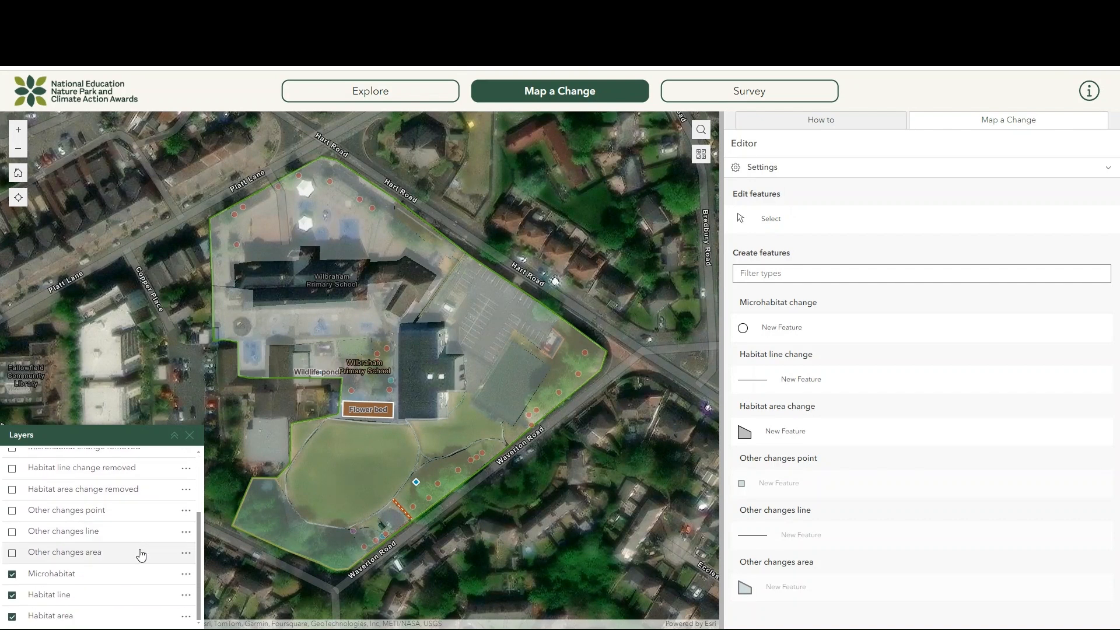
left_click(12, 511)
left_click(13, 532)
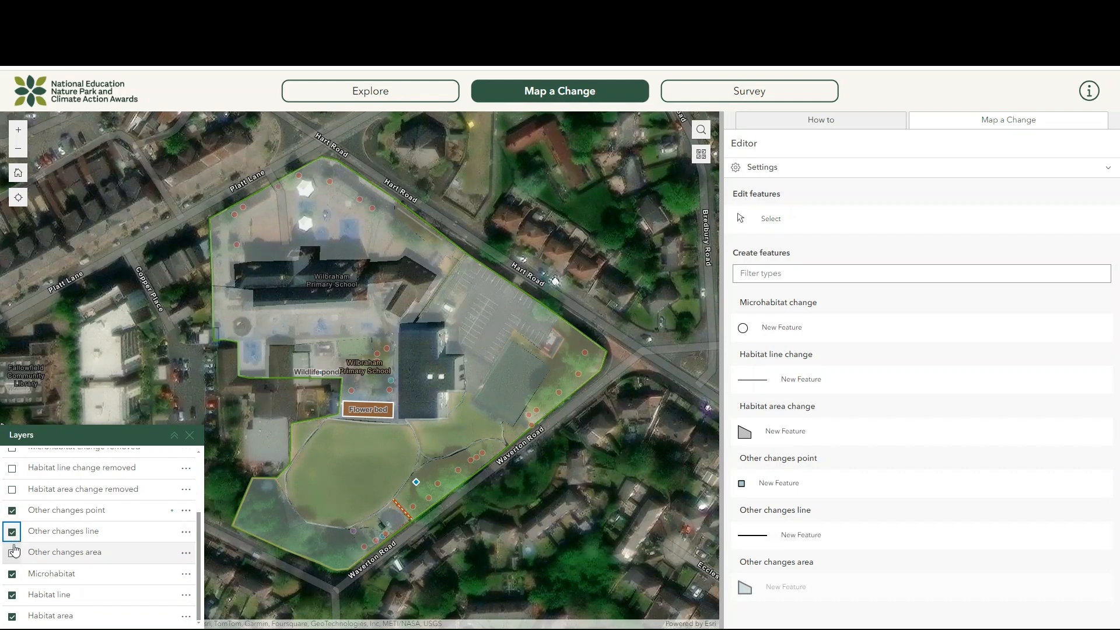
left_click(12, 552)
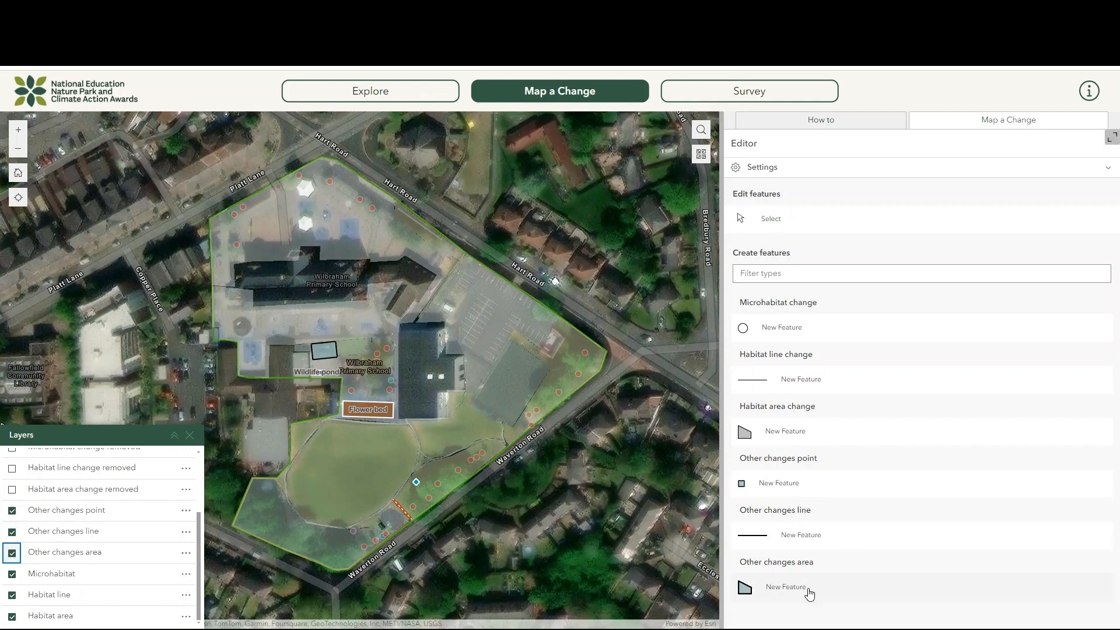
- Draw a triangular Other changes area at the northwest edge of the oval field, southwest of the flower bed
left_click(760, 592)
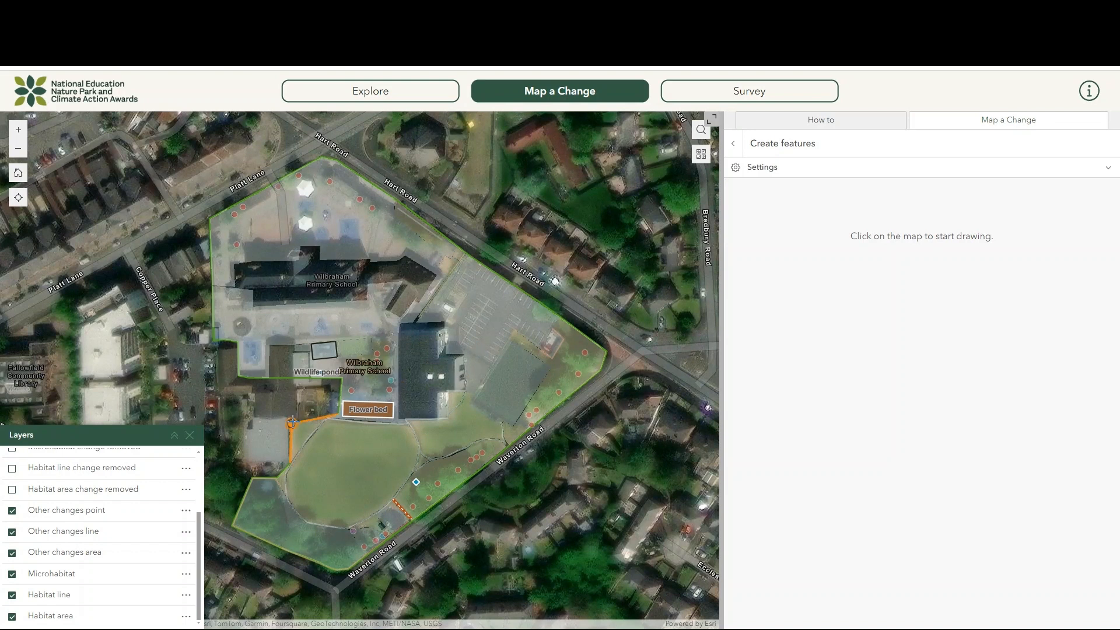
left_click(291, 423)
left_click(329, 415)
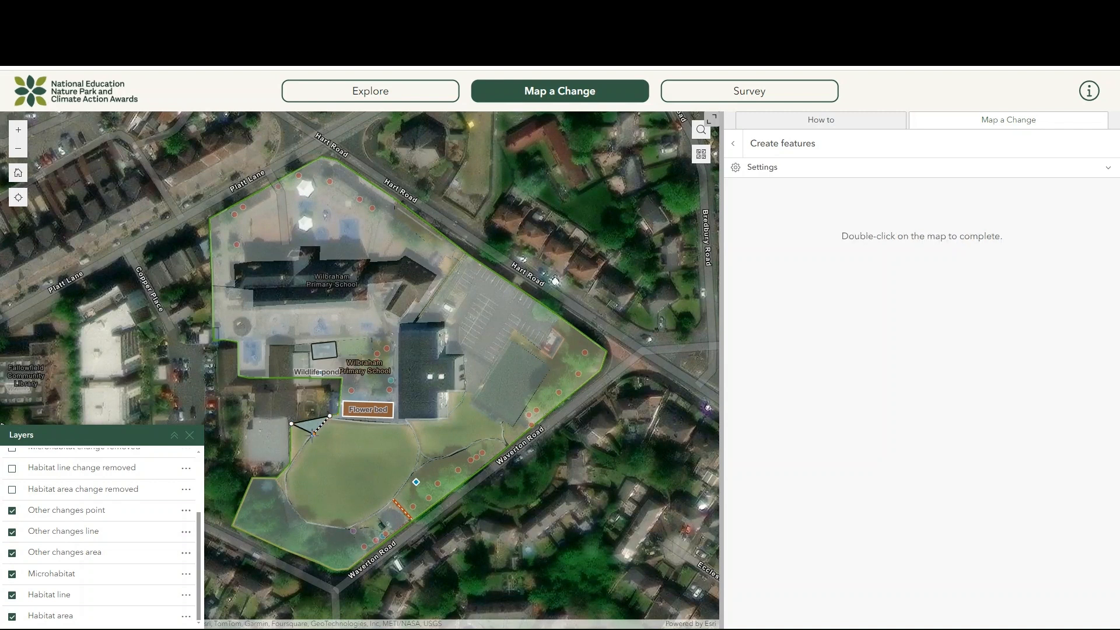
double_click(291, 462)
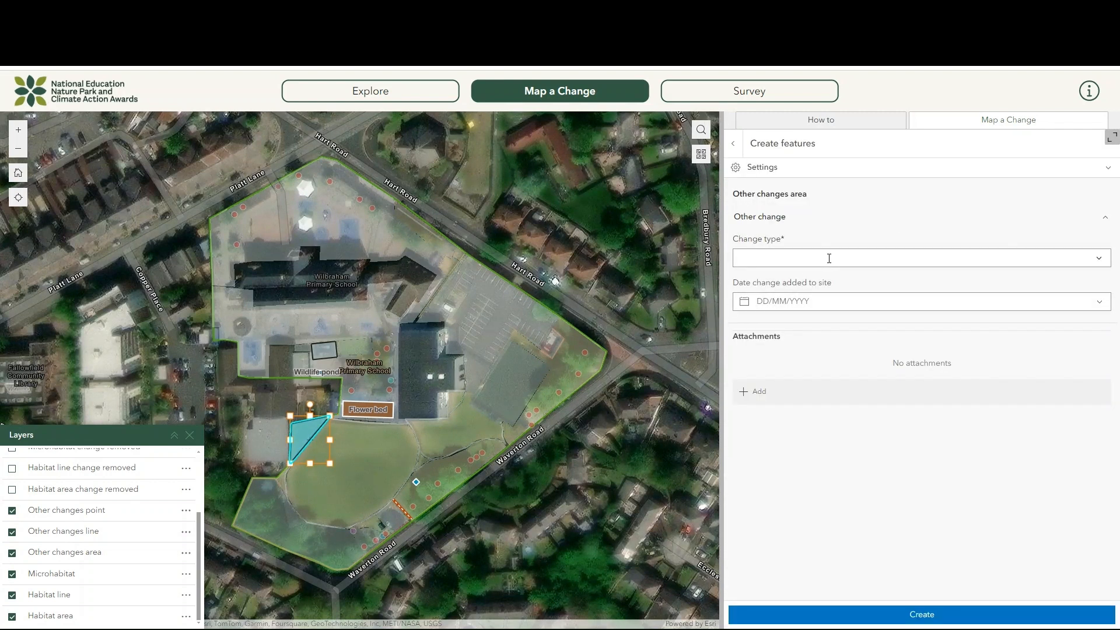
- Describe the other change as a Non-natural impermeable surface dated 04/10/2024 and create the feature
left_click(829, 258)
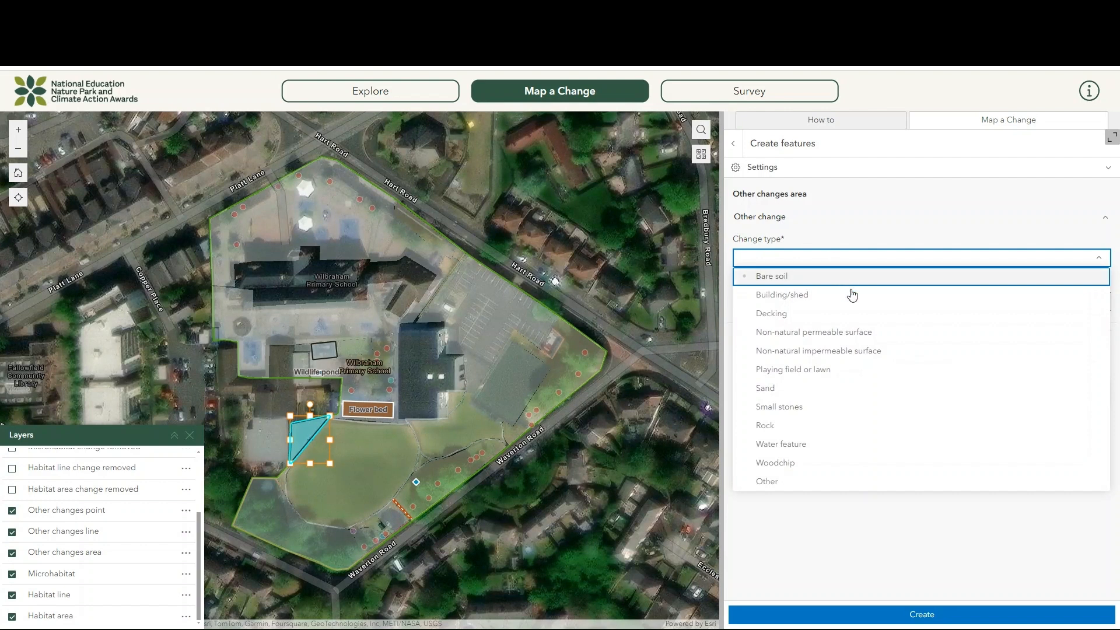
left_click(881, 350)
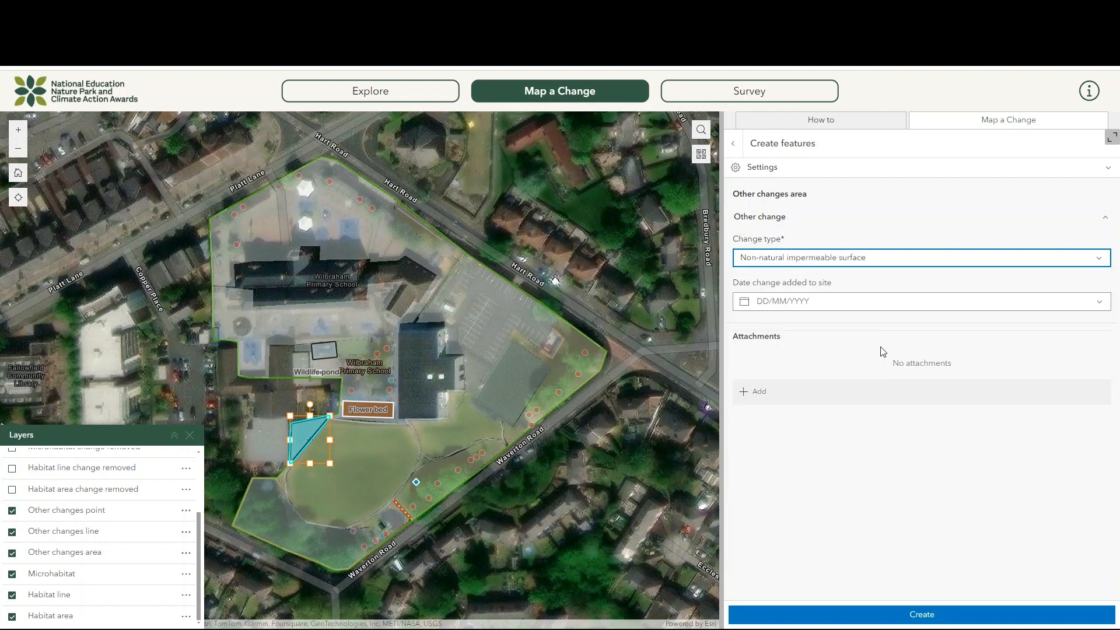
left_click(857, 301)
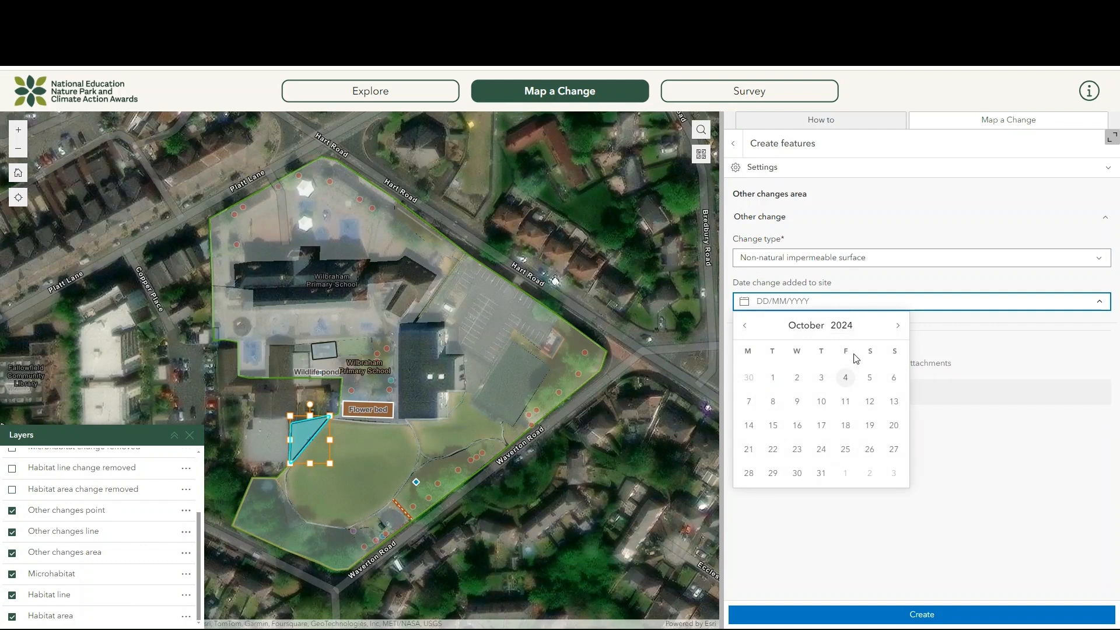
left_click(846, 378)
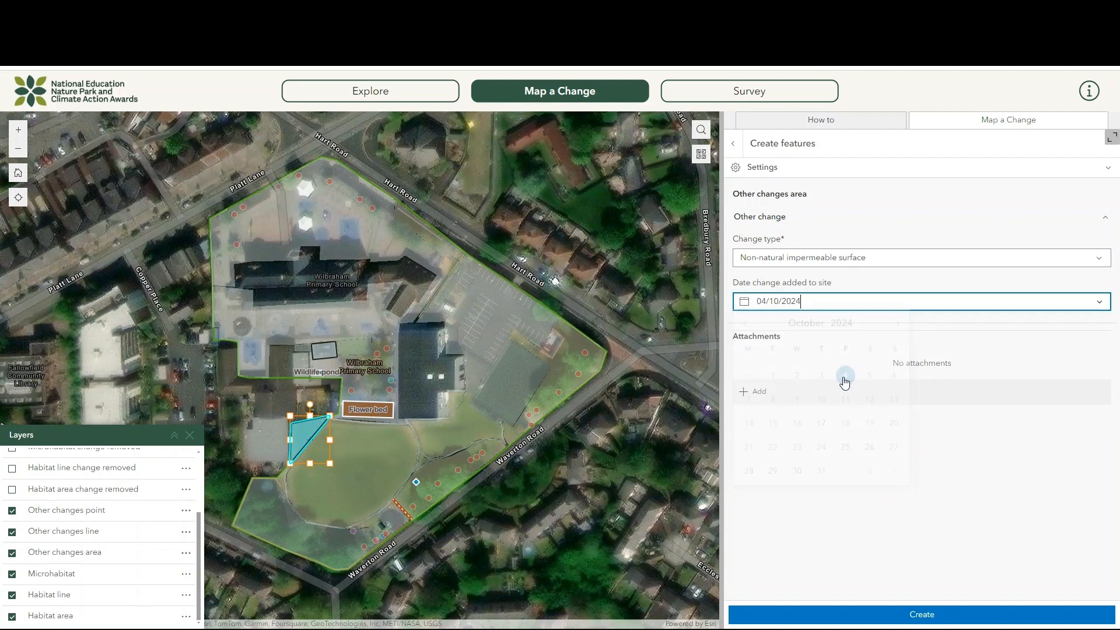
left_click(979, 618)
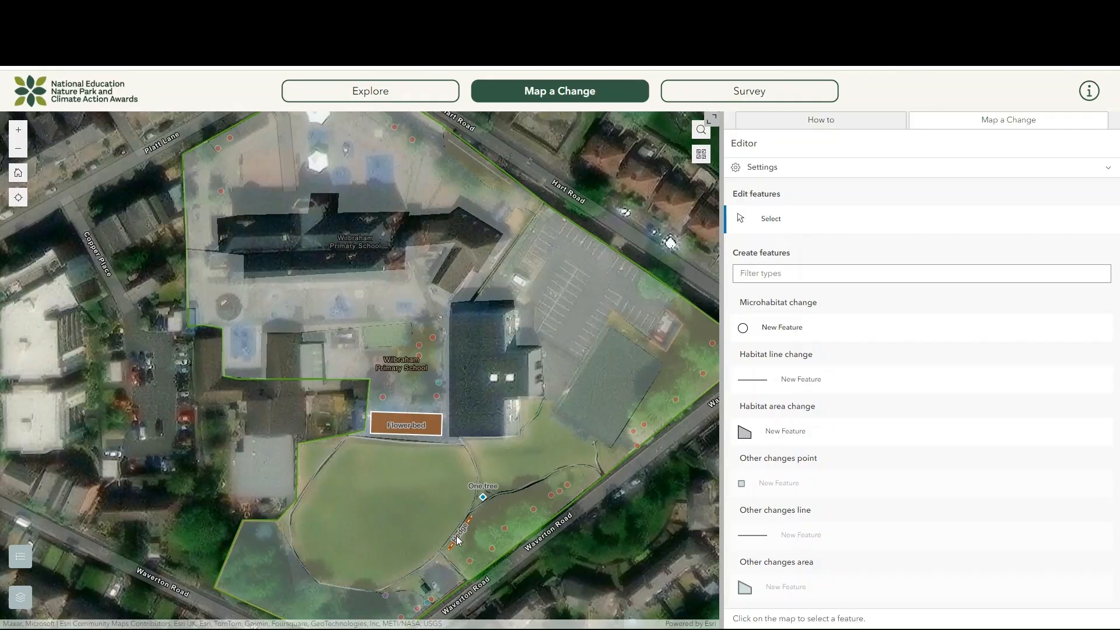
- Change the date the hedge line was added to the site to 26/08/2024 and update the feature
left_click(456, 535)
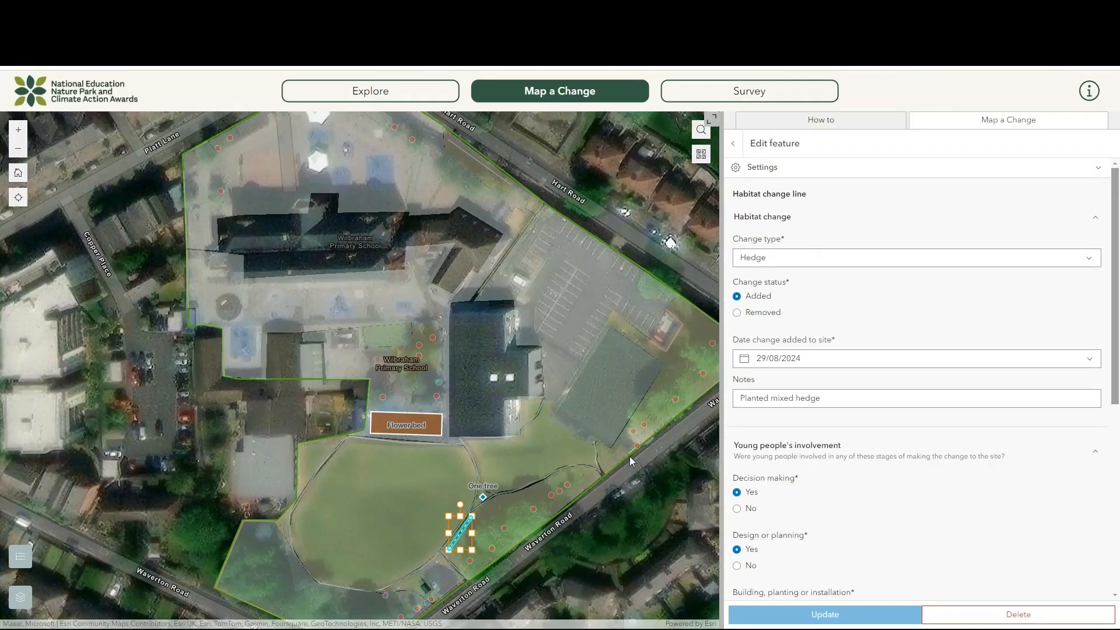
left_click(1089, 360)
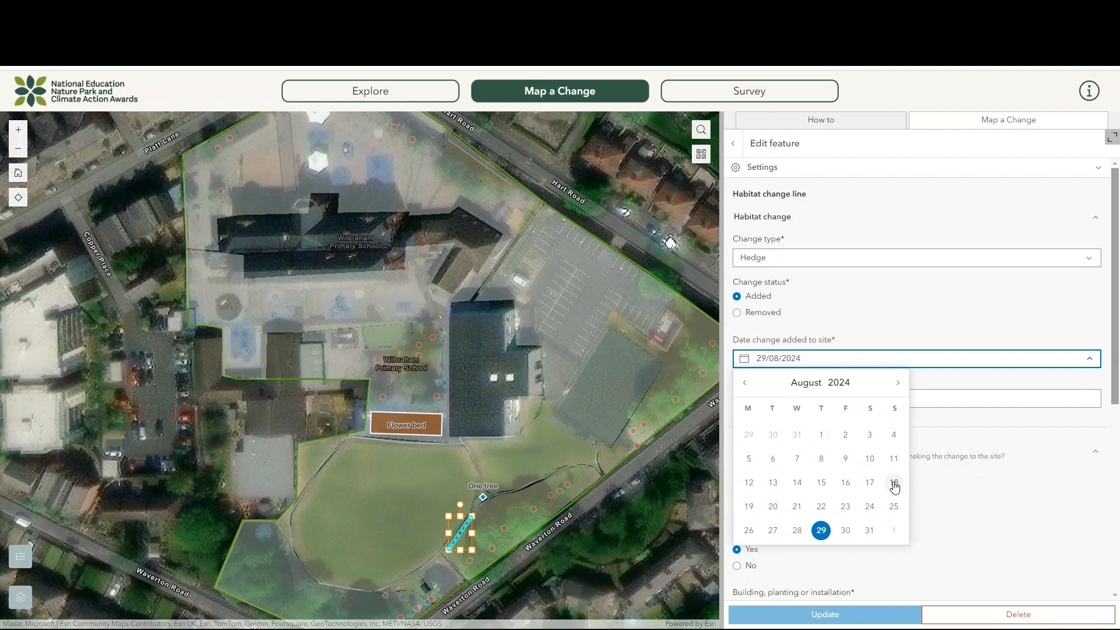
left_click(897, 383)
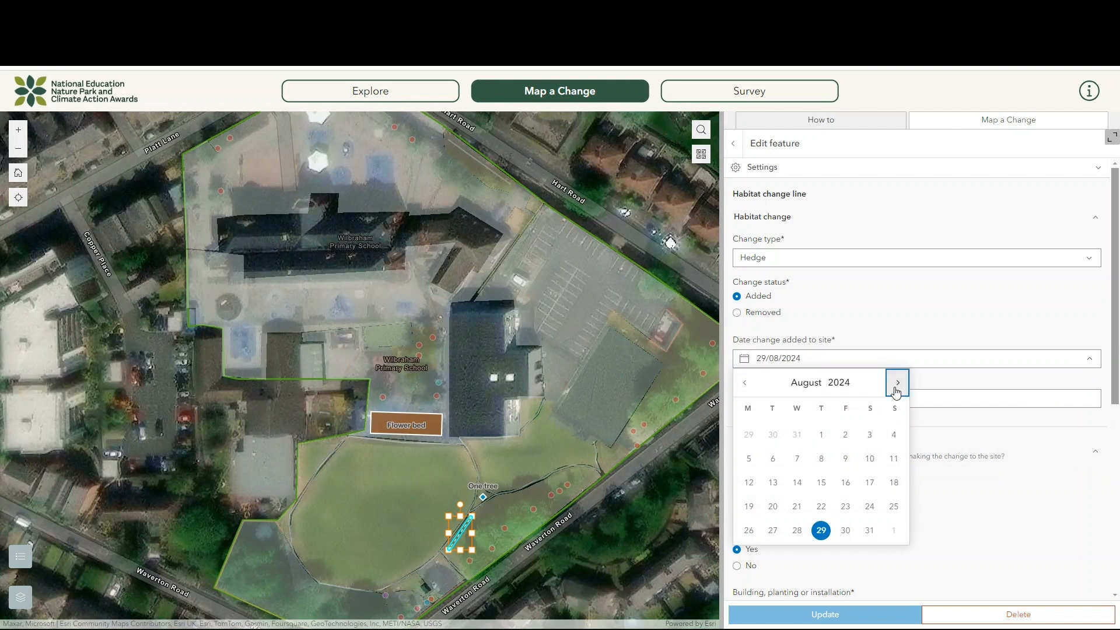
left_click(897, 389)
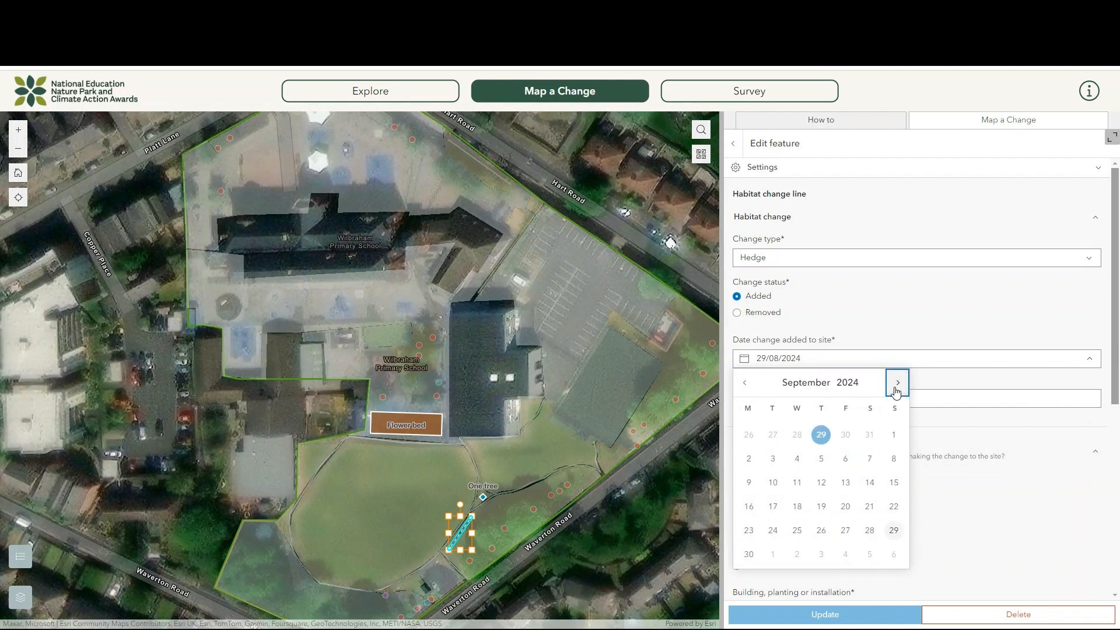
left_click(748, 390)
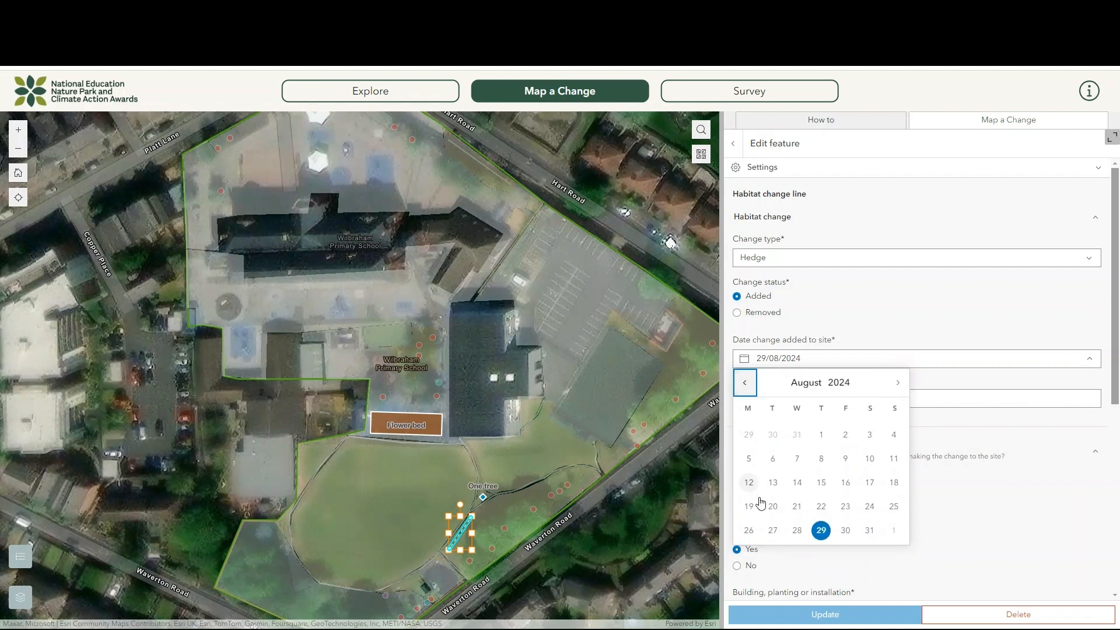
left_click(749, 529)
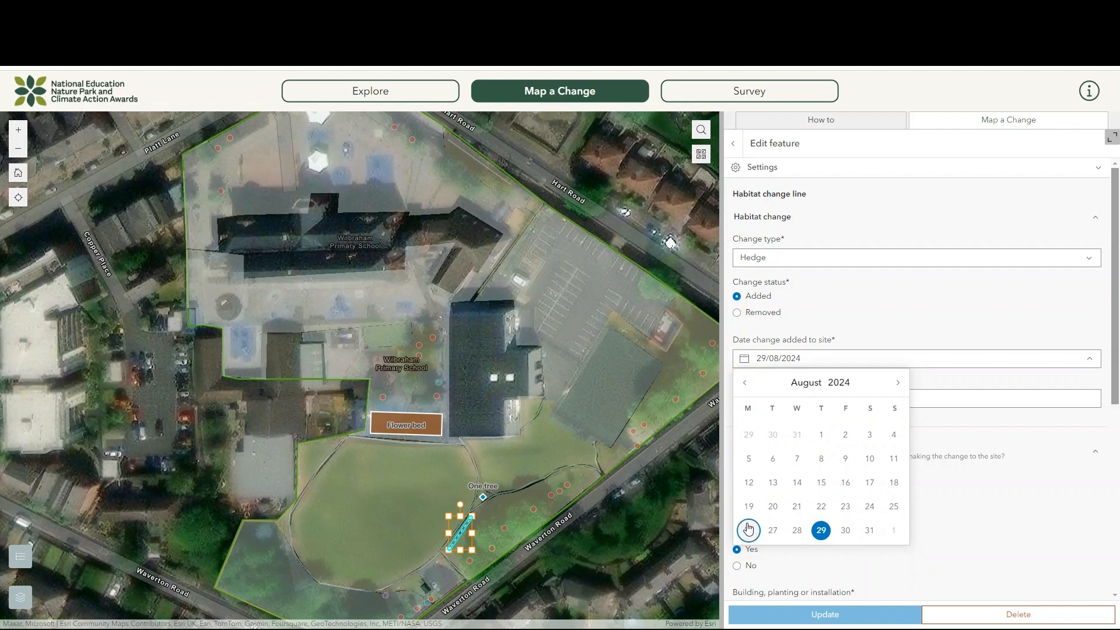
left_click(749, 528)
left_click(801, 616)
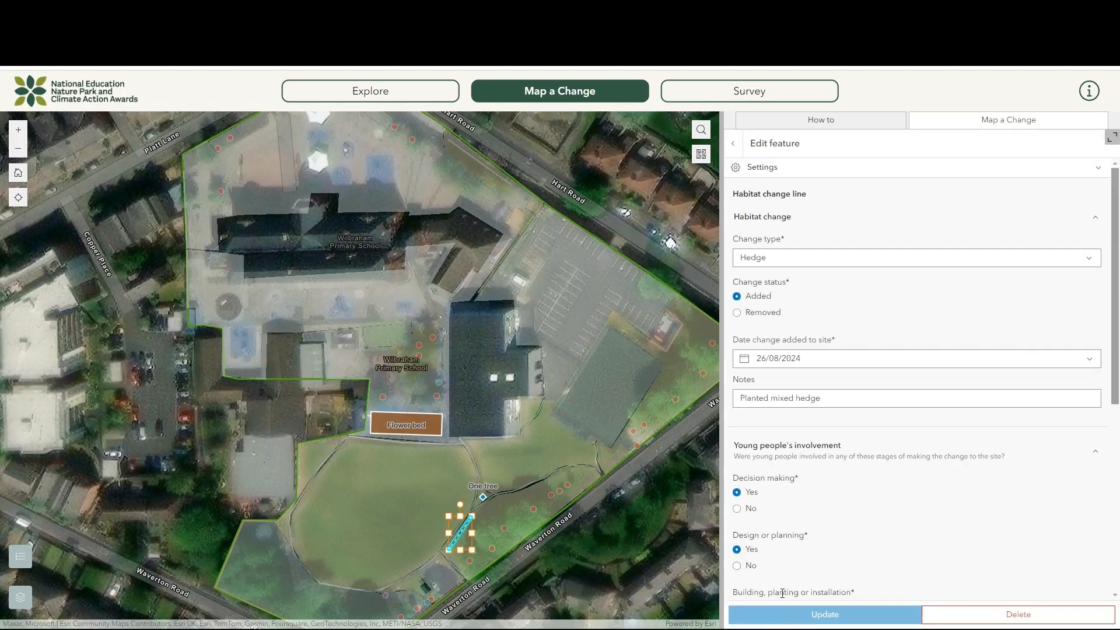
- Mark the single tree beside the hedge as Removed with the note "Tree was eaten by a deer" and update it
left_click(482, 497)
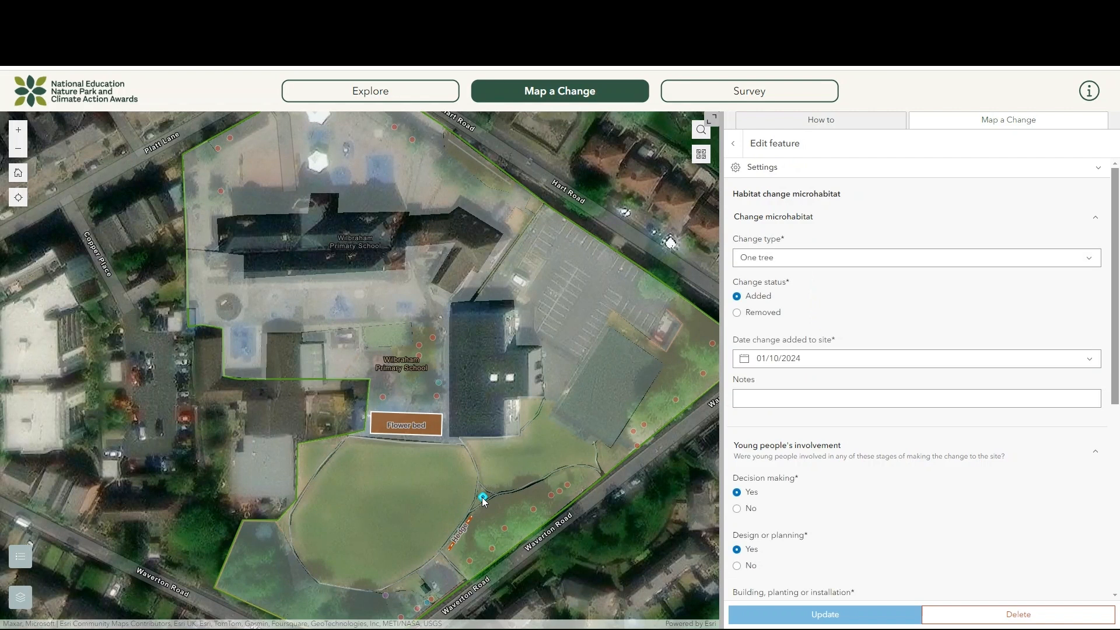
left_click(737, 313)
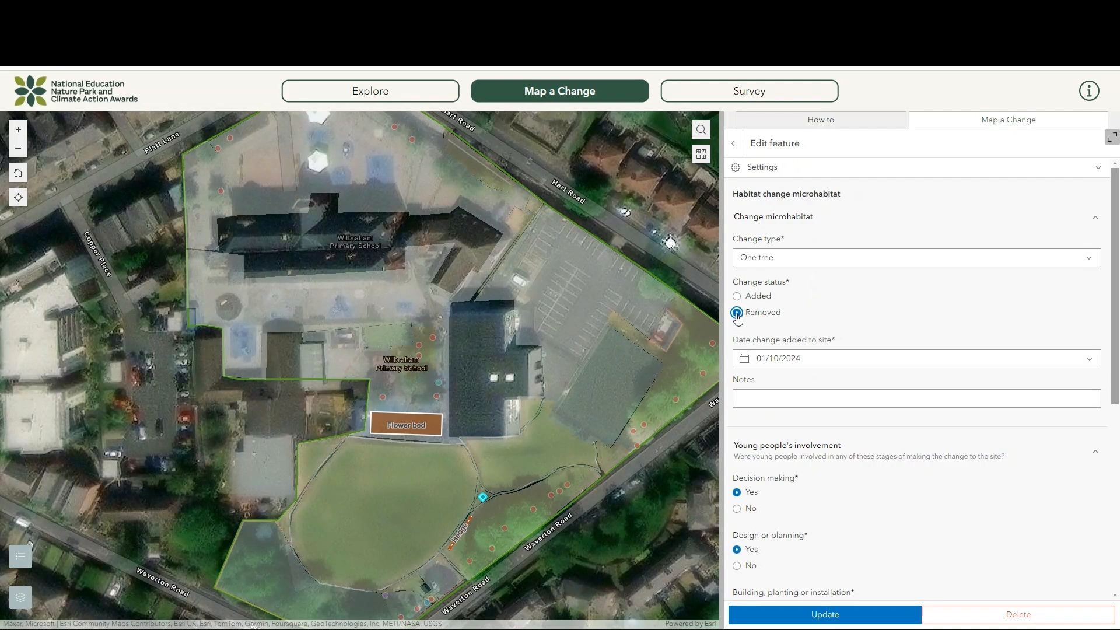
left_click(762, 398)
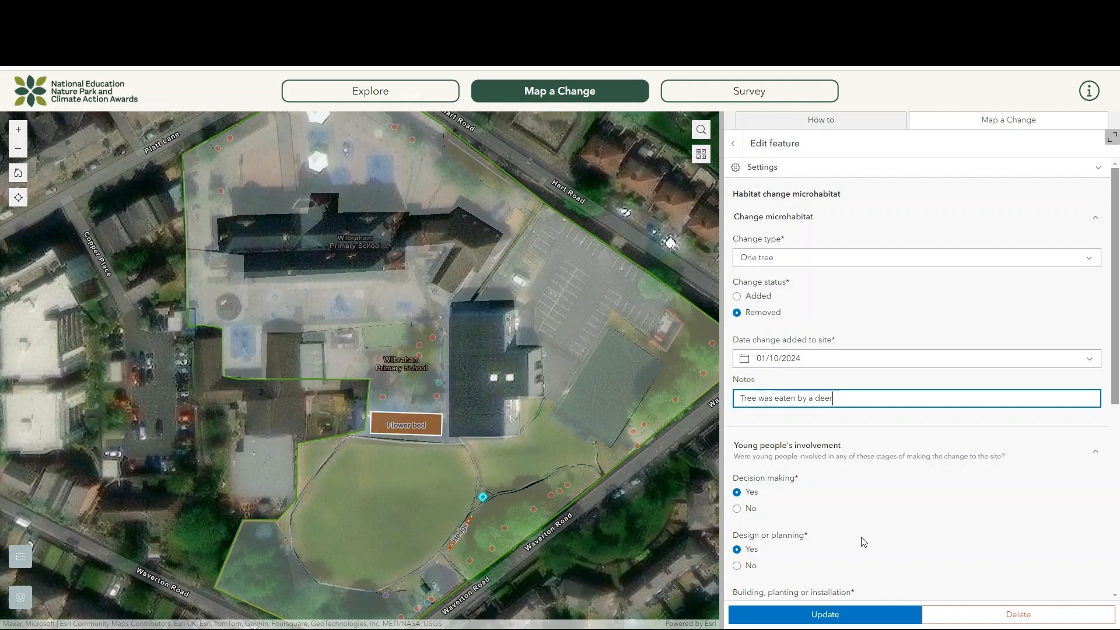
left_click(841, 617)
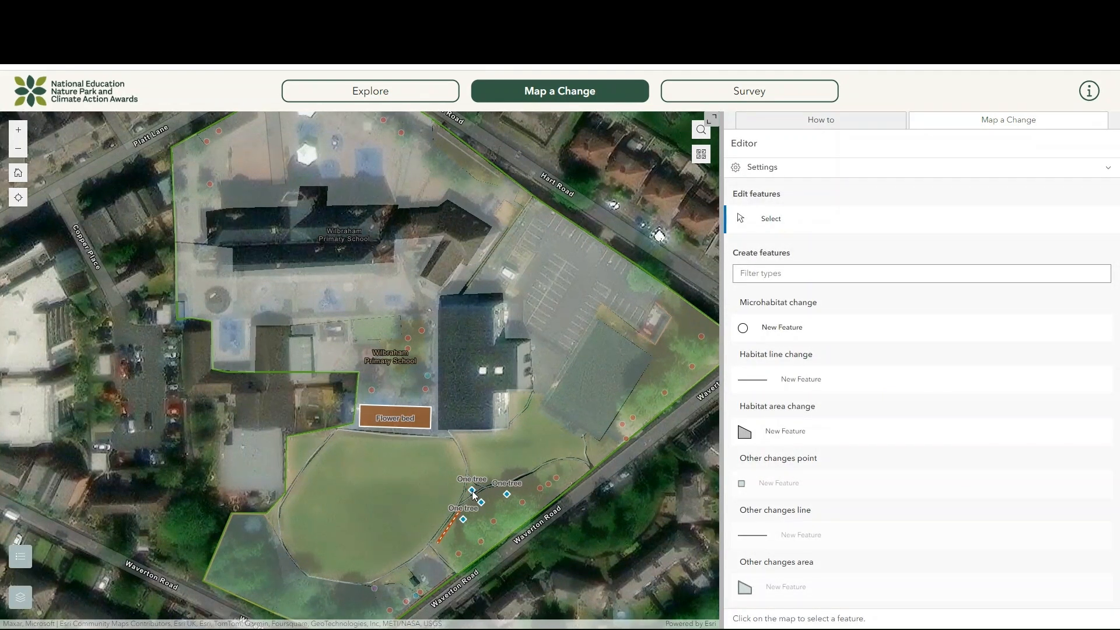
- Select the easternmost One tree microhabitat point near the hedge and permanently delete it
left_click(770, 220)
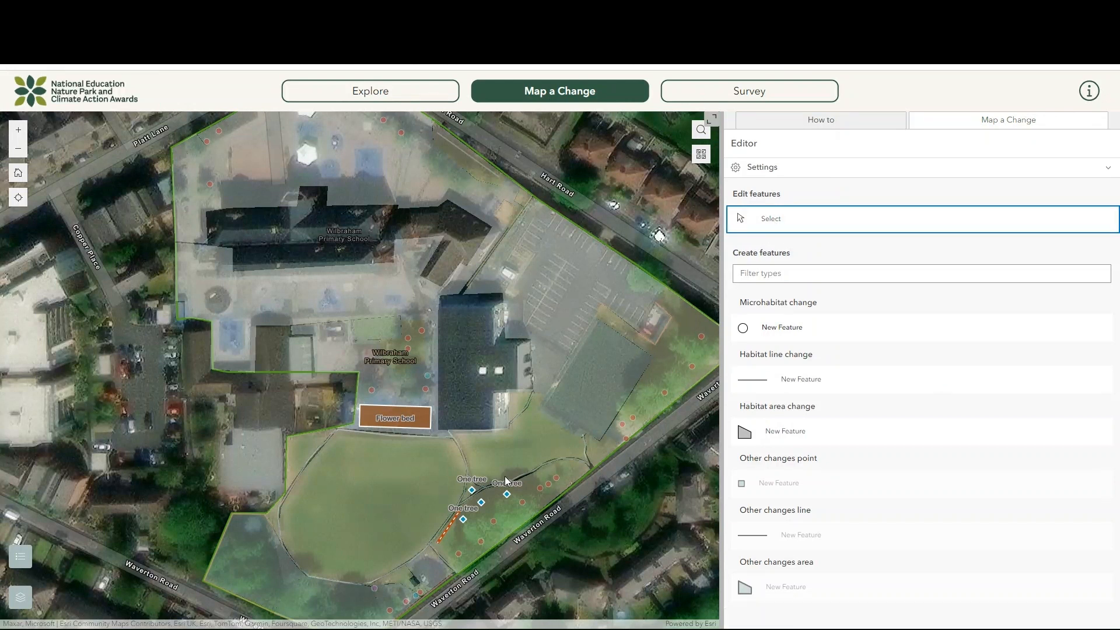
left_click(473, 493)
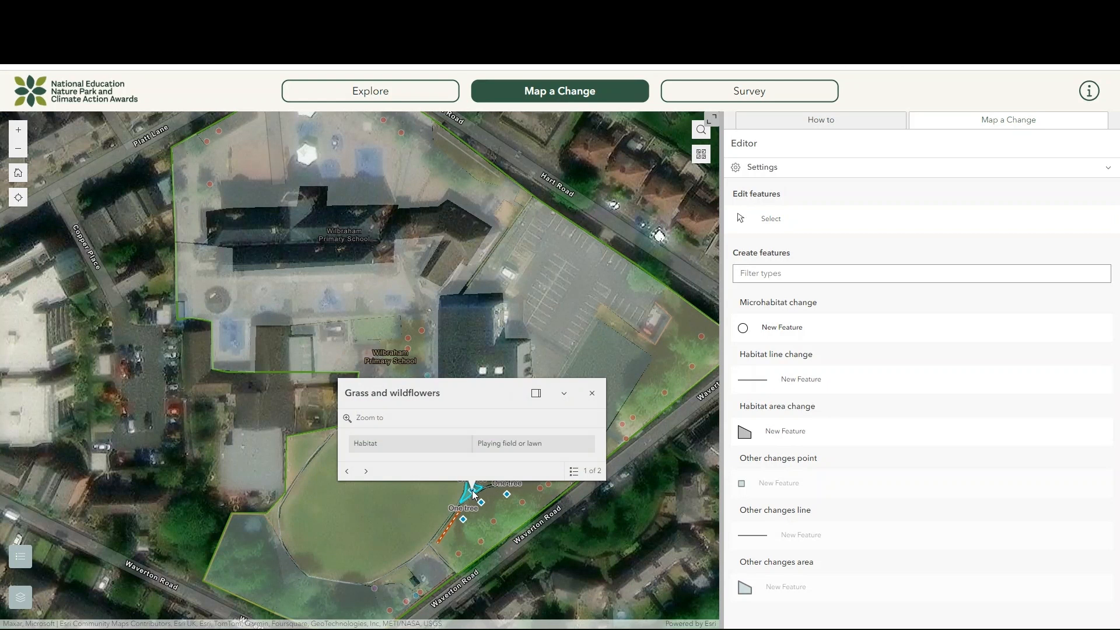
left_click(507, 496)
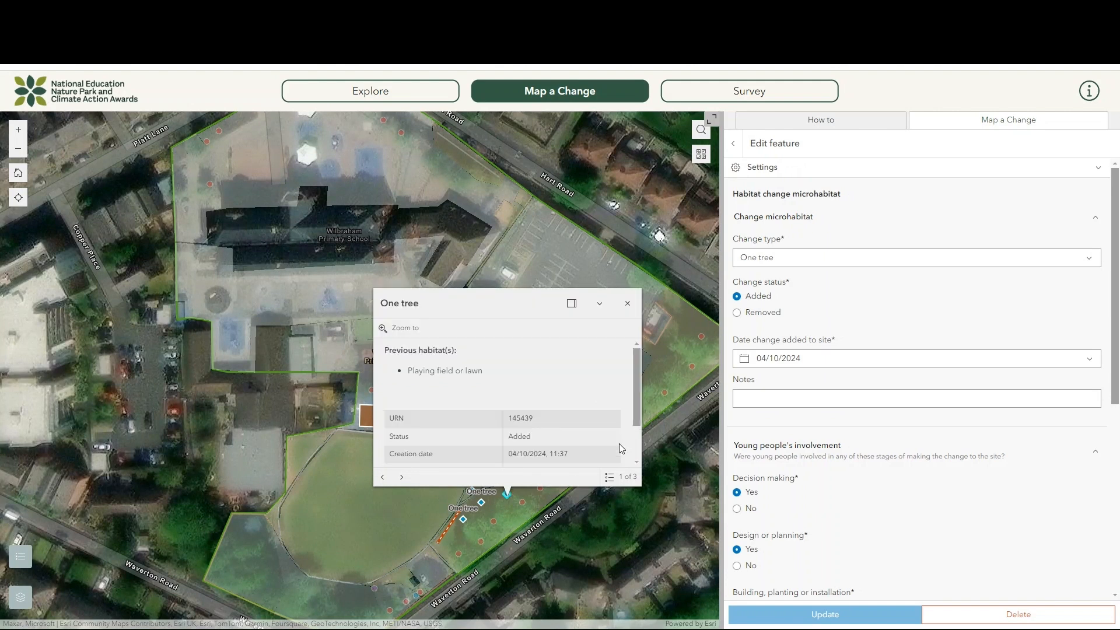
left_click(992, 615)
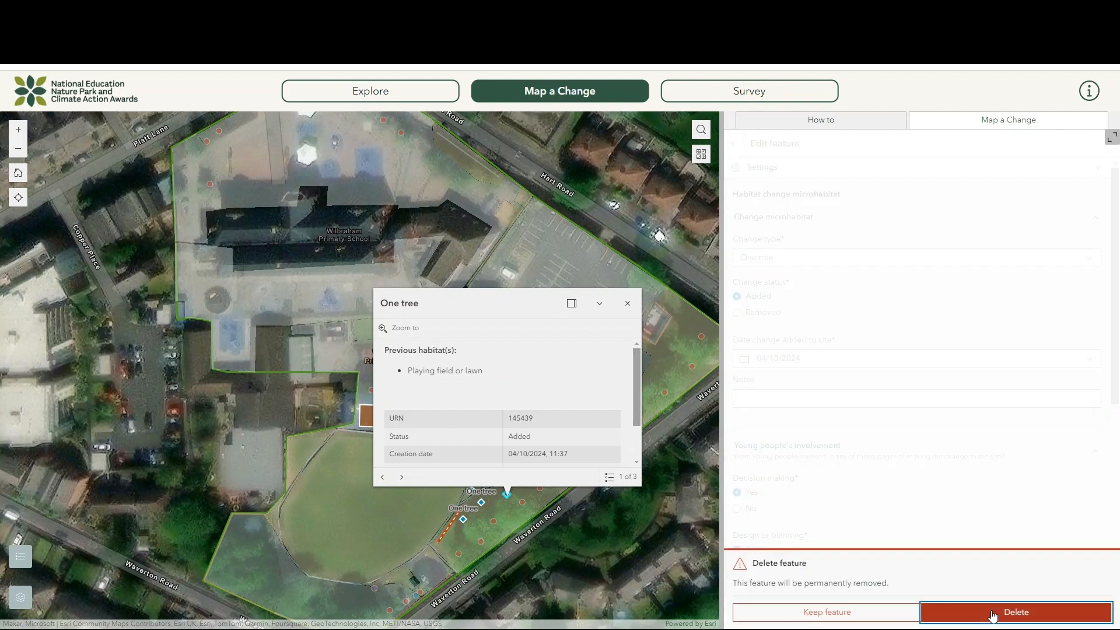
left_click(993, 614)
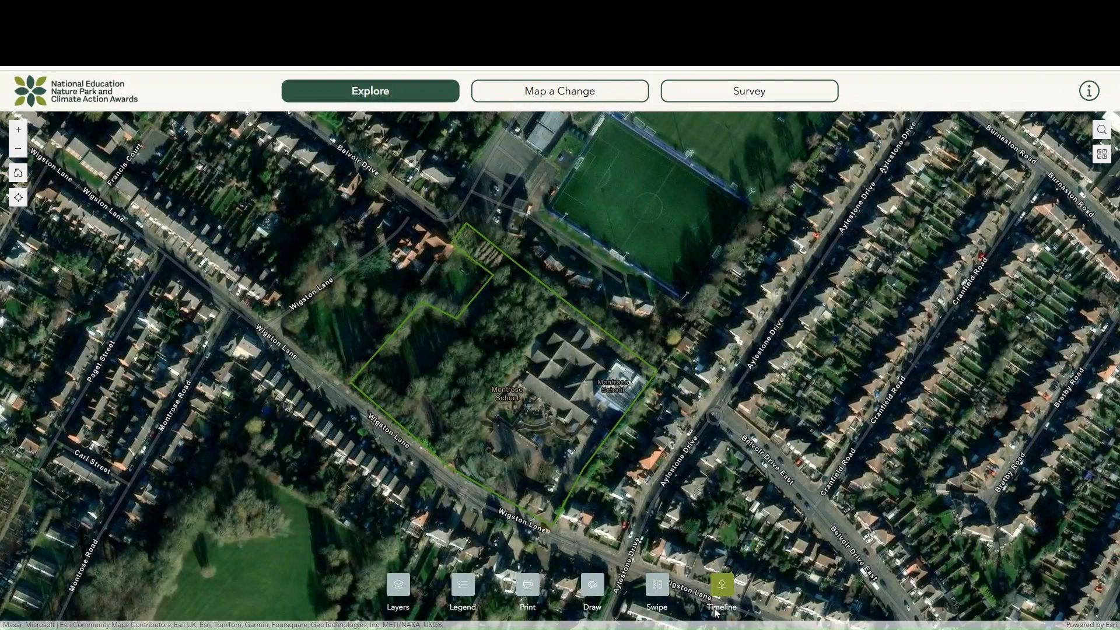
- Turn on the Microhabitat, Habitat line and Habitat area layers for Montrose School on the Explore map
left_click(399, 596)
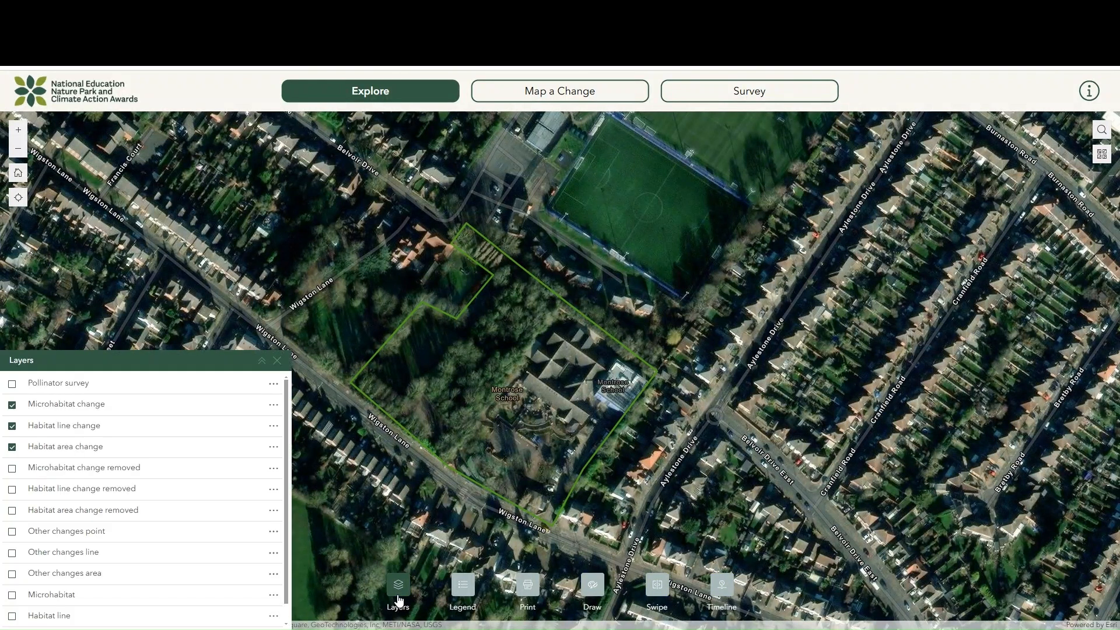
mouse_move(285, 409)
left_mouse_down()
mouse_move(285, 438)
mouse_move(291, 410)
left_mouse_up()
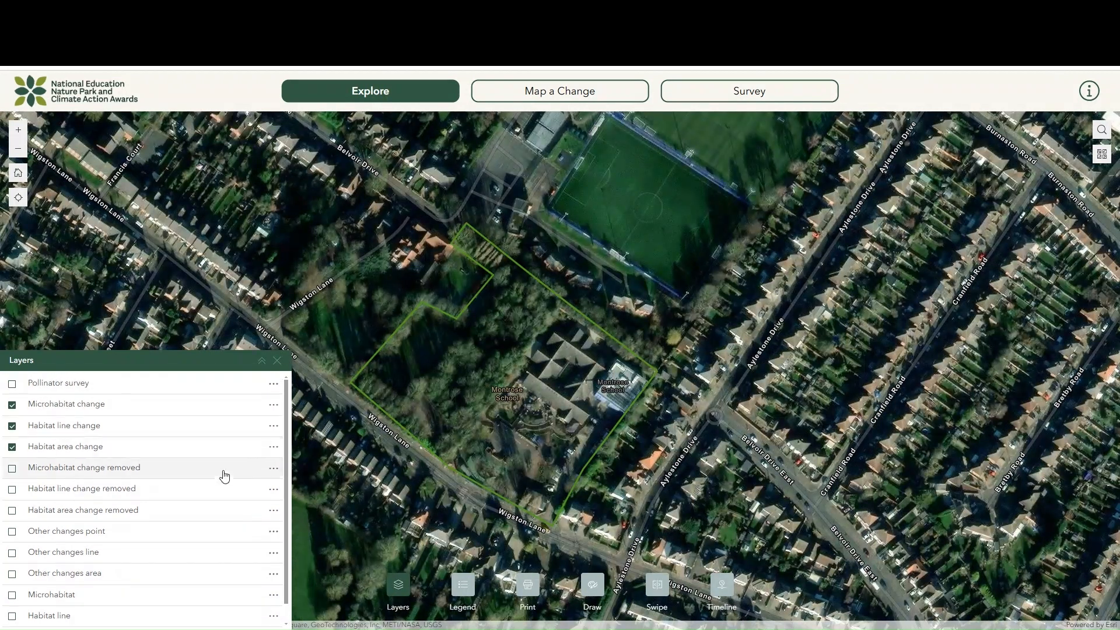
left_click(13, 596)
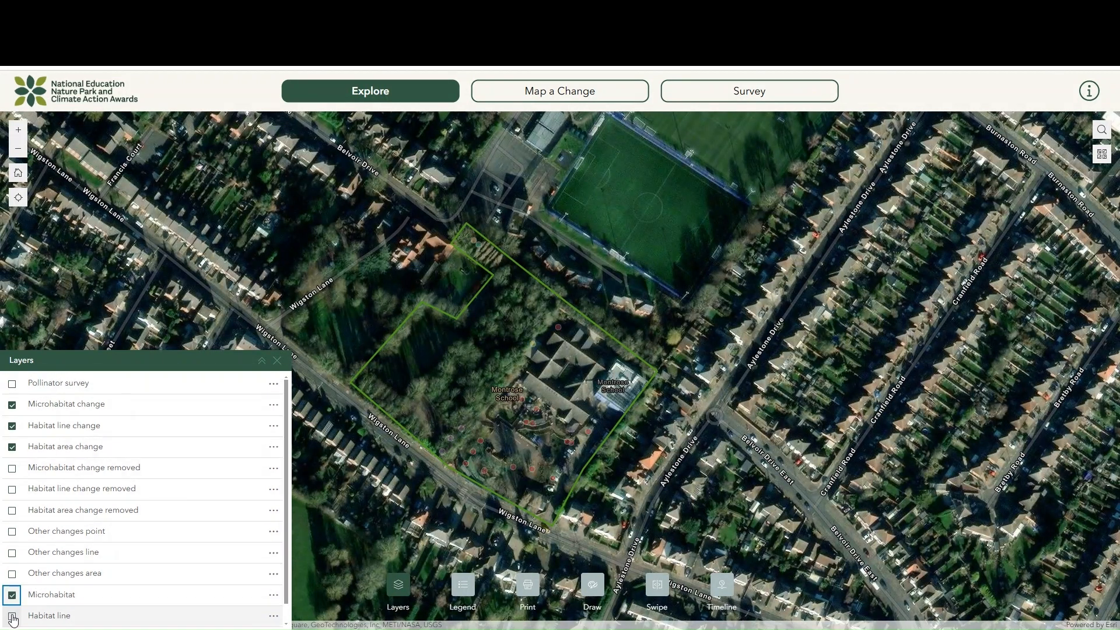
left_click(13, 617)
scroll(13, 619, "down", 1)
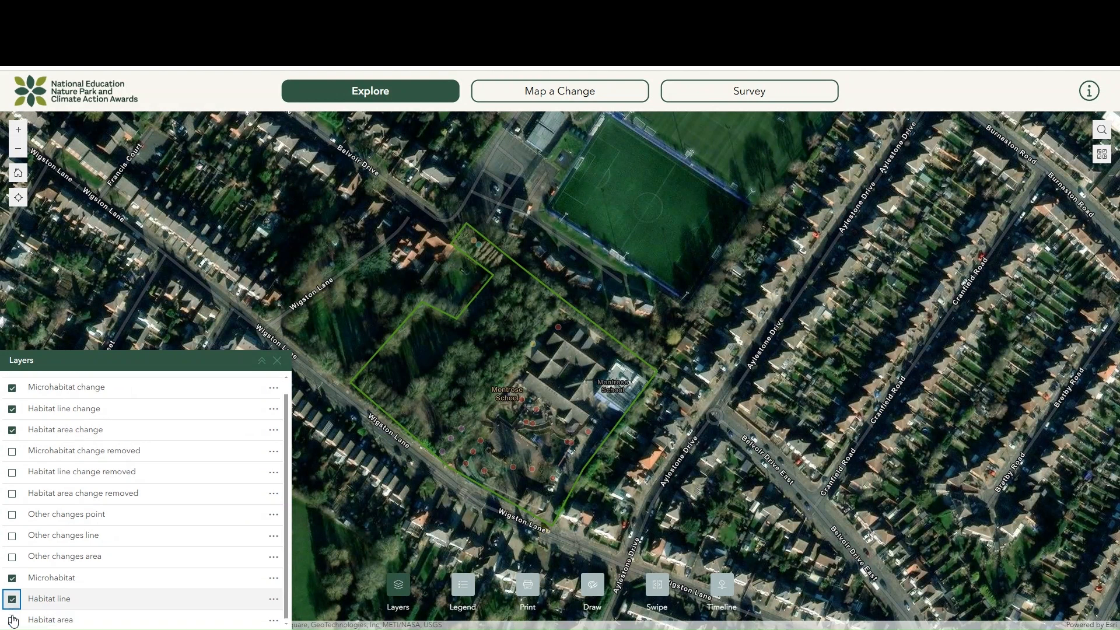
left_click(13, 617)
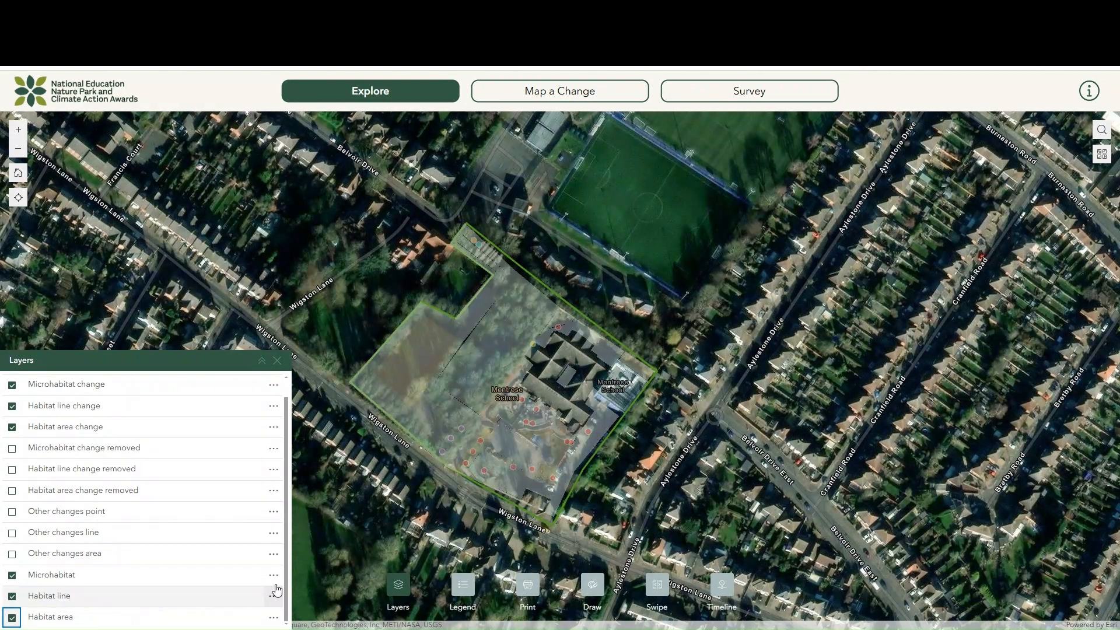
- Increase the Habitat area layer's transparency and decrease it again
left_click(275, 619)
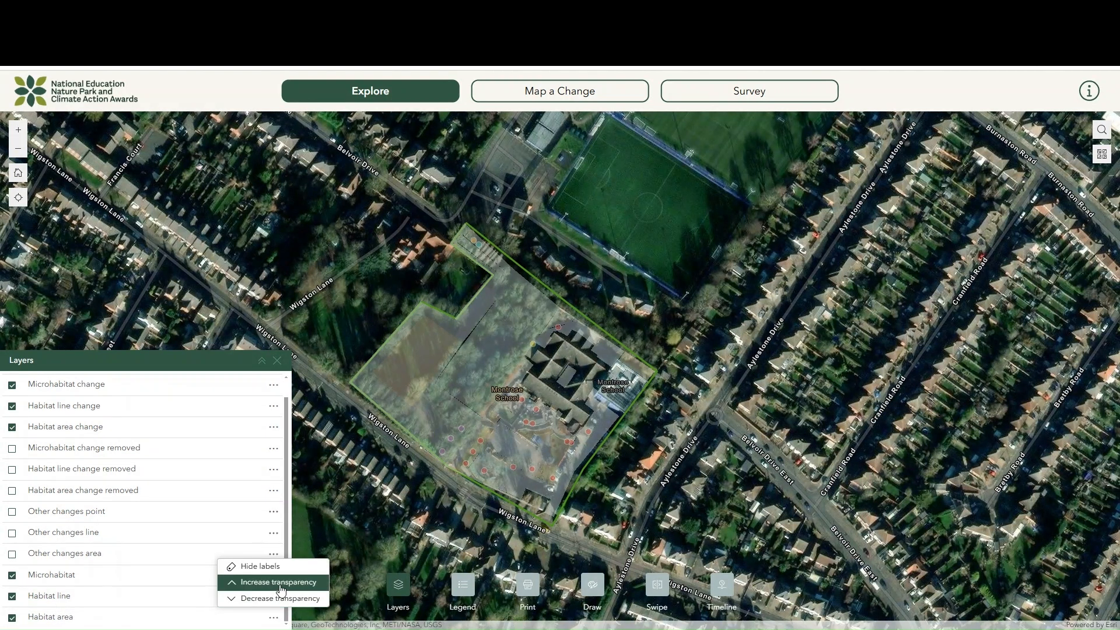
left_click(282, 584)
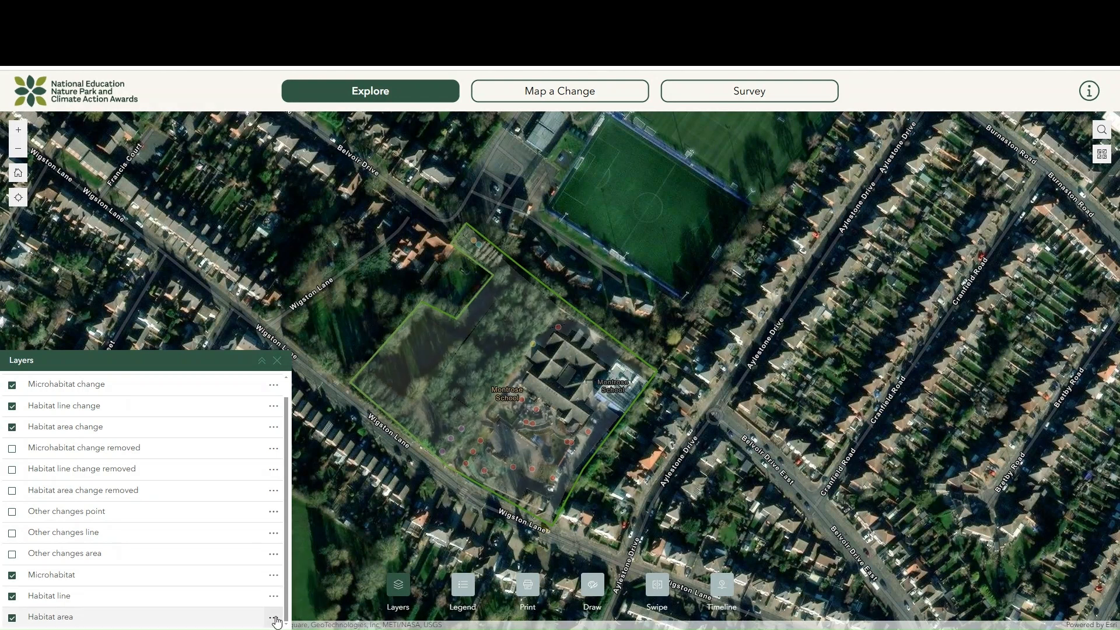
left_click(277, 598)
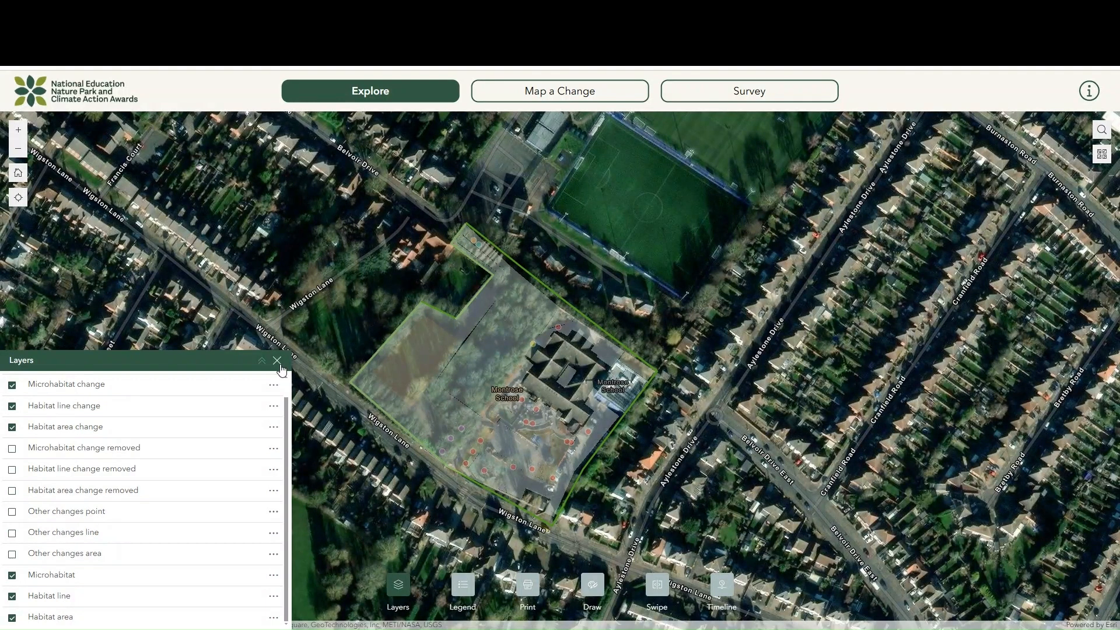
- Turn off the Microhabitat, Habitat line and Habitat area layers and close the layer list
left_click(12, 575)
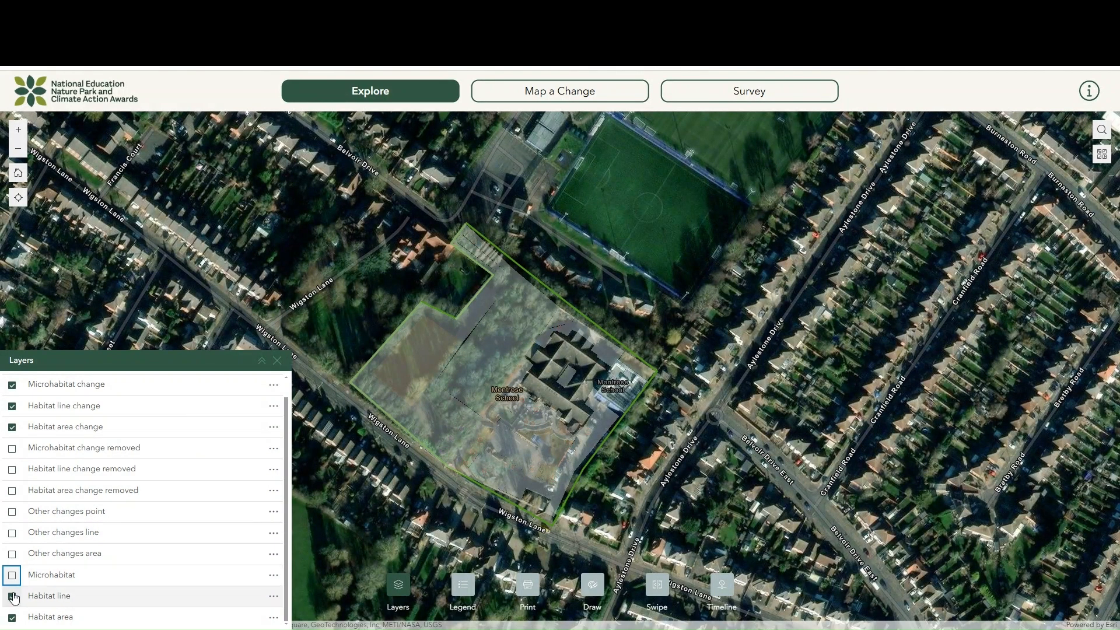
left_click(11, 596)
left_click(12, 617)
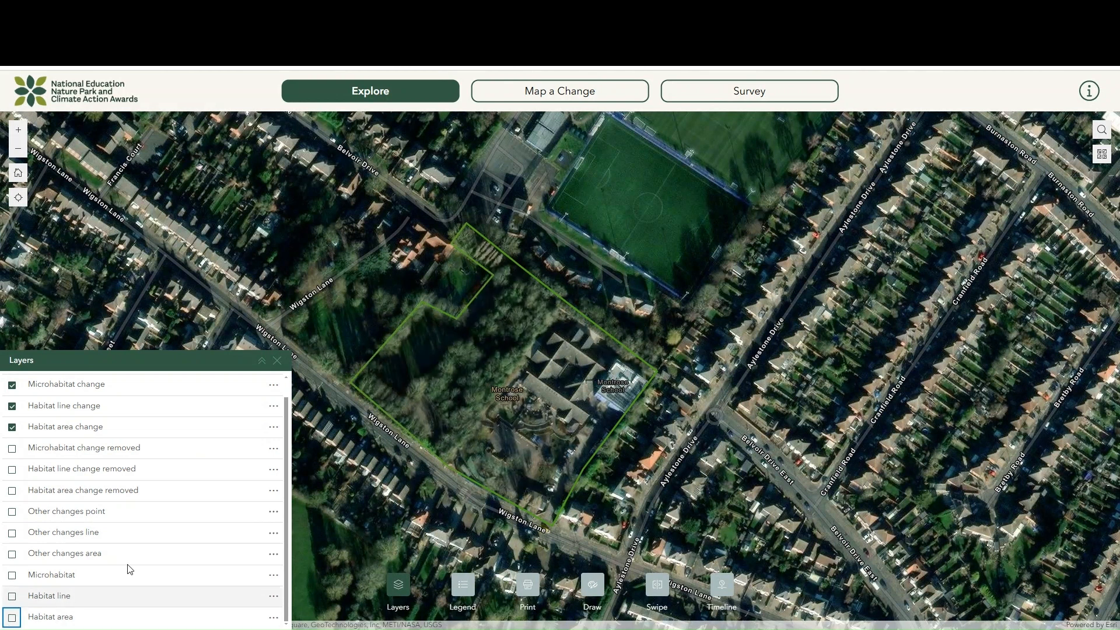
left_click(277, 360)
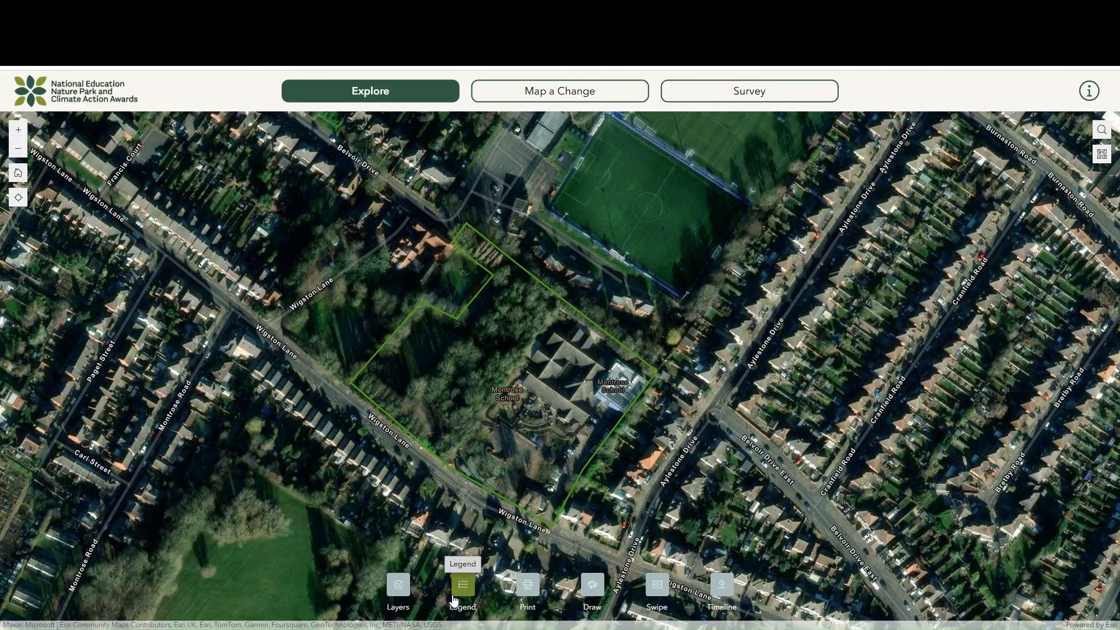
- Examine the map legend's habitat colours and site boundary symbol down to its end, and close it
left_click(463, 585)
left_click_drag(287, 424, 300, 580)
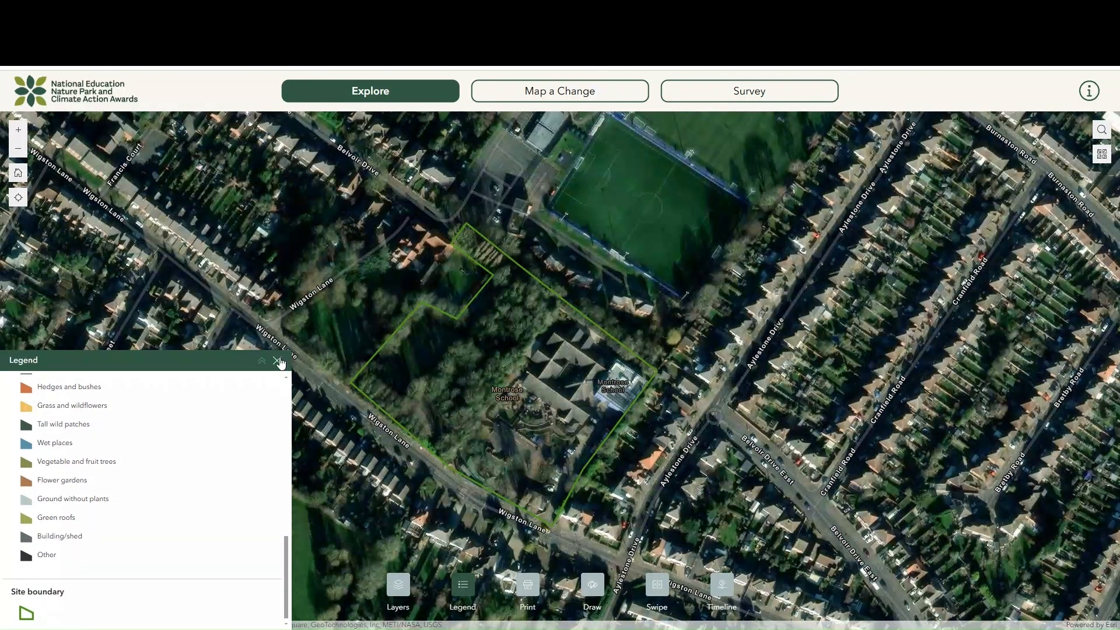
left_click(278, 361)
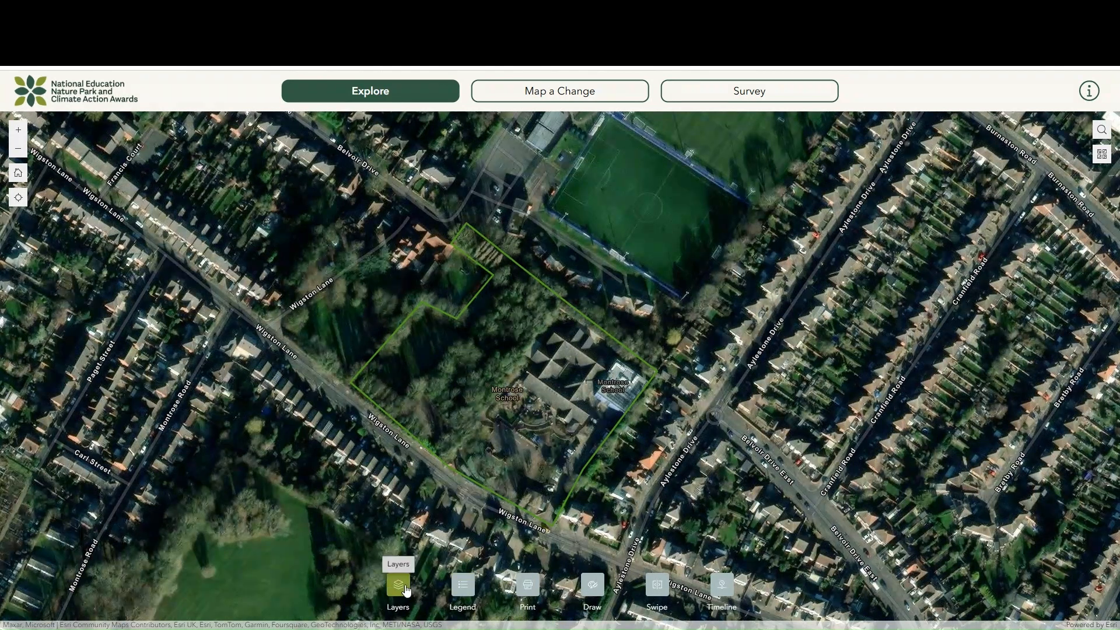
- Show the Microhabitat, Habitat line and Habitat area layers on the Montrose School map again and close the layer list
left_click(405, 588)
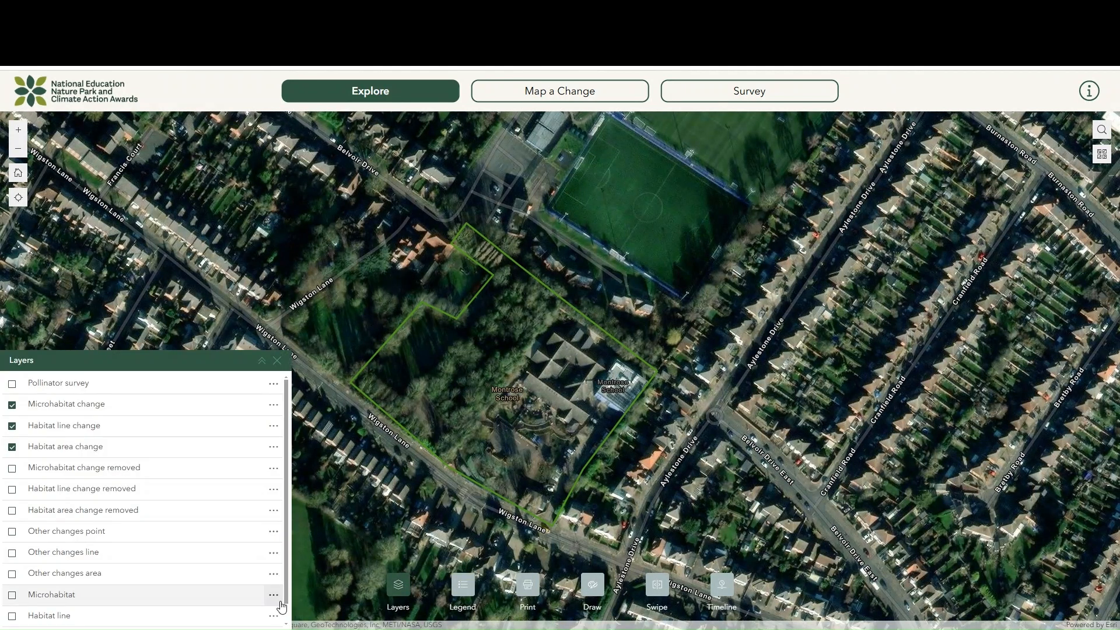
scroll(290, 620, "down", 1)
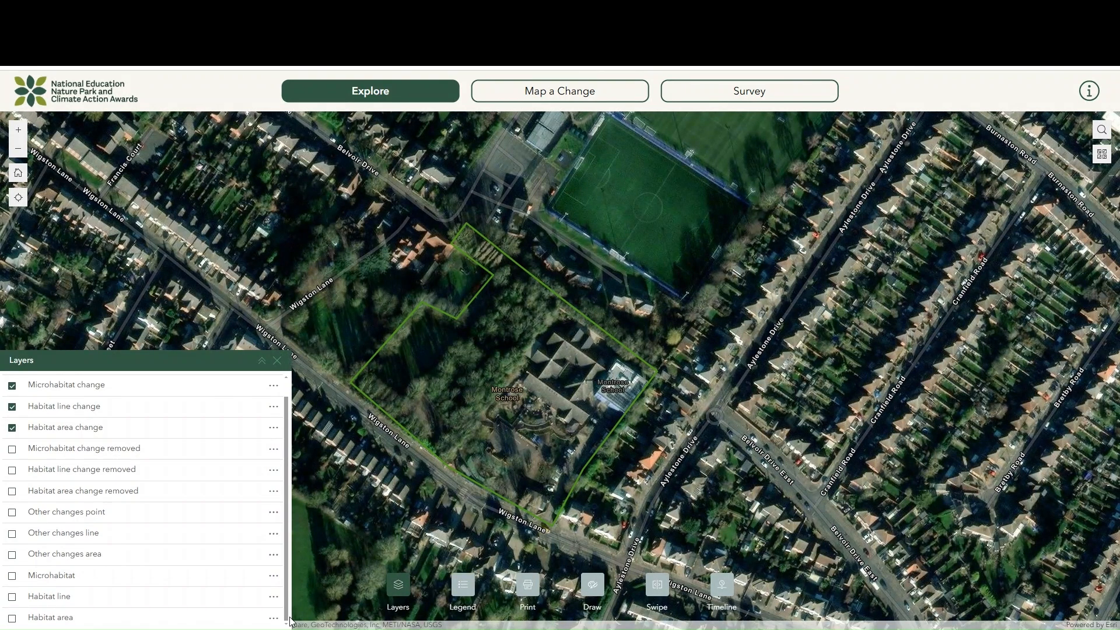
left_click(13, 577)
left_click(13, 596)
left_click(12, 619)
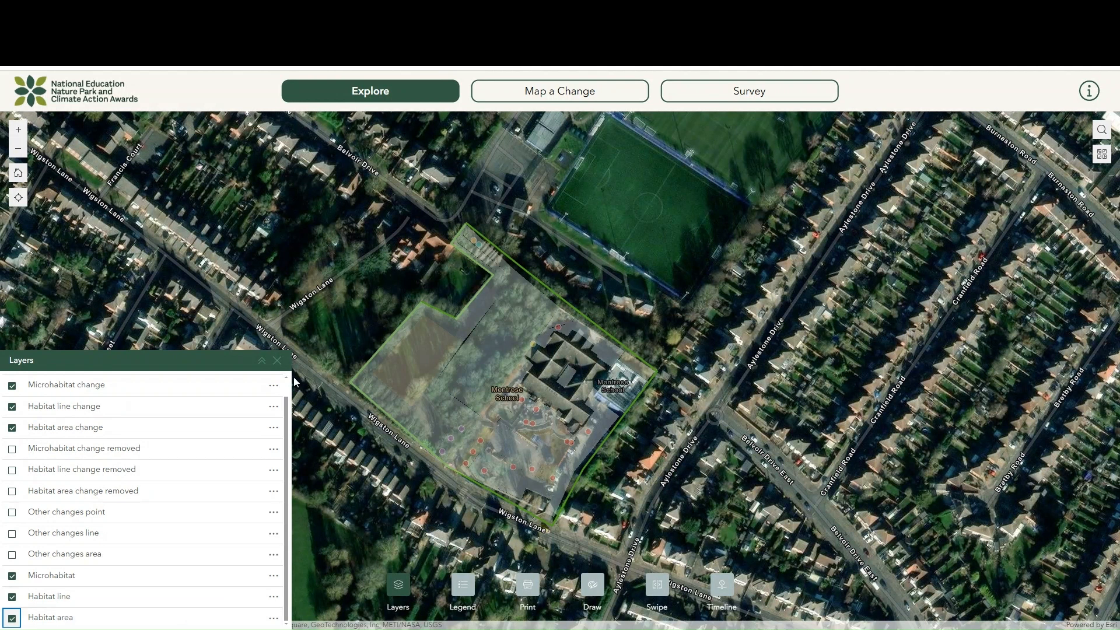
left_click(277, 361)
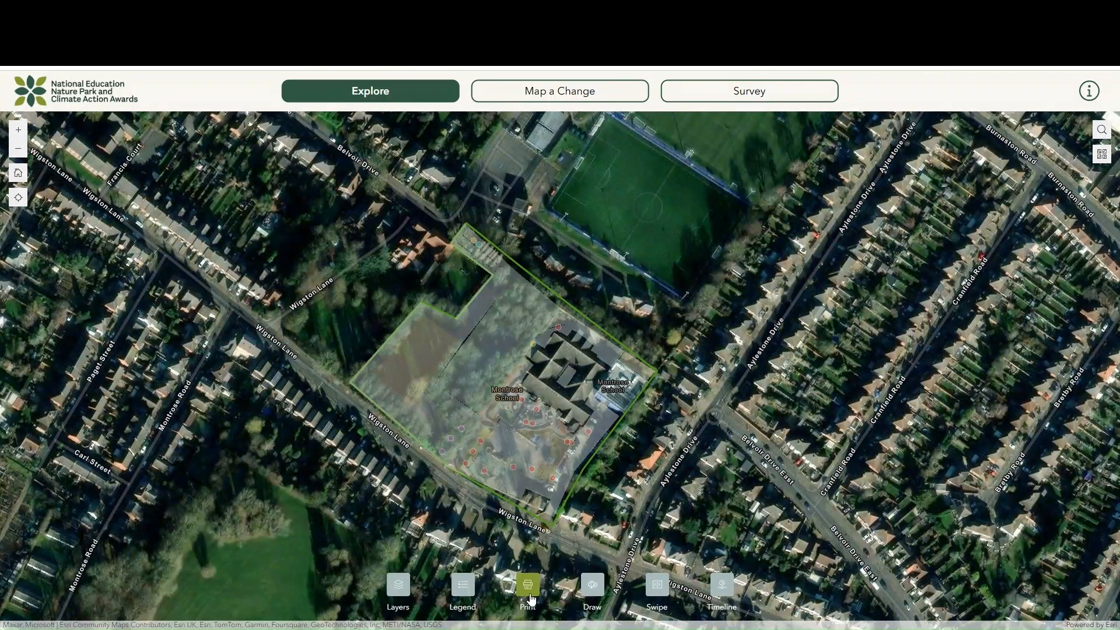
- Print the map with the A4 Landscape template titled "Nature Park Habitat Change map" and show the print results
left_click(527, 586)
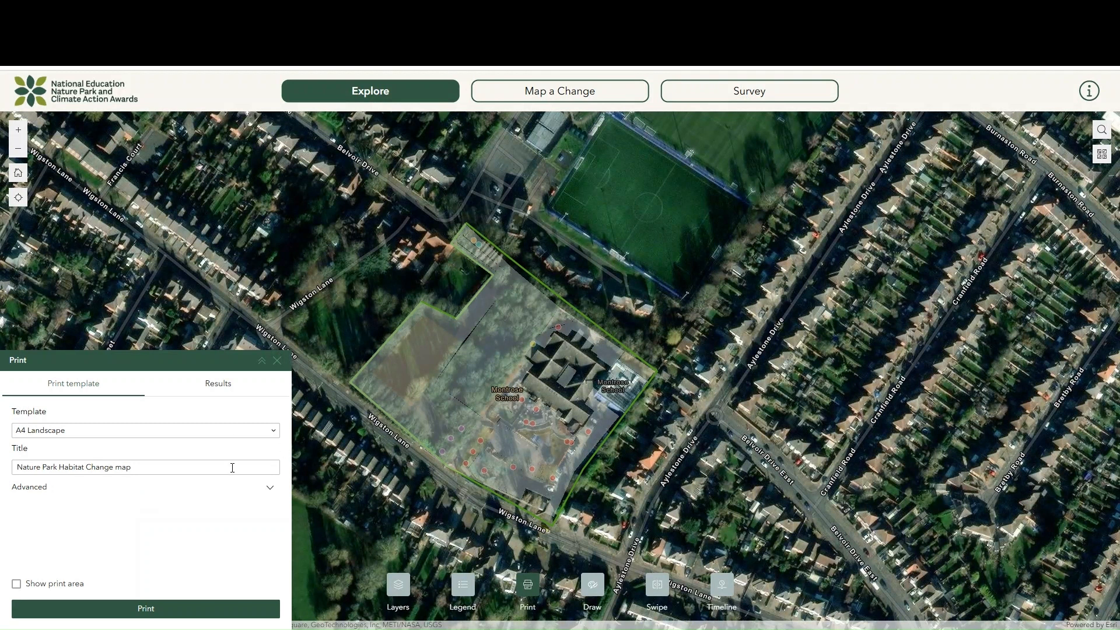
left_click(171, 614)
left_click(236, 390)
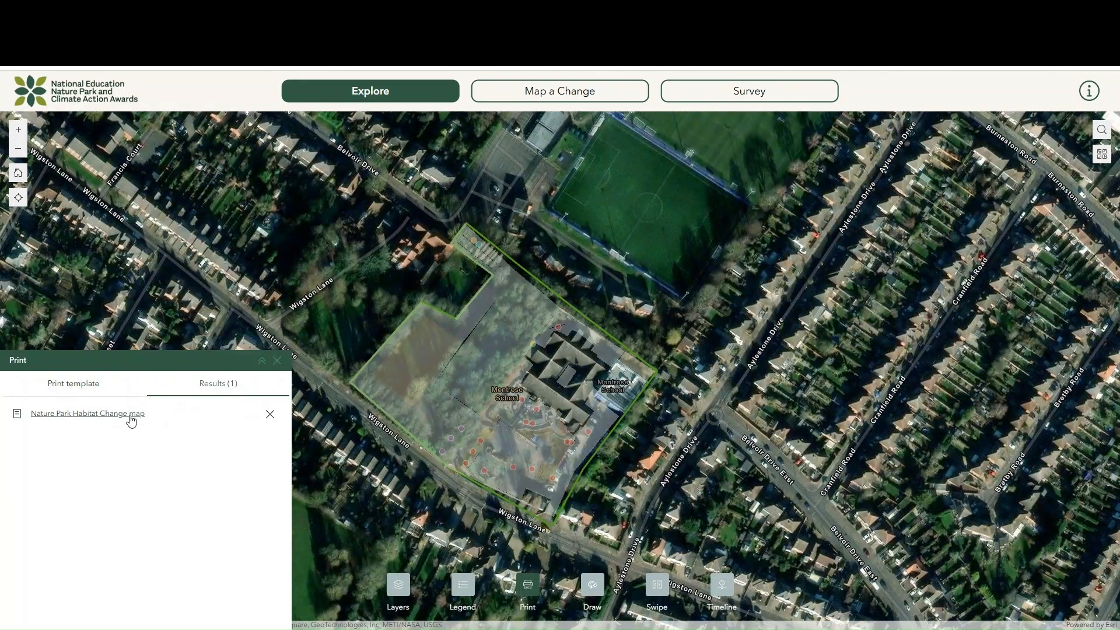
- Open the printed "Nature Park Habitat Change map" from the print results and close the print tool
left_click(131, 416)
left_click(278, 361)
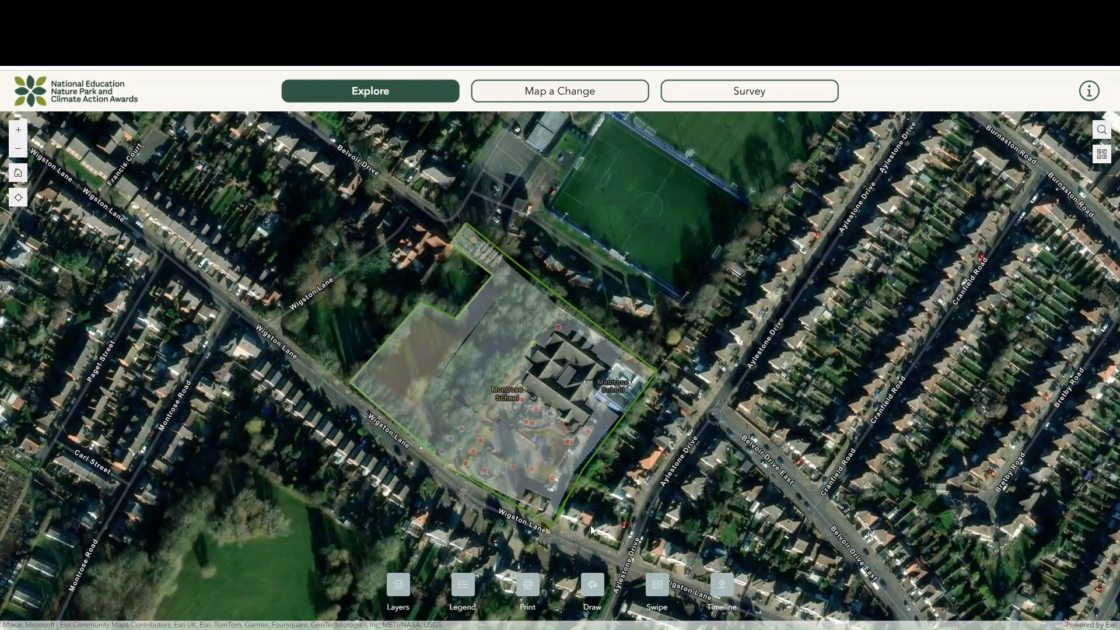
- Turn on the swipe comparison of the habitat and habitat change layers and move its divider eastward across the Montrose School site
left_click(659, 595)
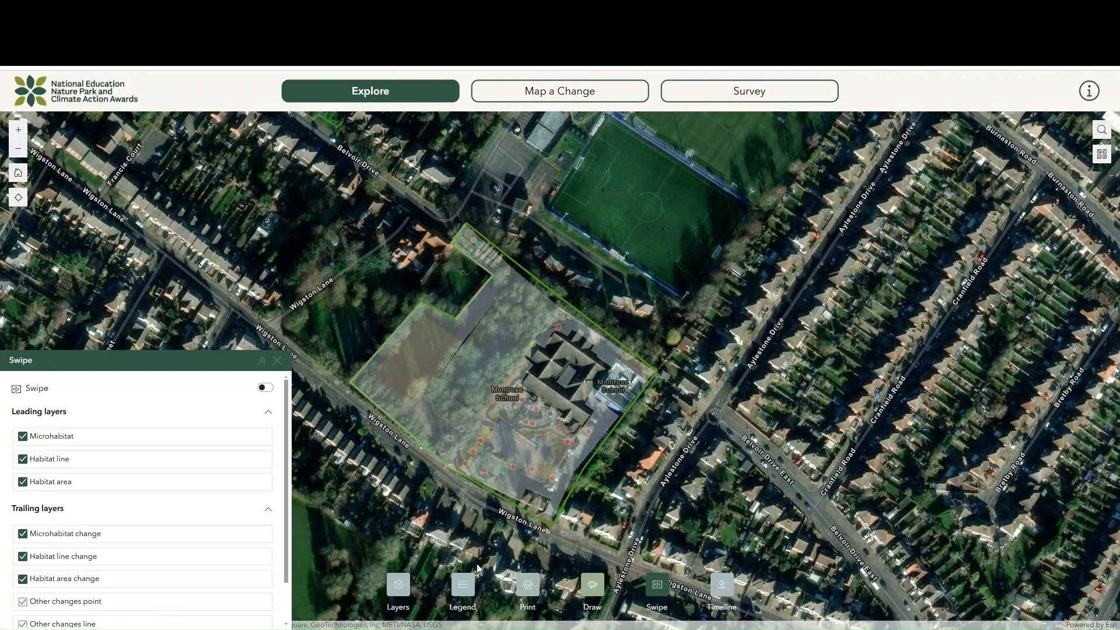
mouse_move(286, 568)
left_mouse_down()
mouse_move(300, 577)
mouse_move(298, 560)
left_mouse_up()
left_click(266, 390)
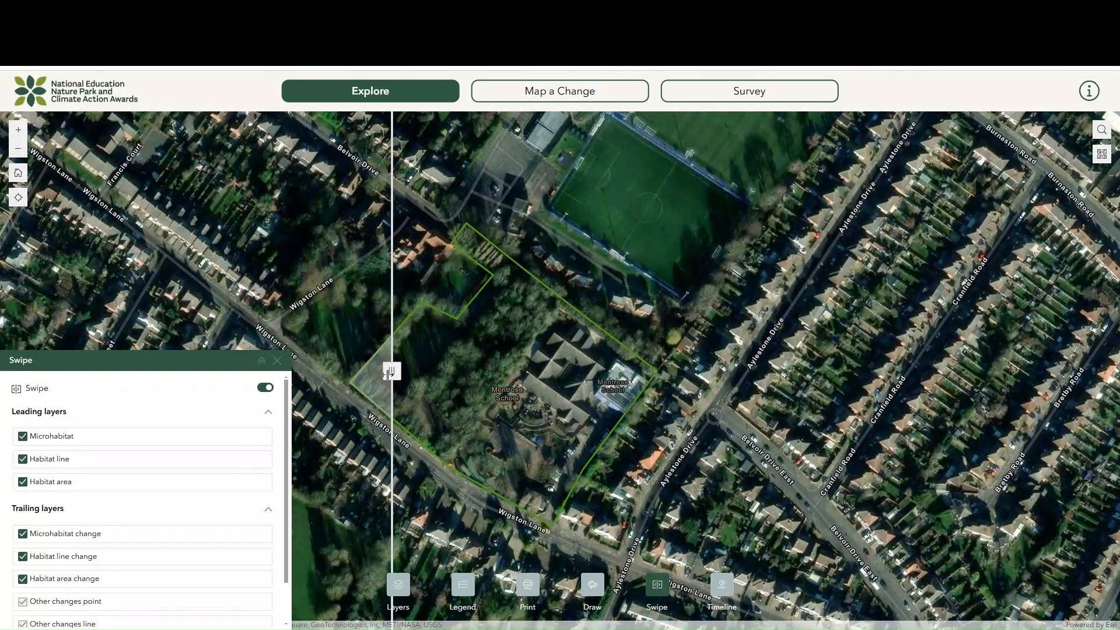
left_click_drag(390, 373, 677, 368)
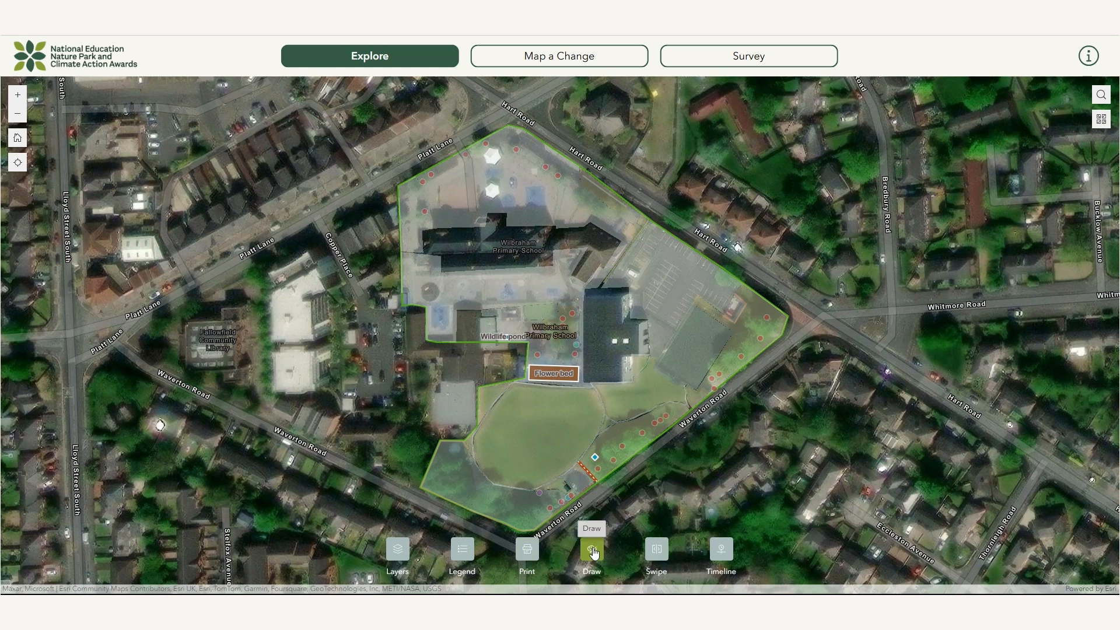
- Draw a basic circle point marker on the western side of Wilbraham Primary School's playing field
left_click(592, 549)
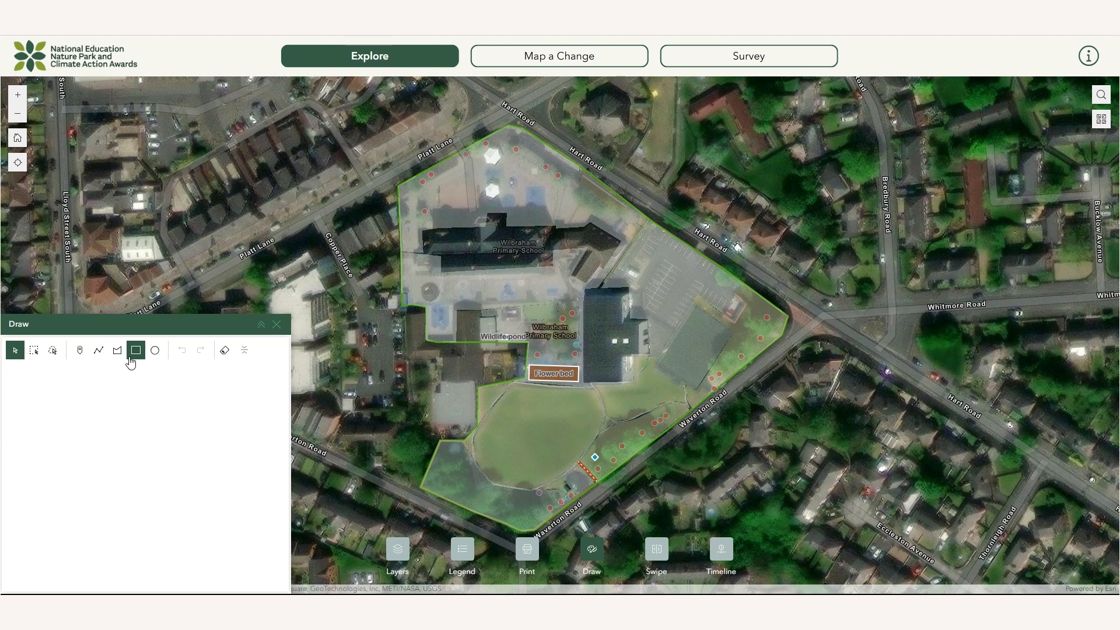
left_click(80, 355)
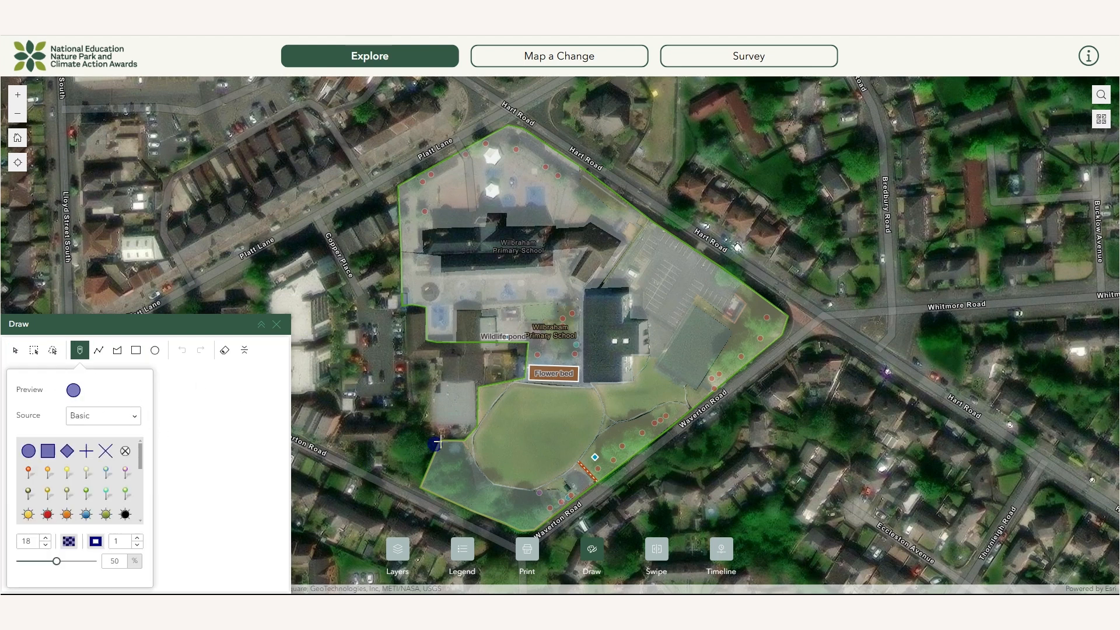
left_click(497, 453)
- Try the line drawing tool, outline a four-sided area in the middle of the playing field, and clear the drawings
left_click(98, 350)
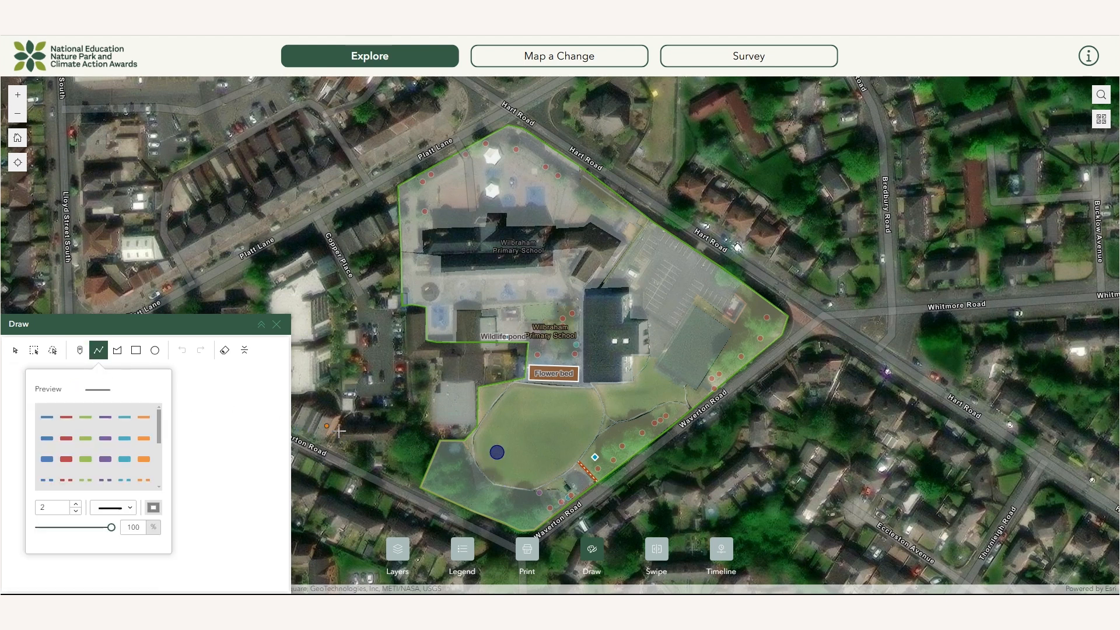
left_click(489, 427)
left_click(116, 359)
left_click(529, 434)
left_click(550, 405)
left_click(584, 425)
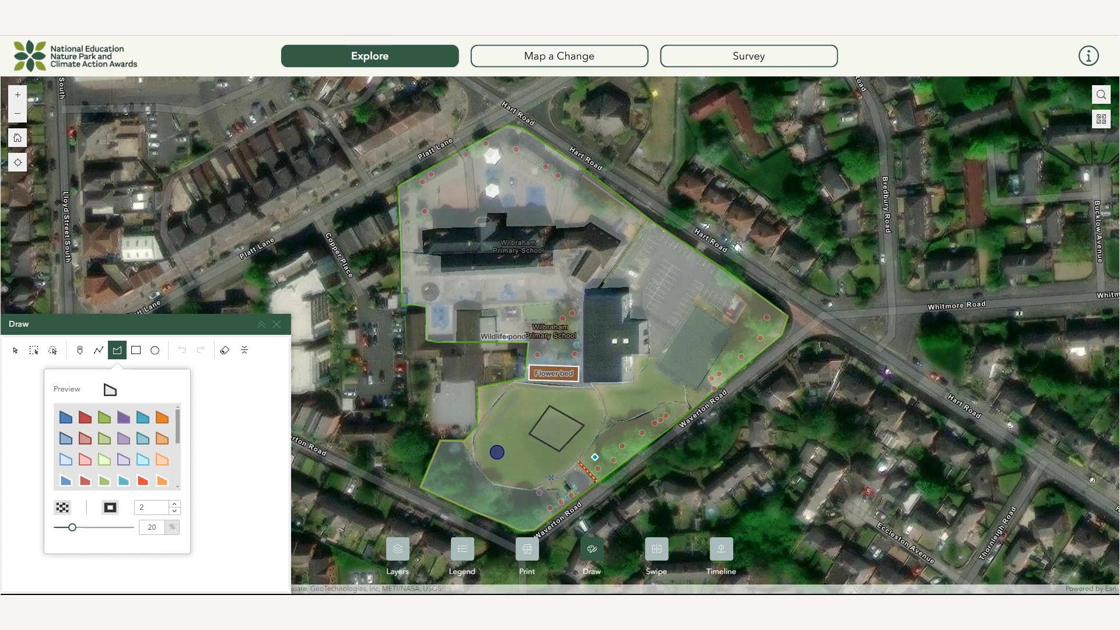
left_click(223, 353)
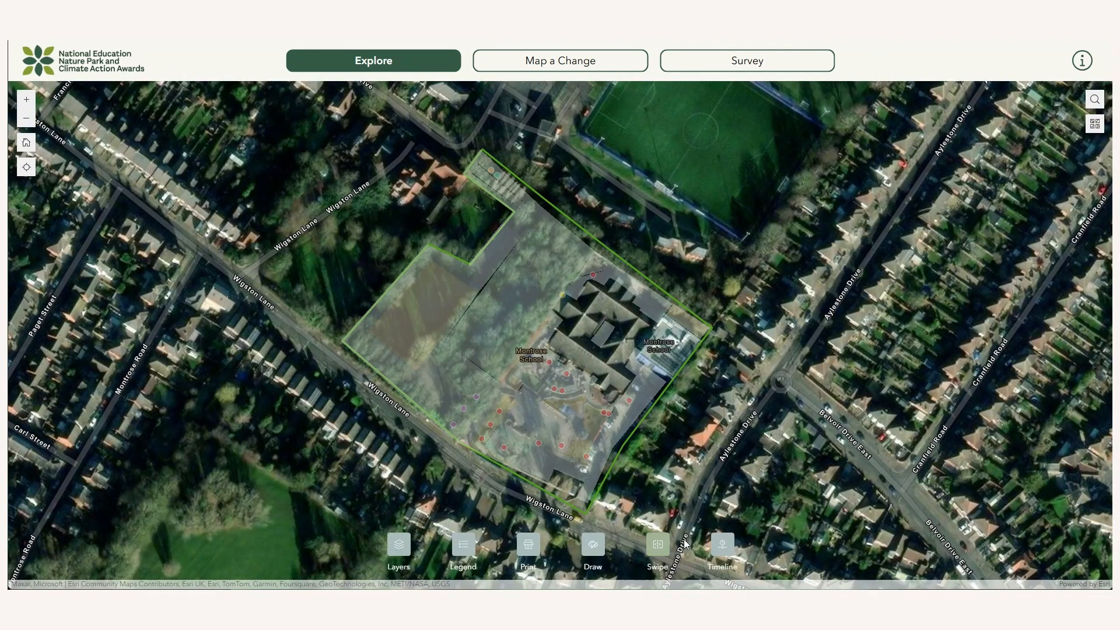
- View the timeline's playback speed options and advance the Montrose School timeline week by week to the period 08/08/2024 to 11/10/2024
left_click(727, 553)
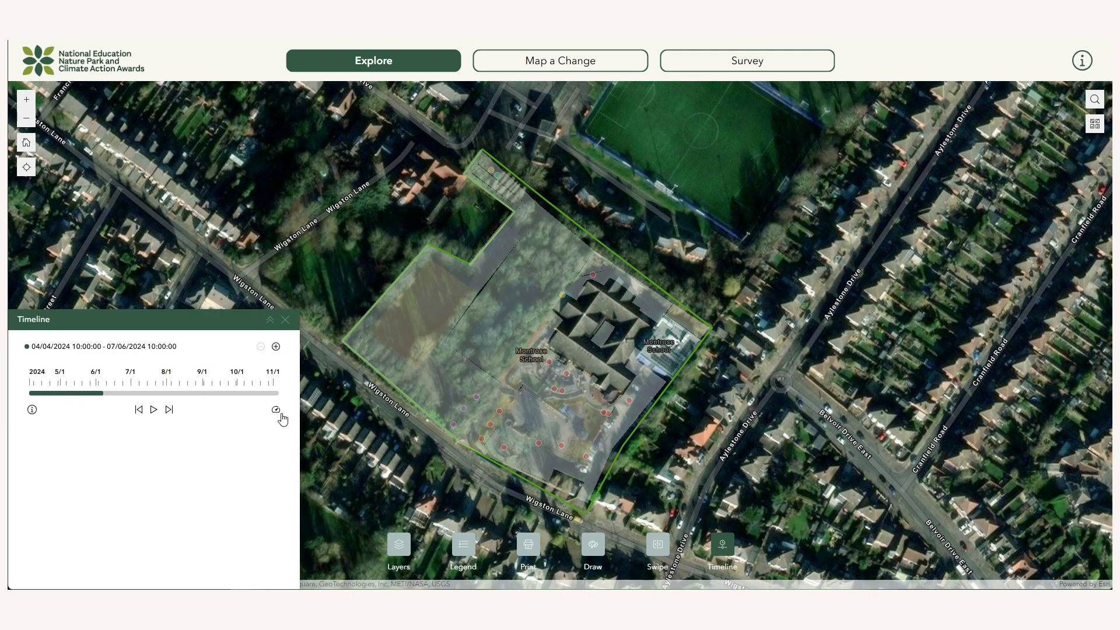
left_click(276, 410)
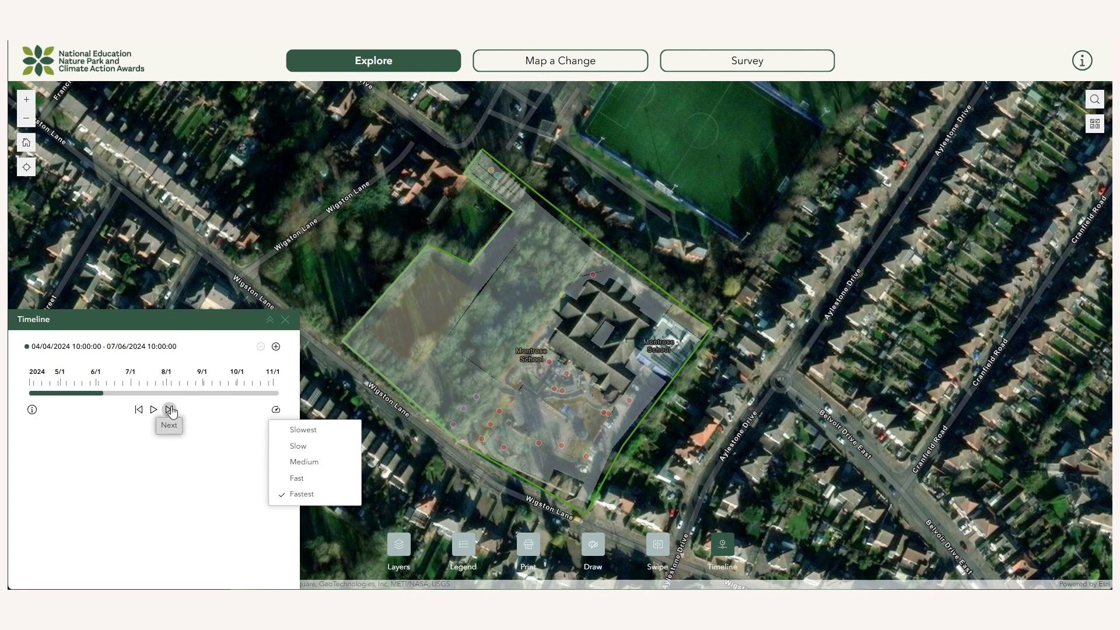
left_click(173, 410)
left_click(173, 410)
left_click(172, 411)
left_click(173, 410)
left_click(170, 410)
left_click(169, 410)
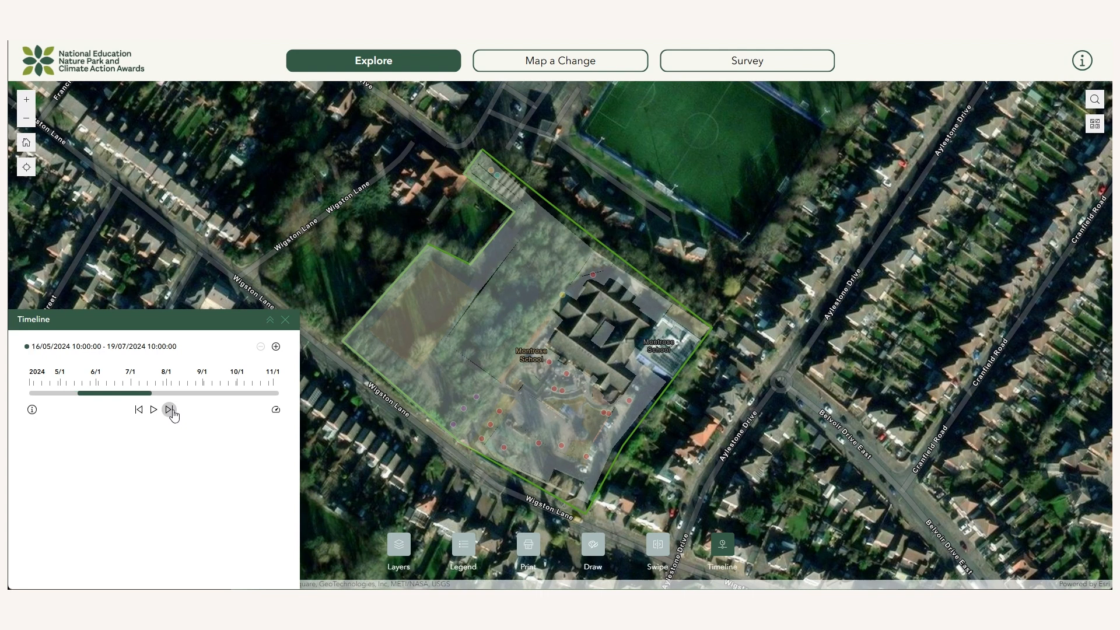
left_click(170, 410)
left_click(170, 410)
left_click(170, 411)
left_click(169, 411)
left_click(169, 410)
left_click(170, 410)
left_click(170, 410)
left_click(170, 410)
left_click(170, 410)
left_click(169, 410)
left_click(170, 410)
left_click(170, 410)
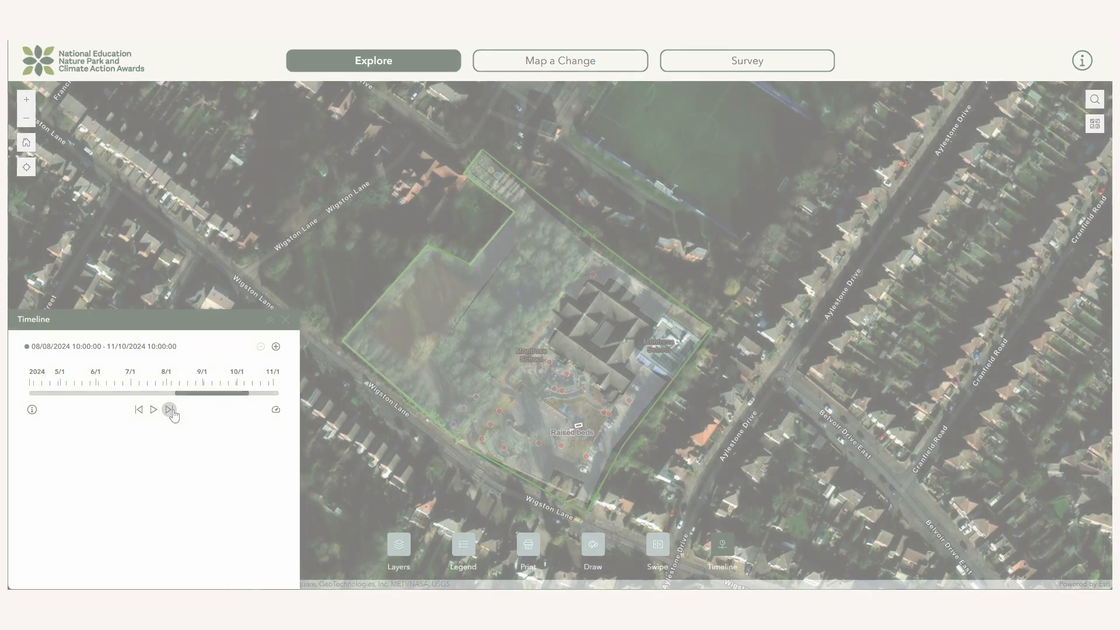